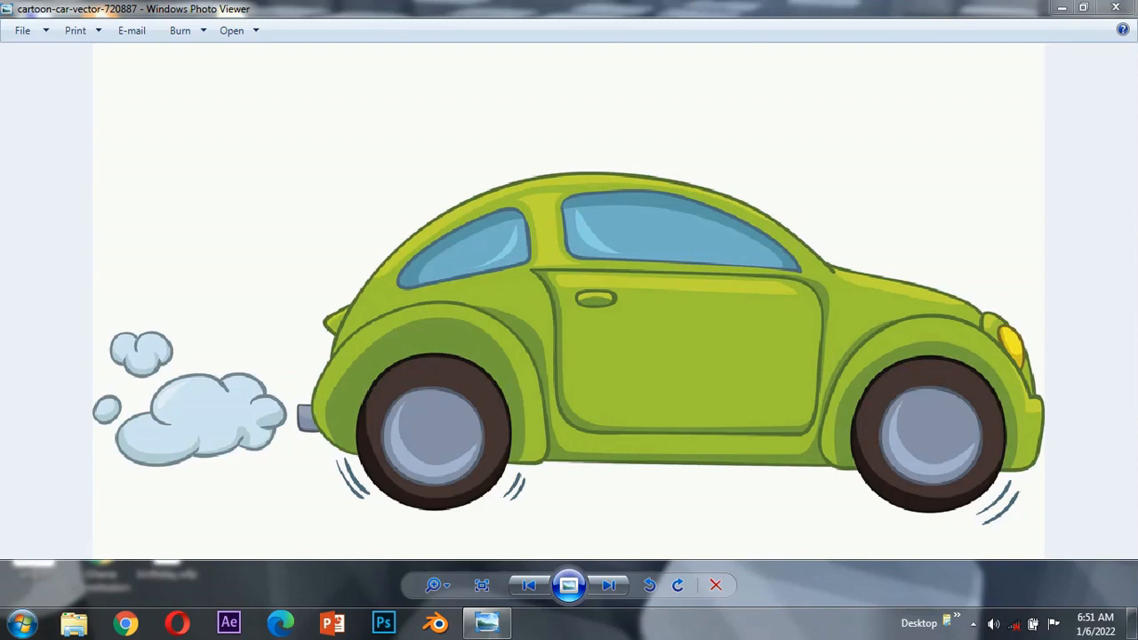
Launch PowerPoint 2013, dismiss the activation wizard and create a blank presentation
key(super)
text(power)
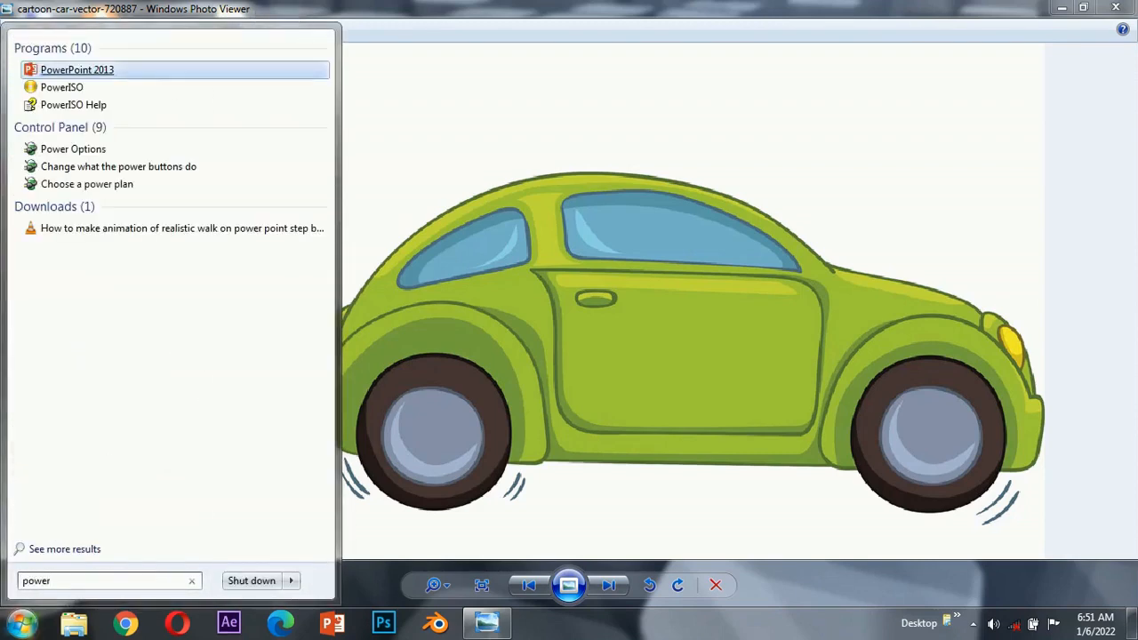
key(Down)
key(Up)
key(Return)
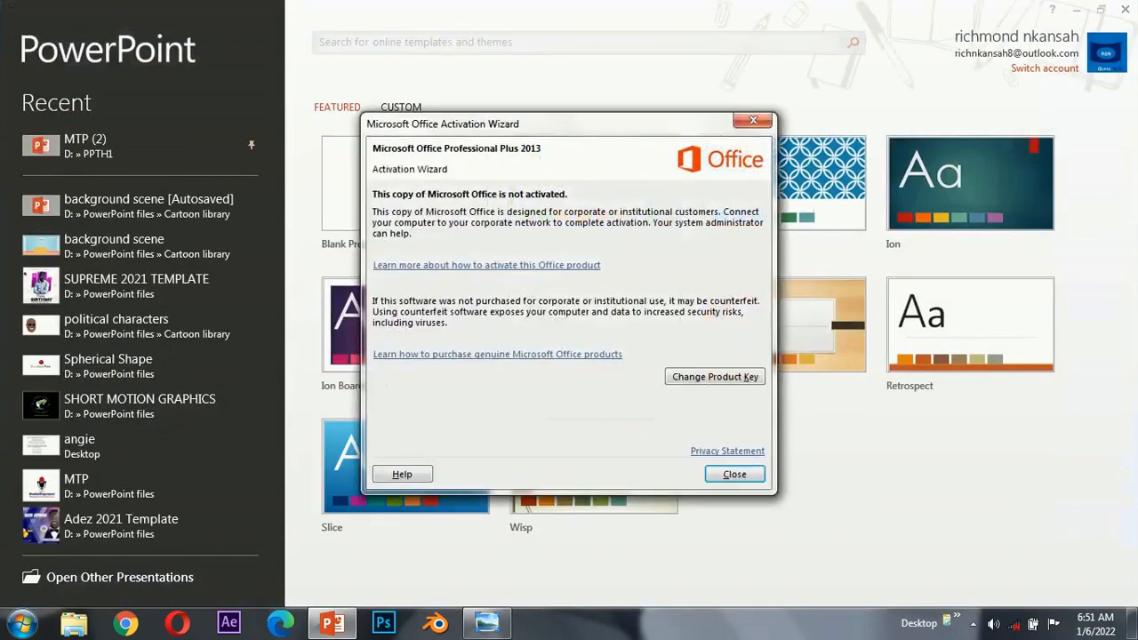
click(753, 122)
click(405, 196)
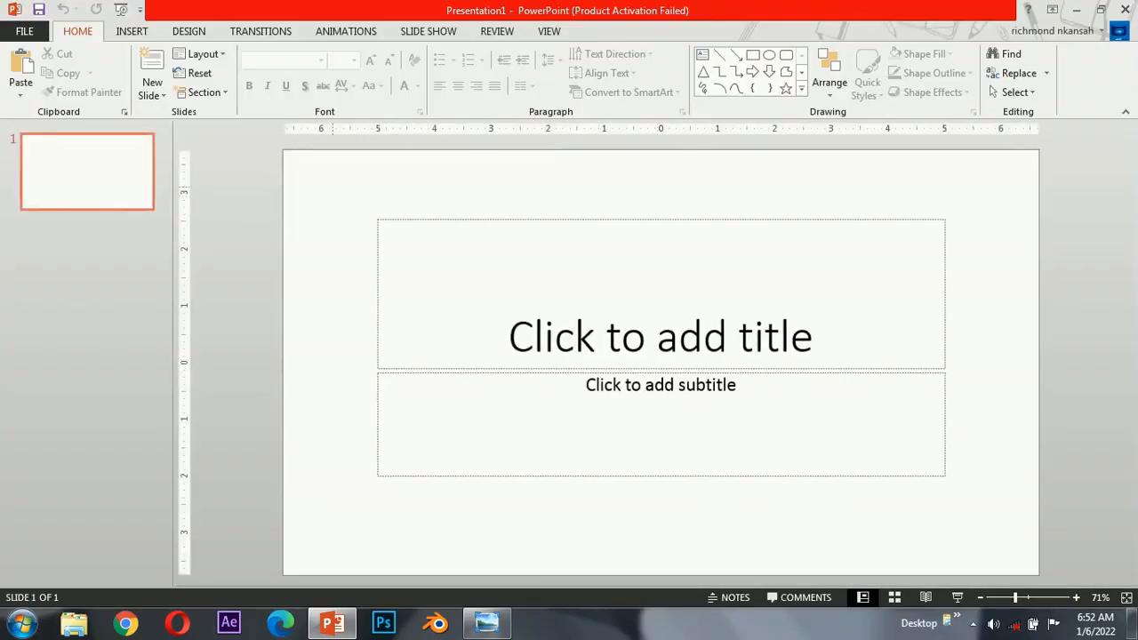
Delete both text placeholders from the slide and change the slide size to Standard (4:3) with Ensure Fit
key(ctrl+a)
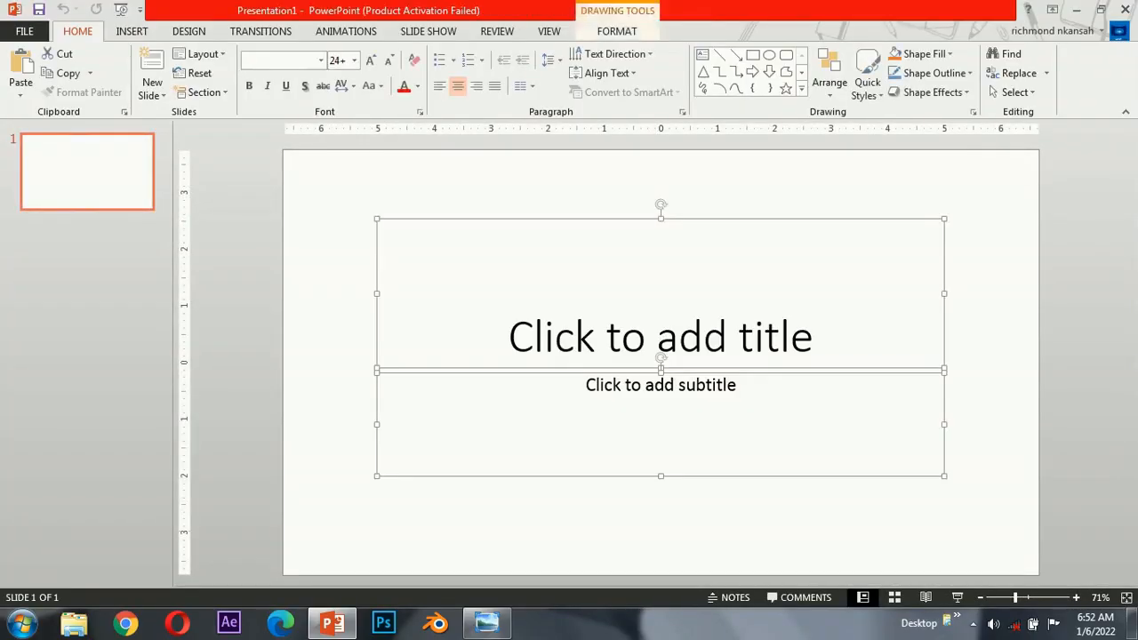
key(Delete)
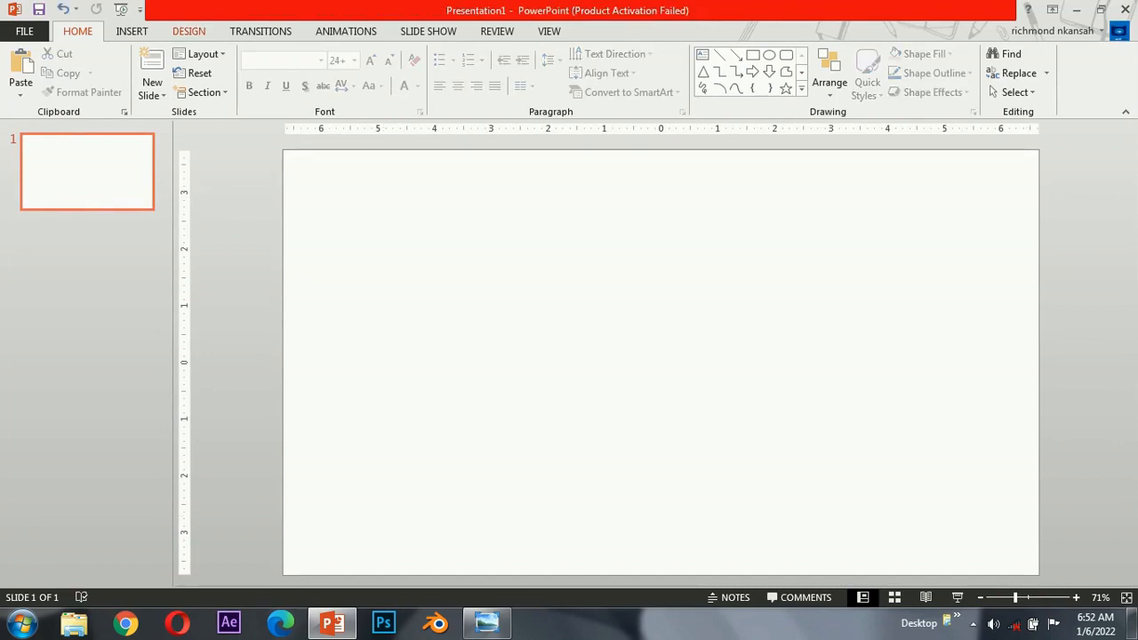
click(188, 31)
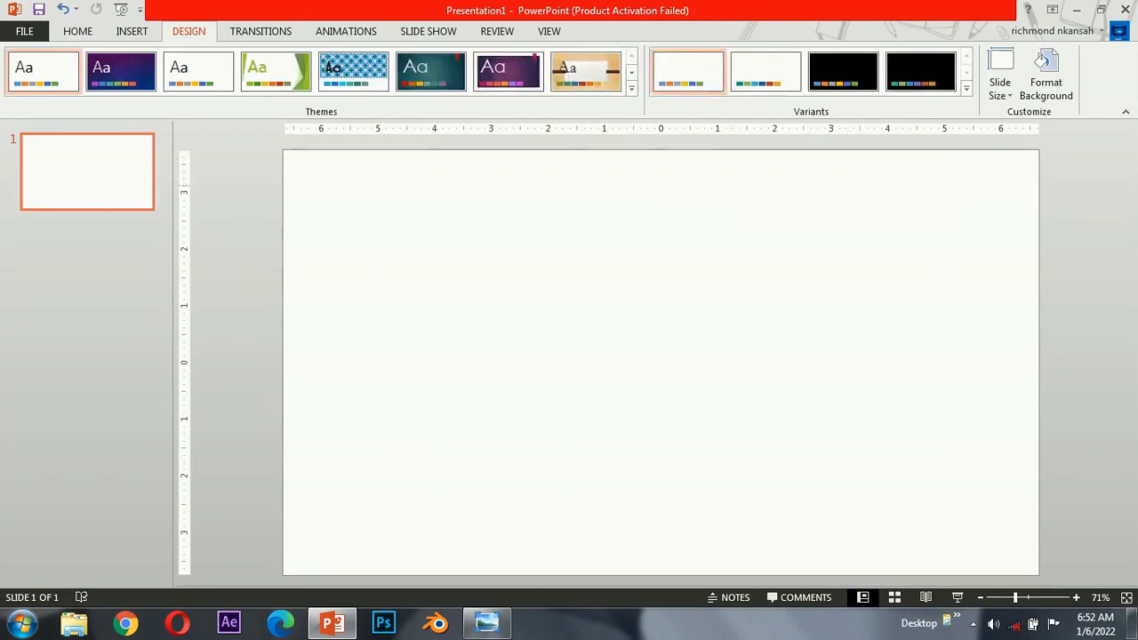
click(999, 88)
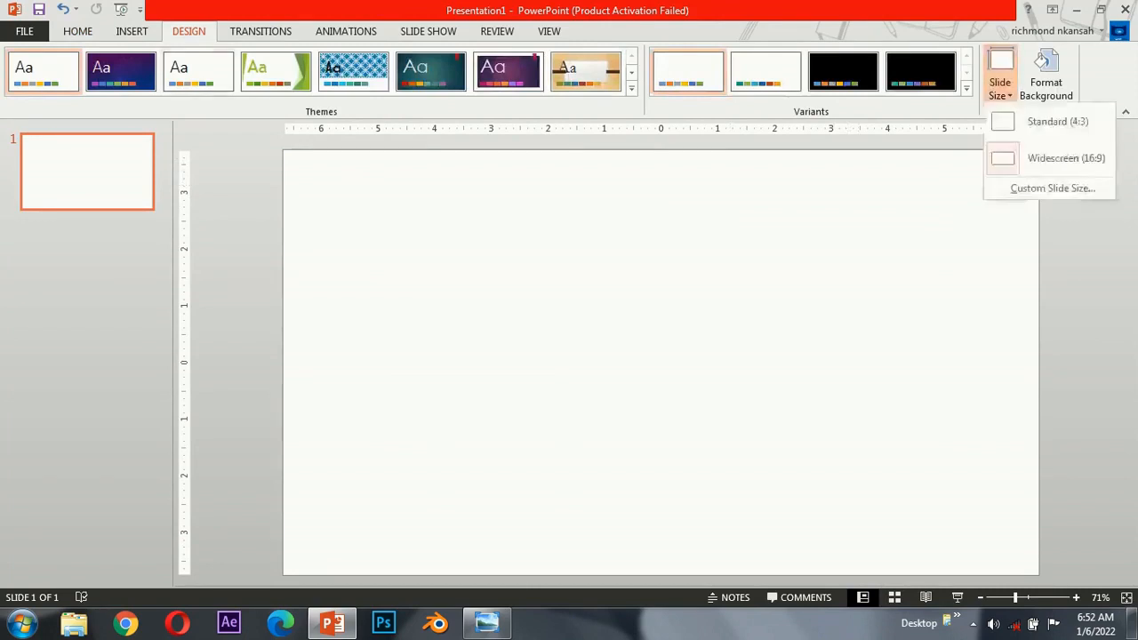
click(1057, 121)
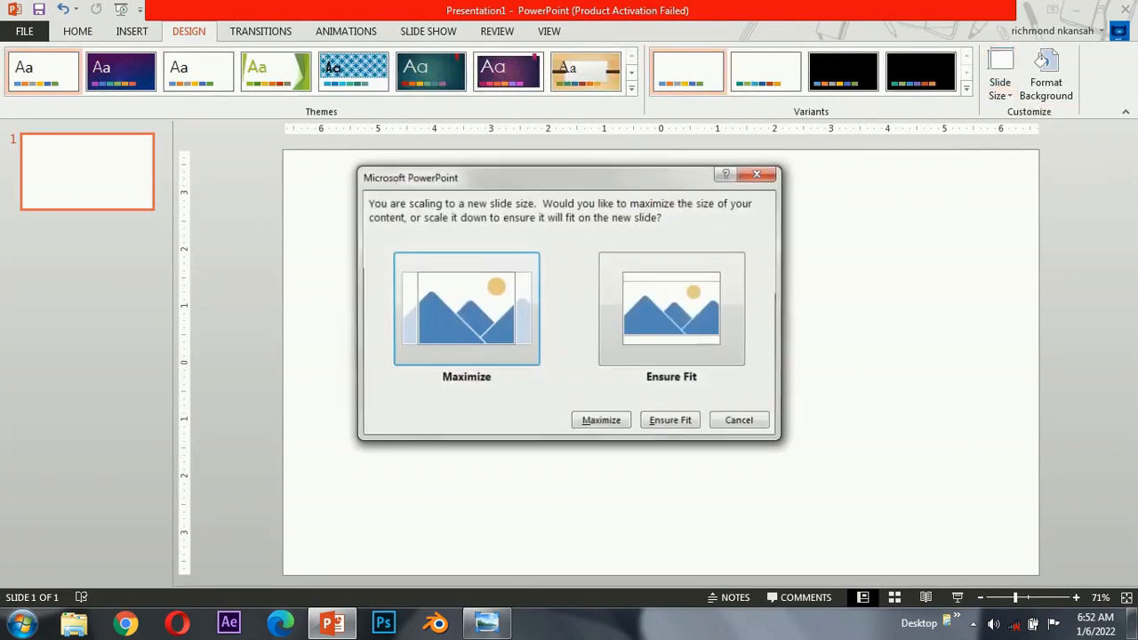
click(671, 421)
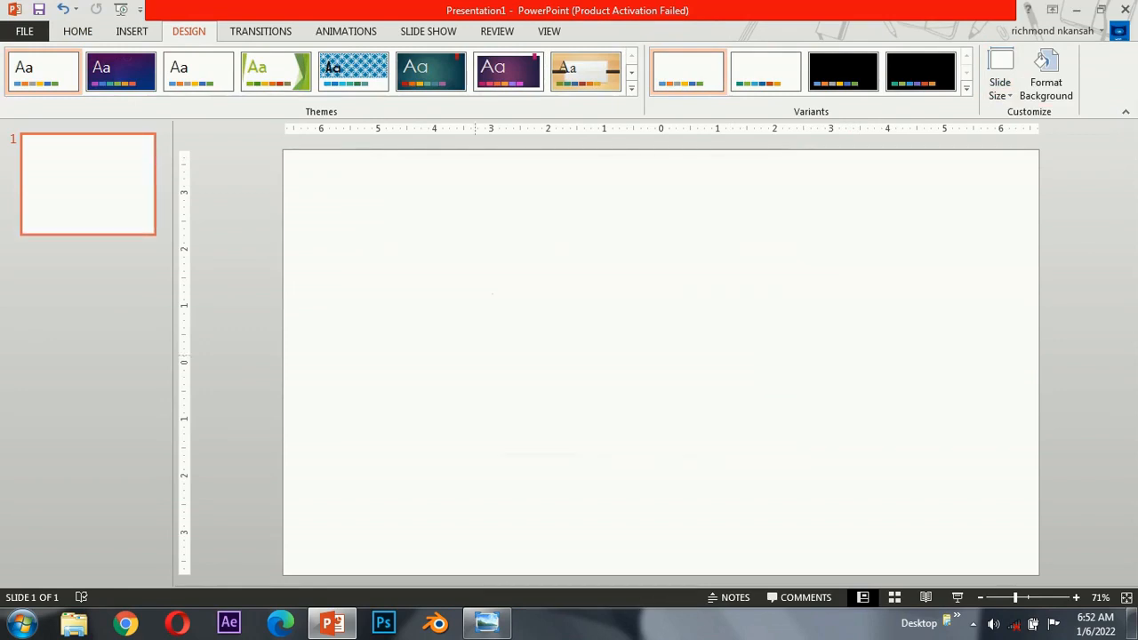
Insert the picture cartoon-car-vector-720887 from the Desktop onto the slide
click(131, 31)
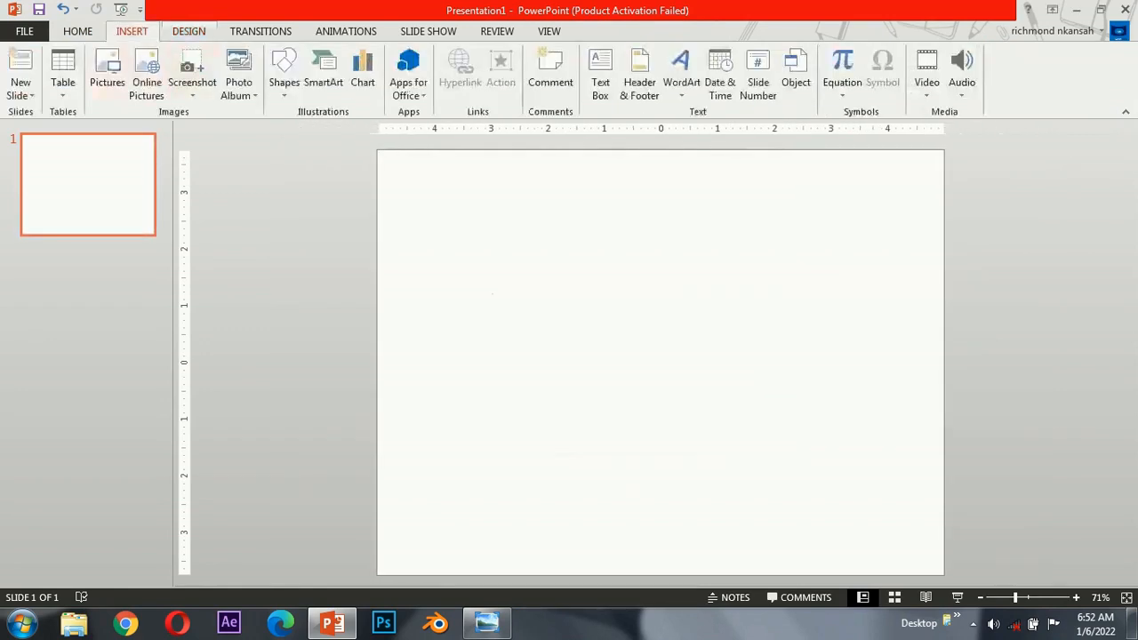
click(107, 73)
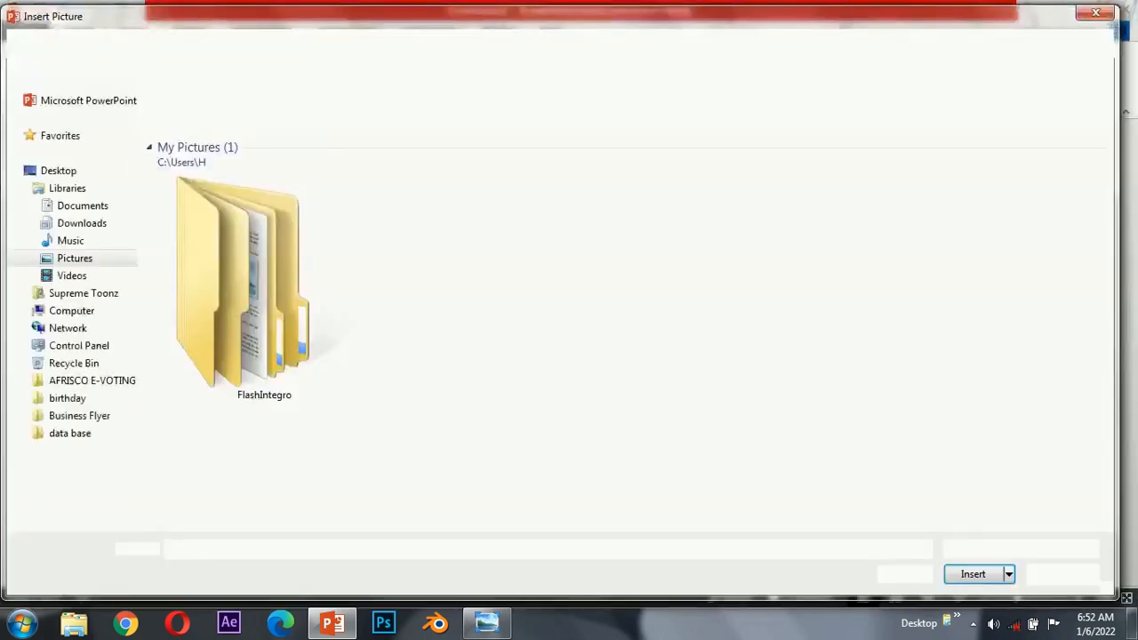
click(59, 170)
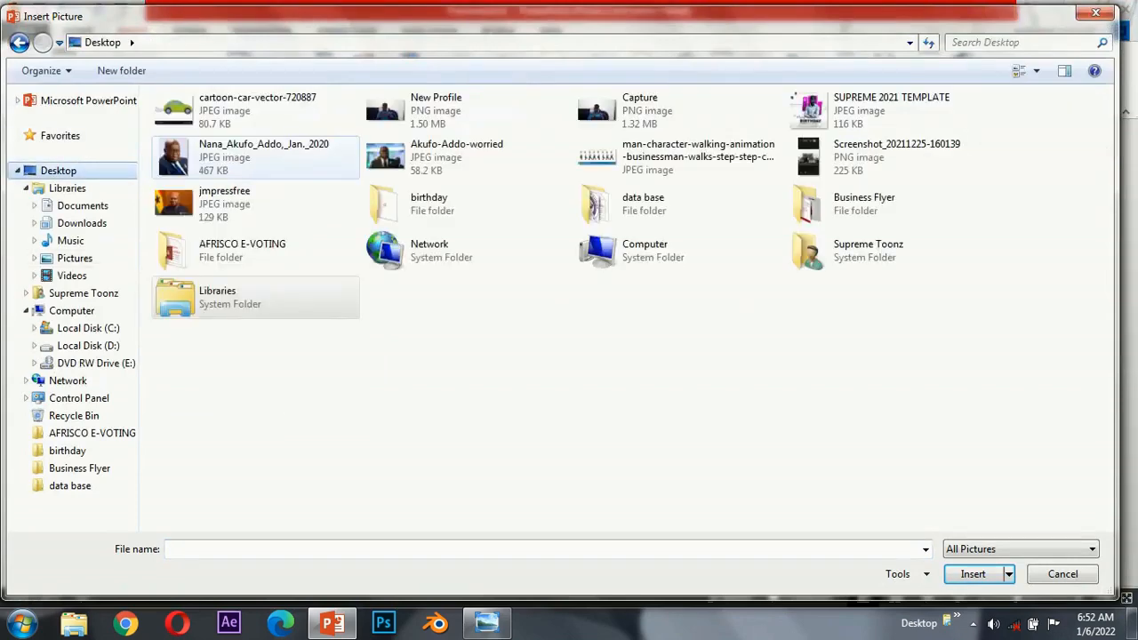
click(258, 111)
click(973, 573)
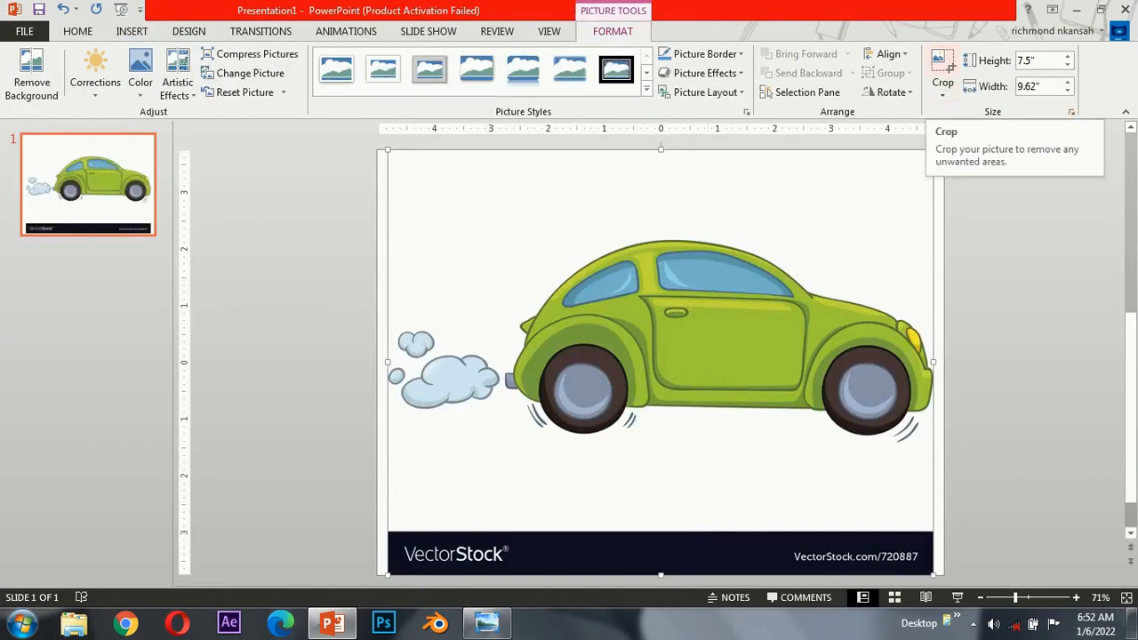
Crop the dark VectorStock banner off the car picture and enlarge the picture slightly to about 9.74" wide
click(950, 68)
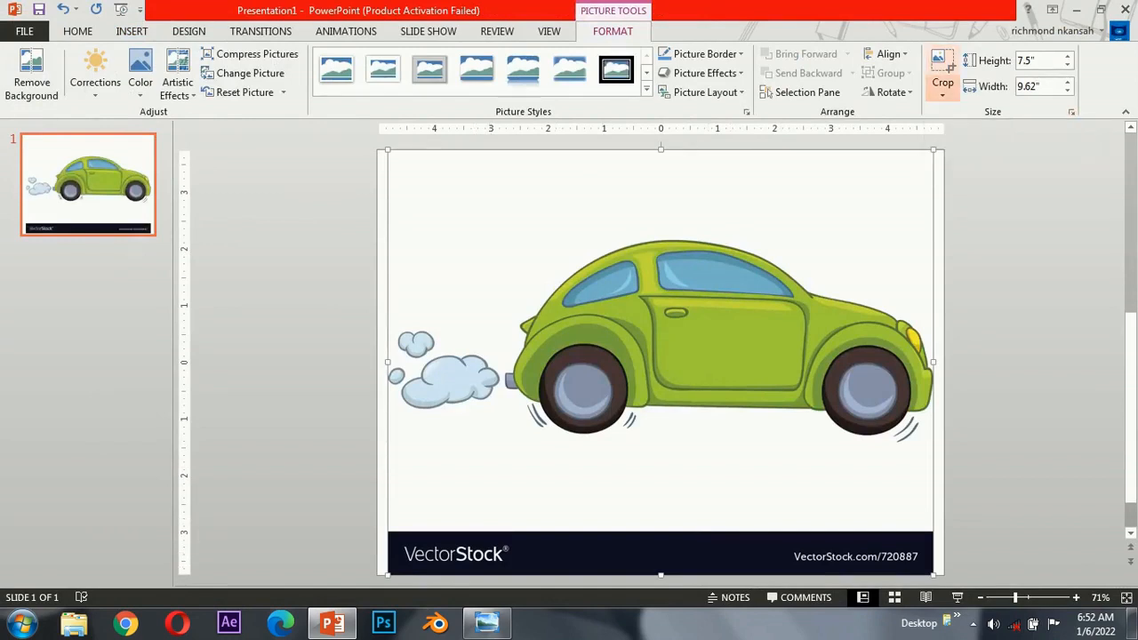
drag(660, 574, 659, 528)
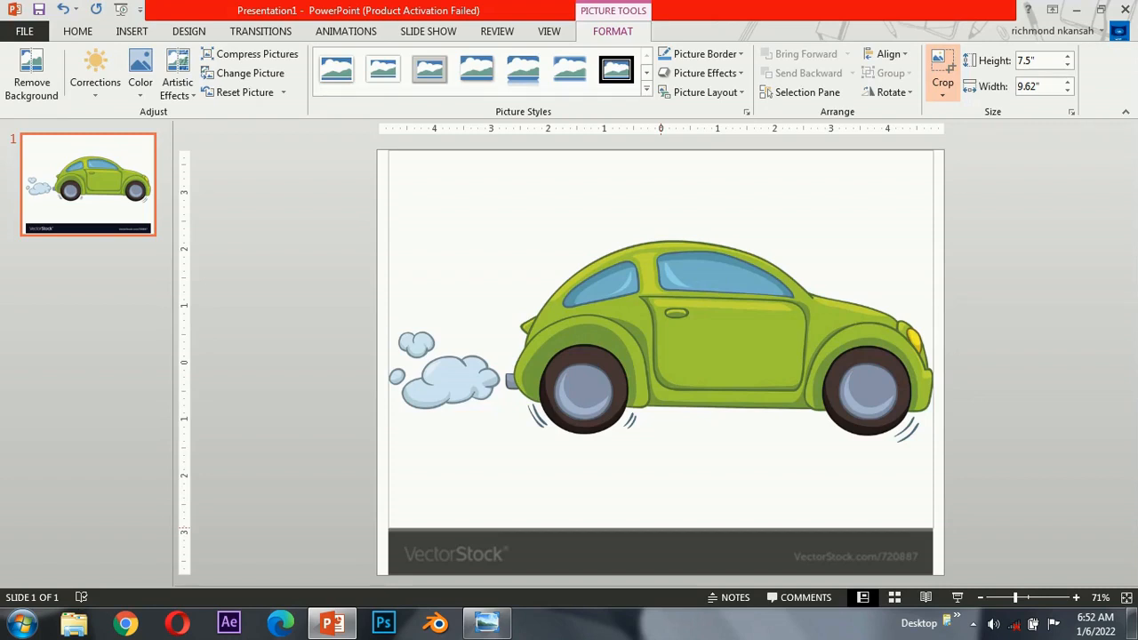
key(Escape)
click(660, 338)
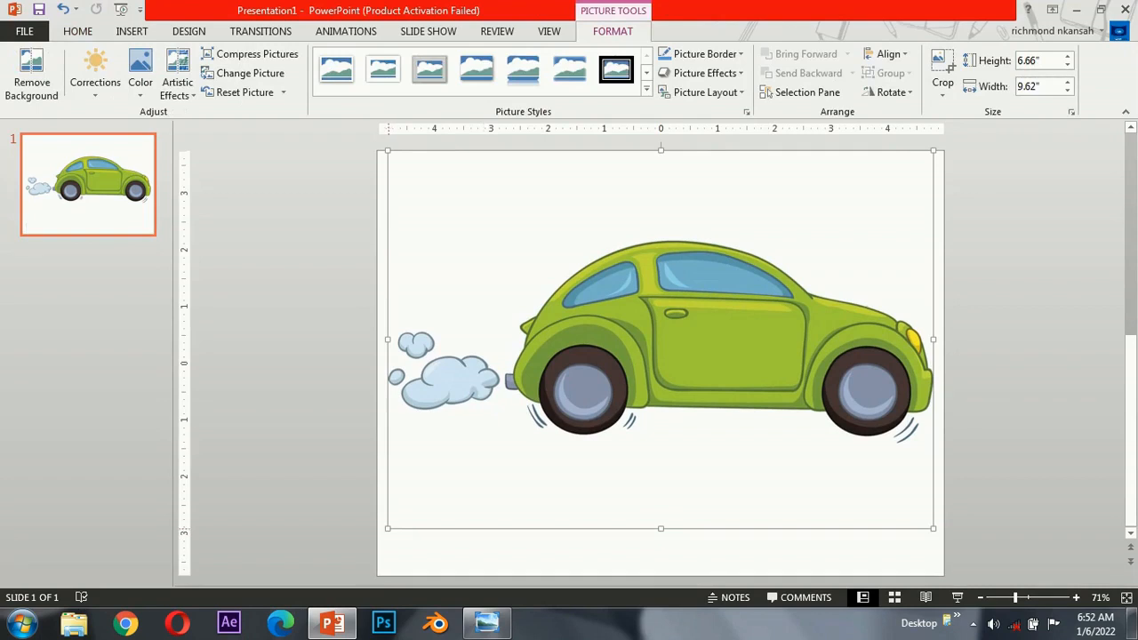
drag(387, 528, 381, 533)
Trace the car's door handle as a closed shape about 0.39" wide and 0.18" high
ctrl+scroll(381, 533, up, 10)
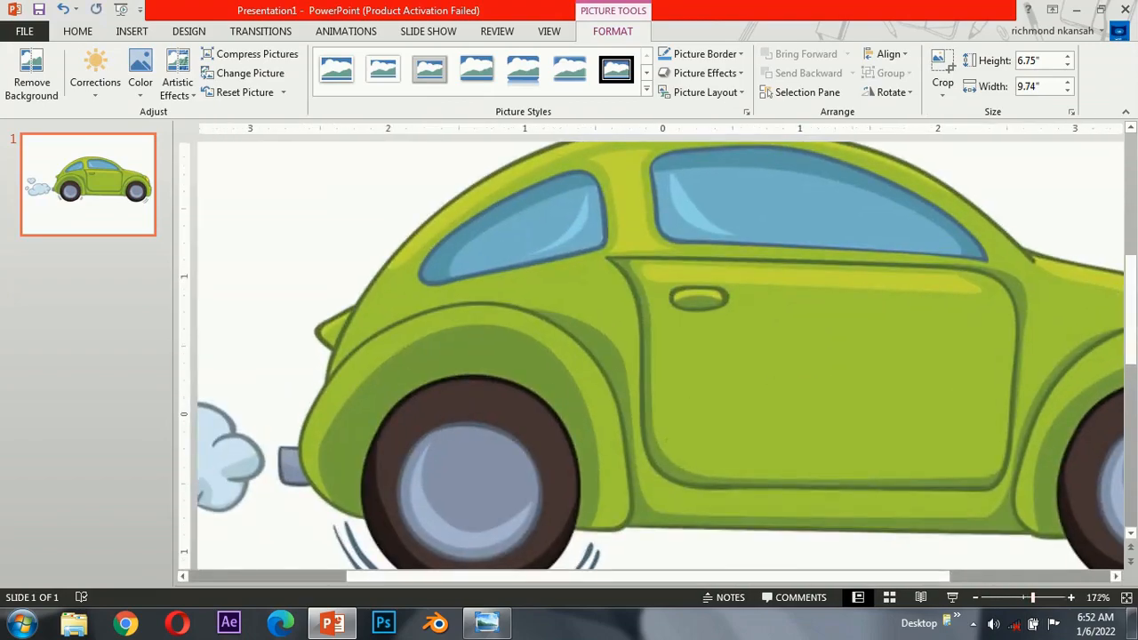
click(131, 32)
click(400, 107)
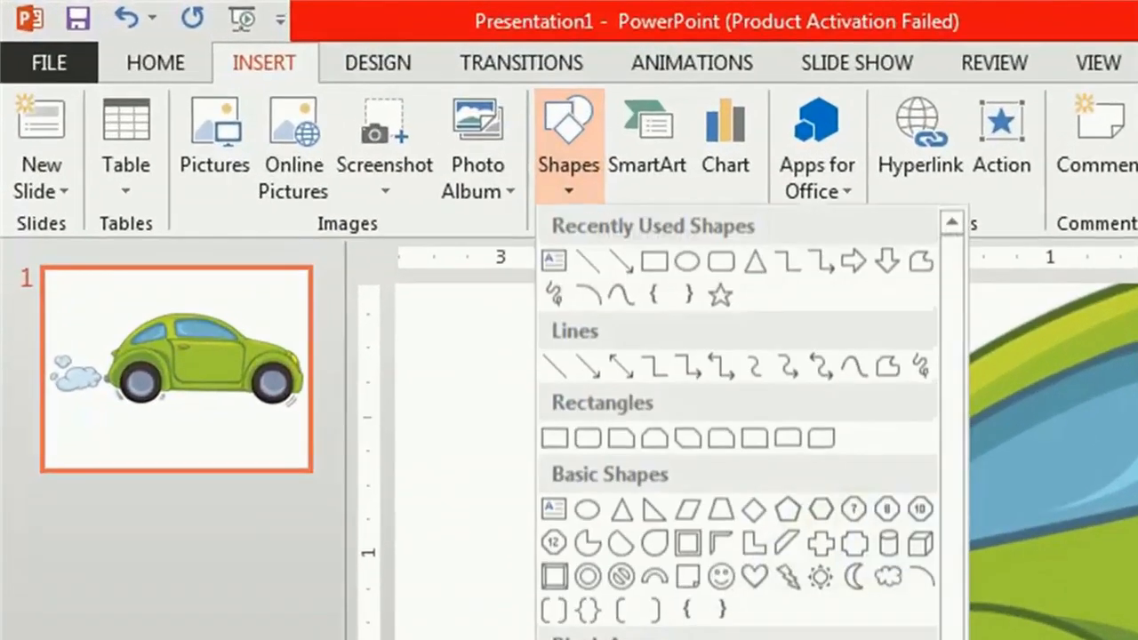
click(587, 251)
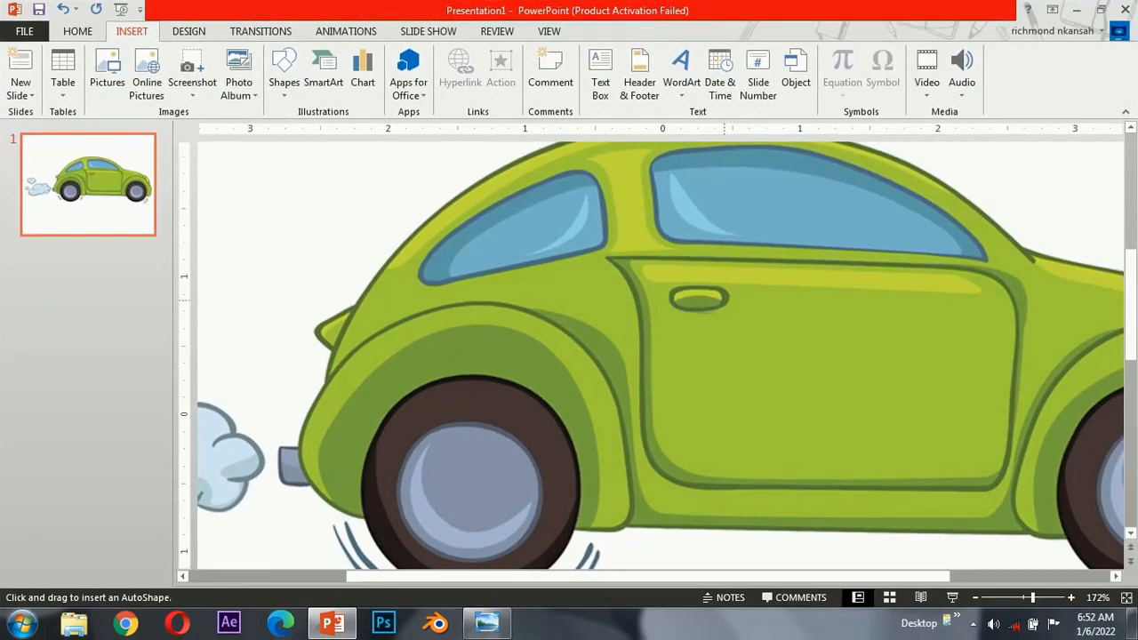
mouse_move(673, 297)
mouse_down()
mouse_move(725, 302)
mouse_move(674, 299)
mouse_up()
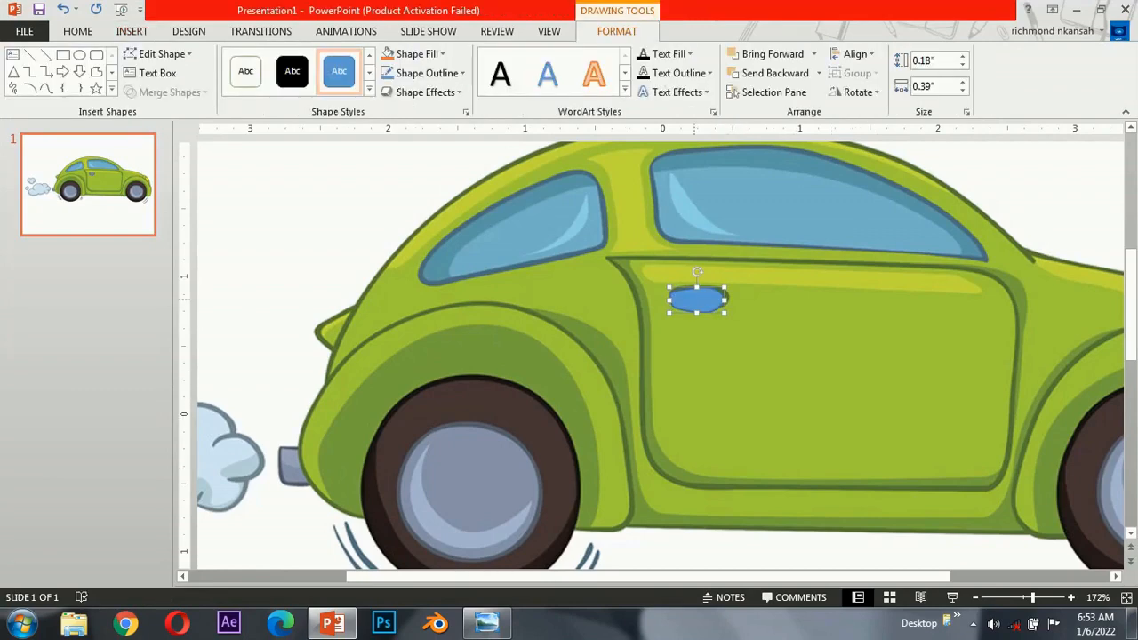
Fill the handle shape with the light yellow-green sampled from the car using the Eyedropper
click(416, 53)
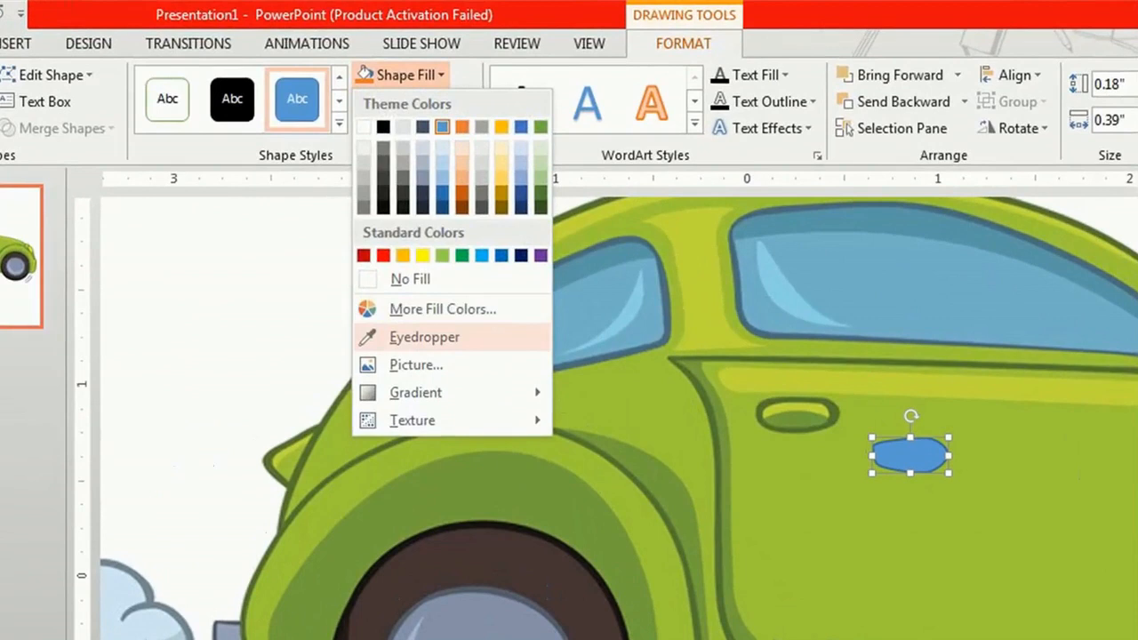
click(418, 337)
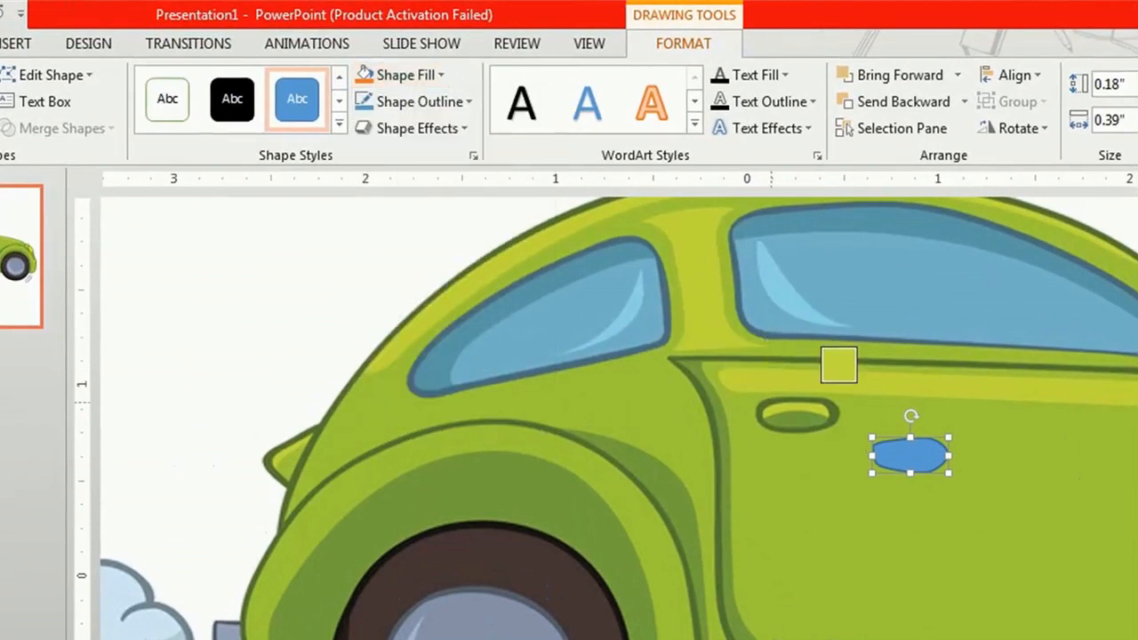
click(805, 384)
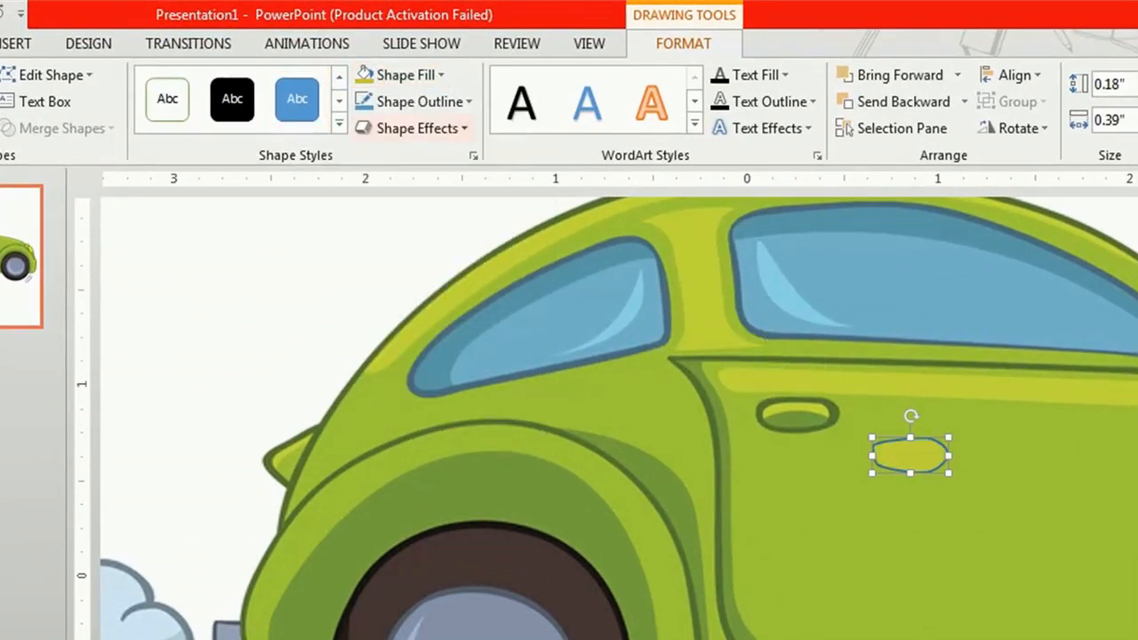
Give the handle shape a 2¼ pt outline in dark green sampled from the car, and place it over the original handle
click(418, 101)
mouse_move(418, 437)
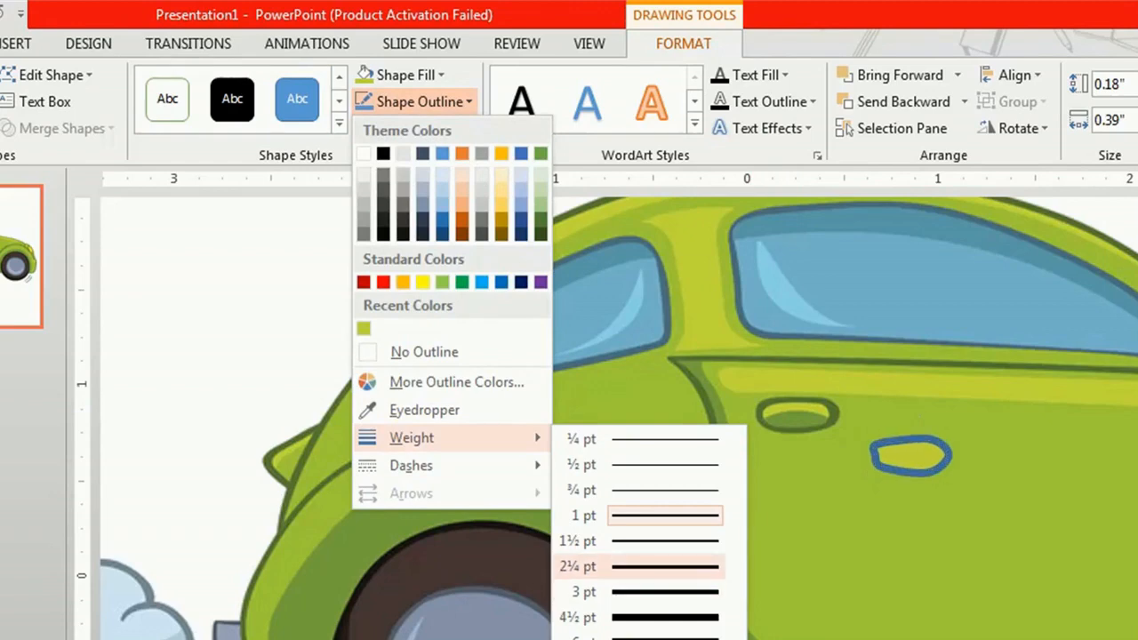
click(640, 566)
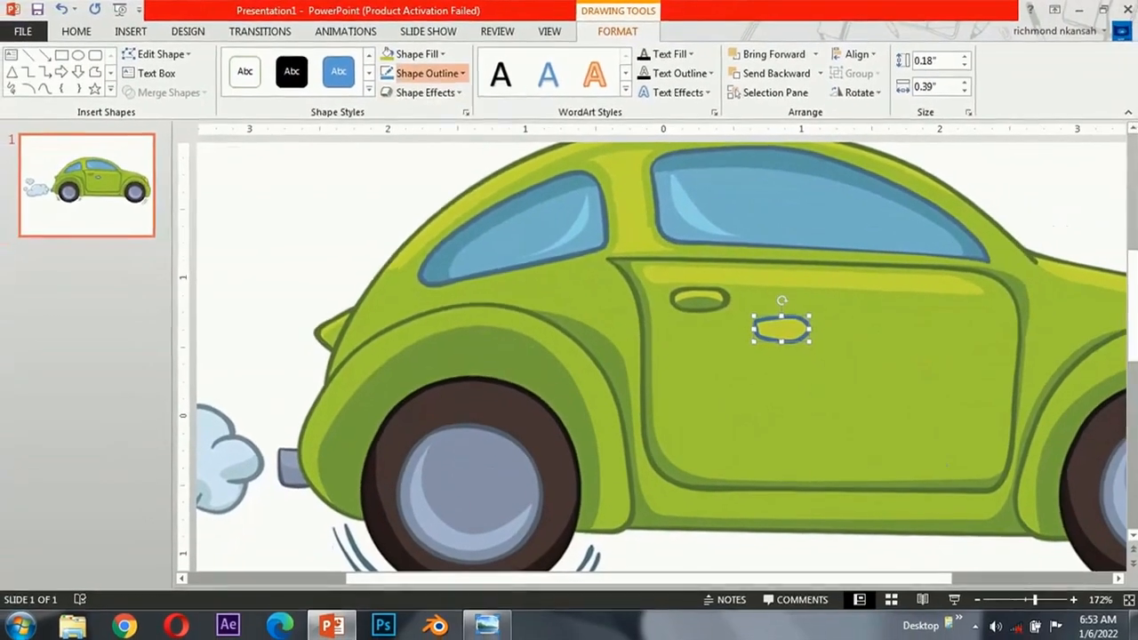
click(417, 101)
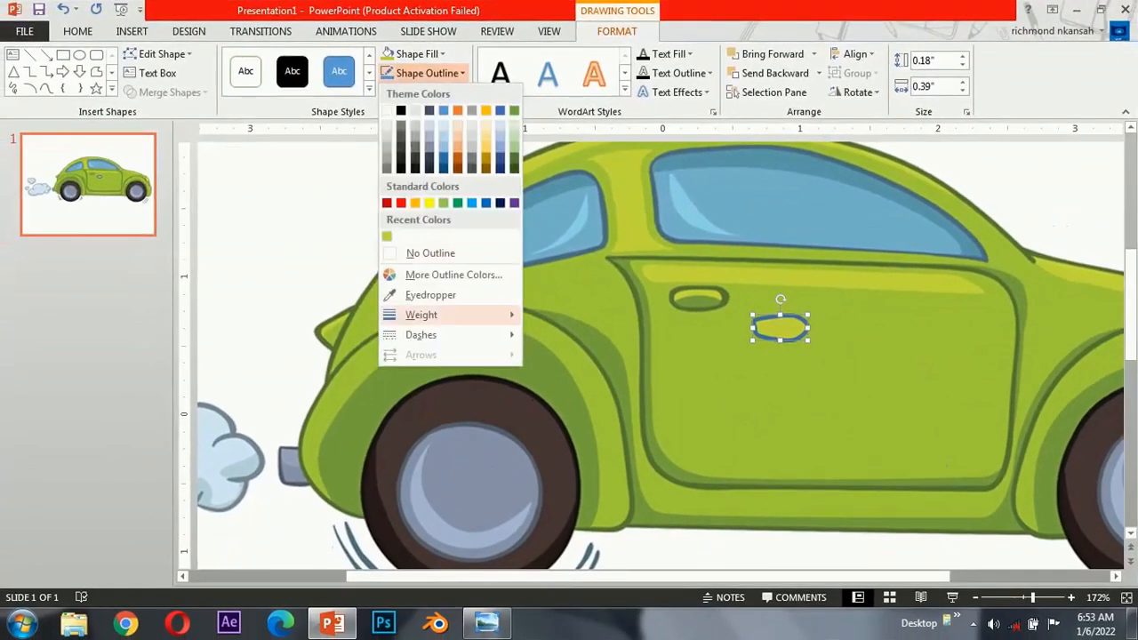
click(430, 294)
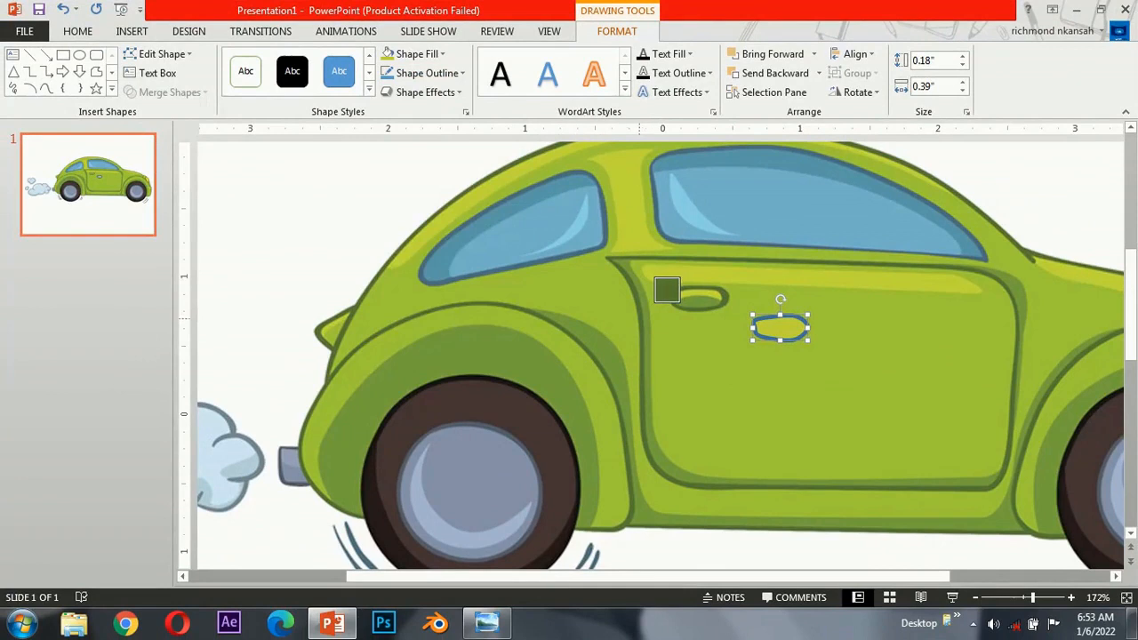
click(684, 306)
drag(788, 327, 699, 297)
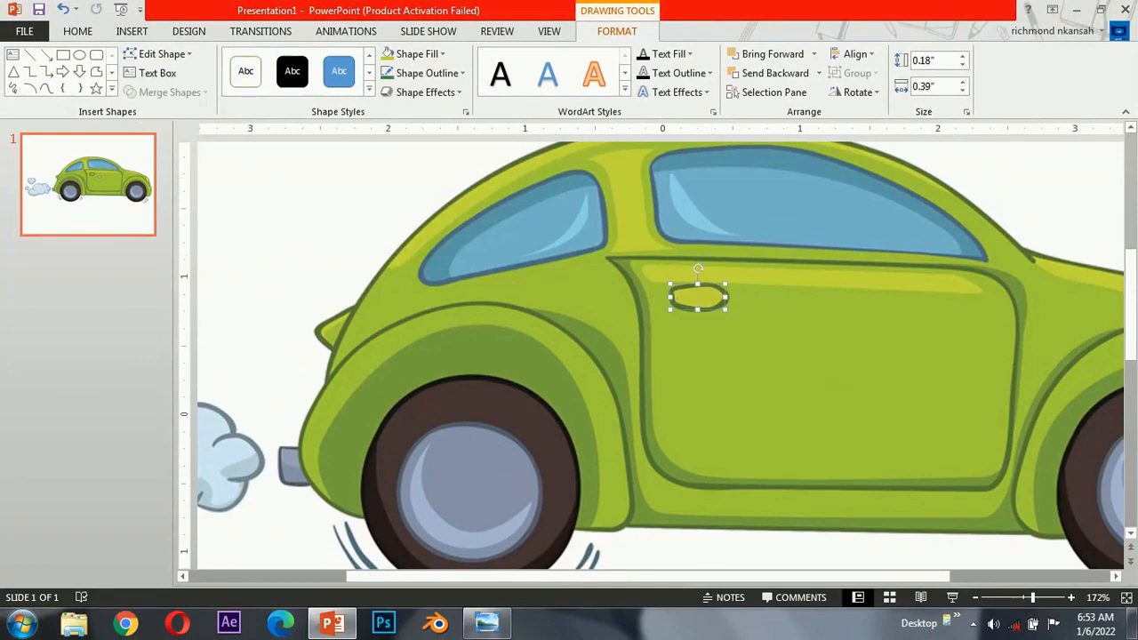
Trace the car's door panel with the Curve tool as a closed shape about 2.99" wide and 1.71" high
click(1018, 597)
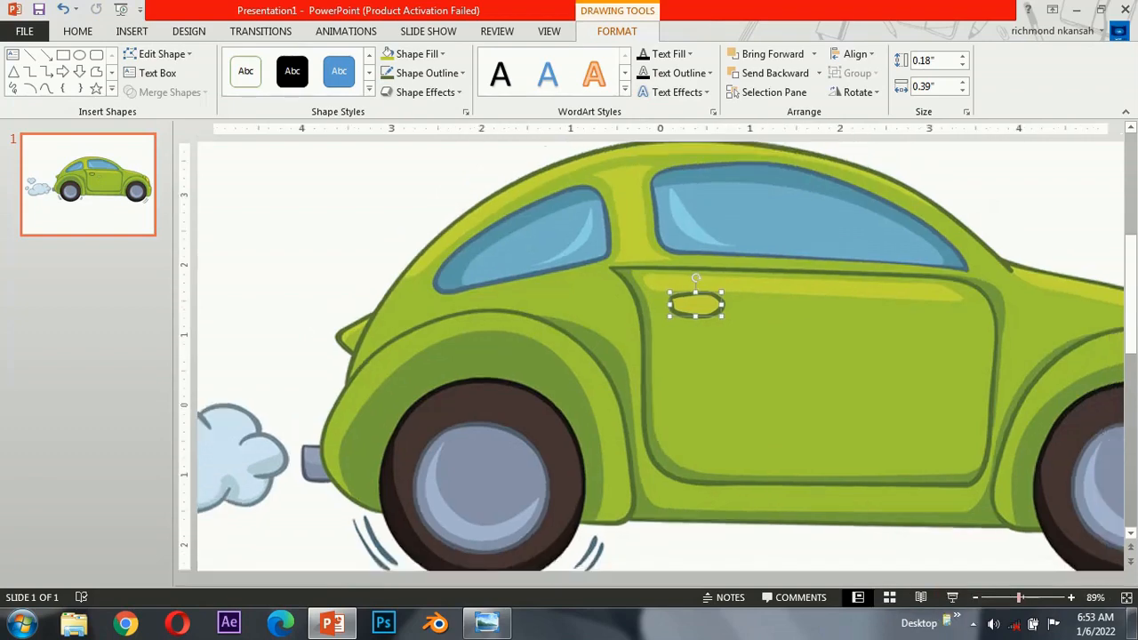
click(1031, 597)
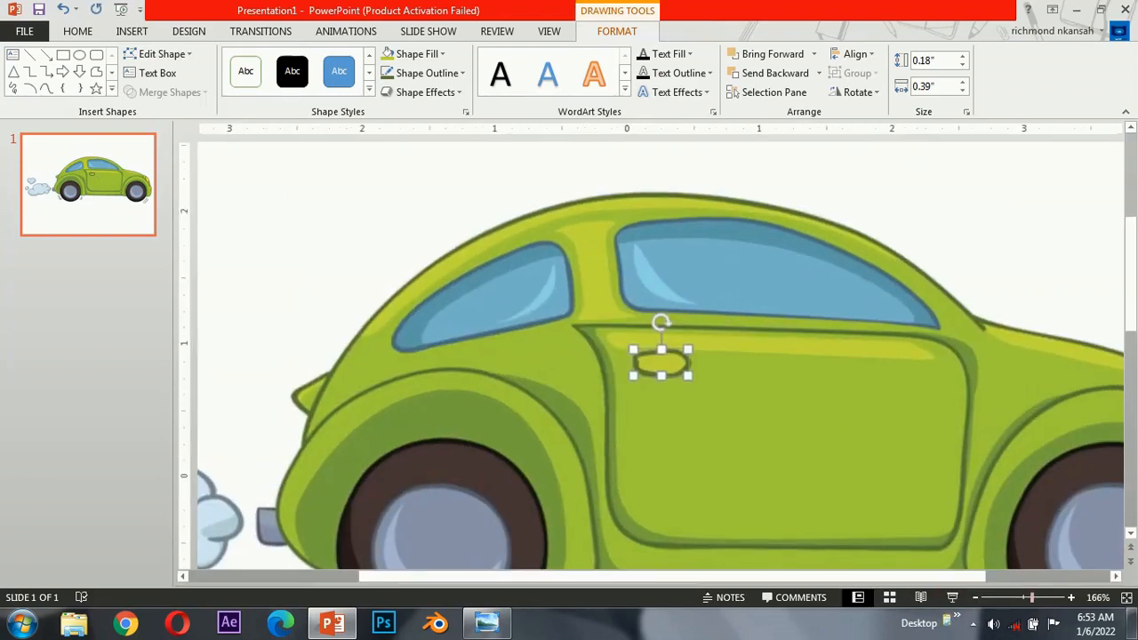
click(132, 31)
click(284, 71)
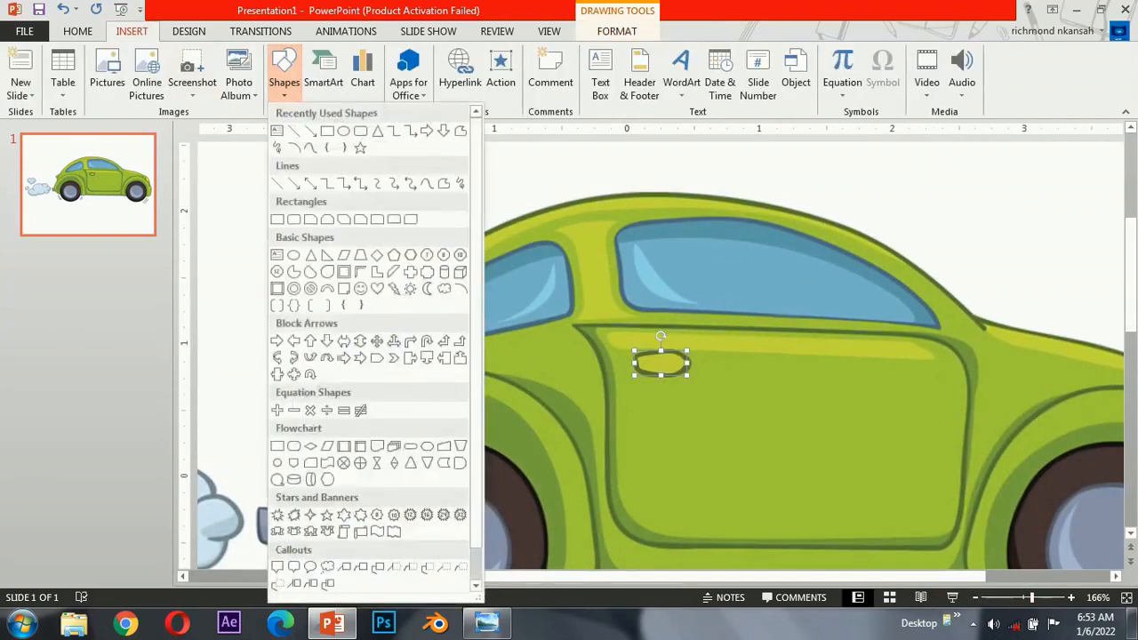
click(424, 184)
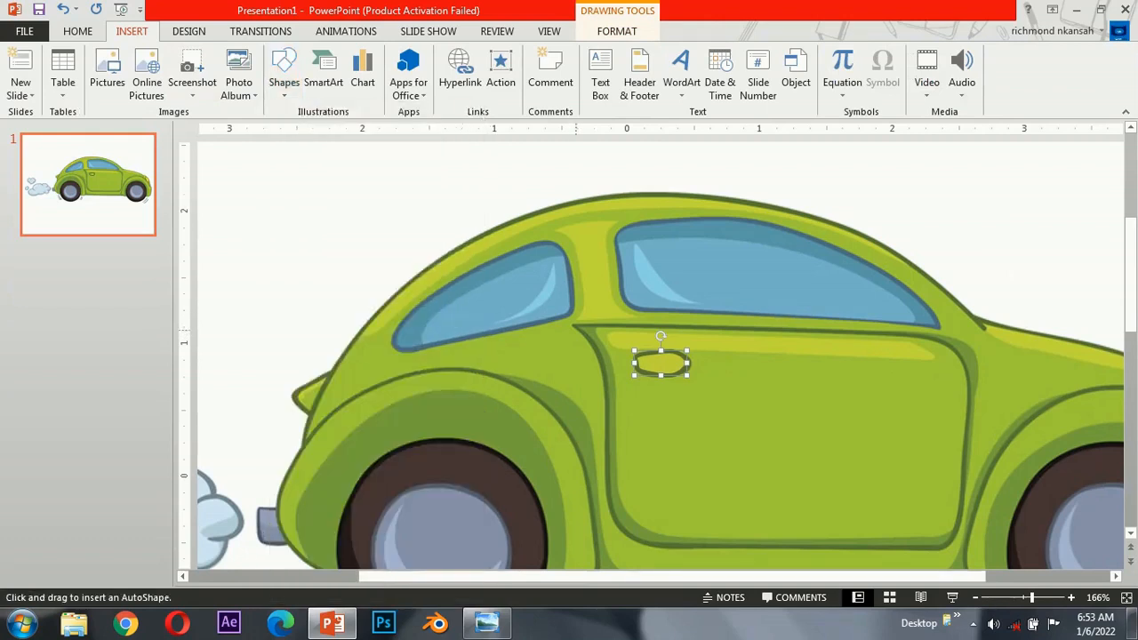
key(Escape)
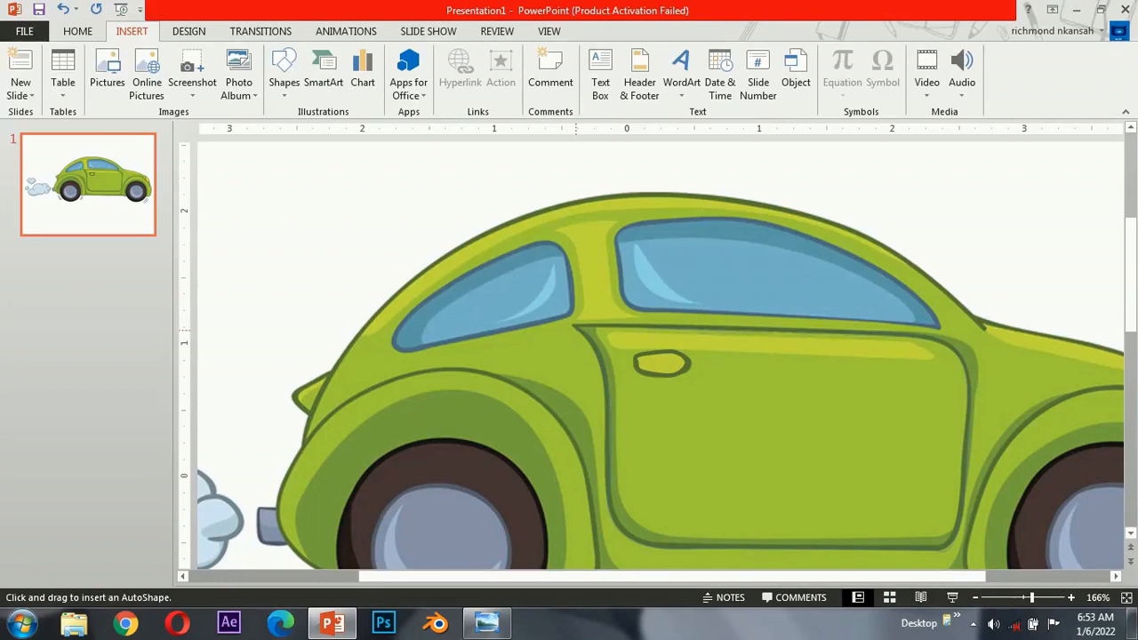
key(Return)
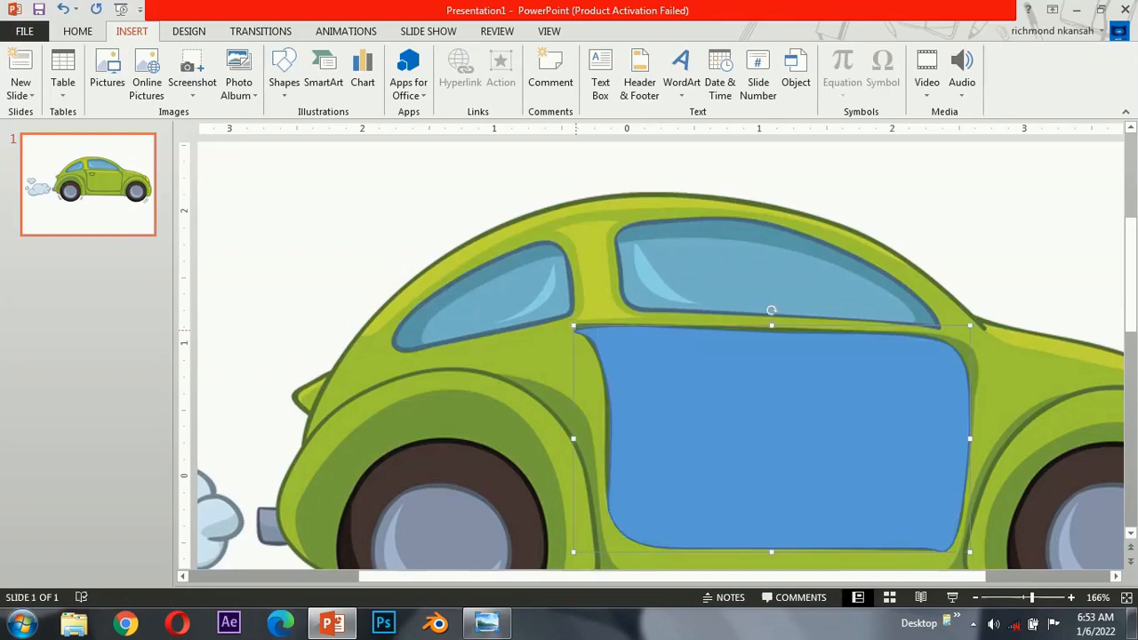
drag(1031, 597, 1017, 597)
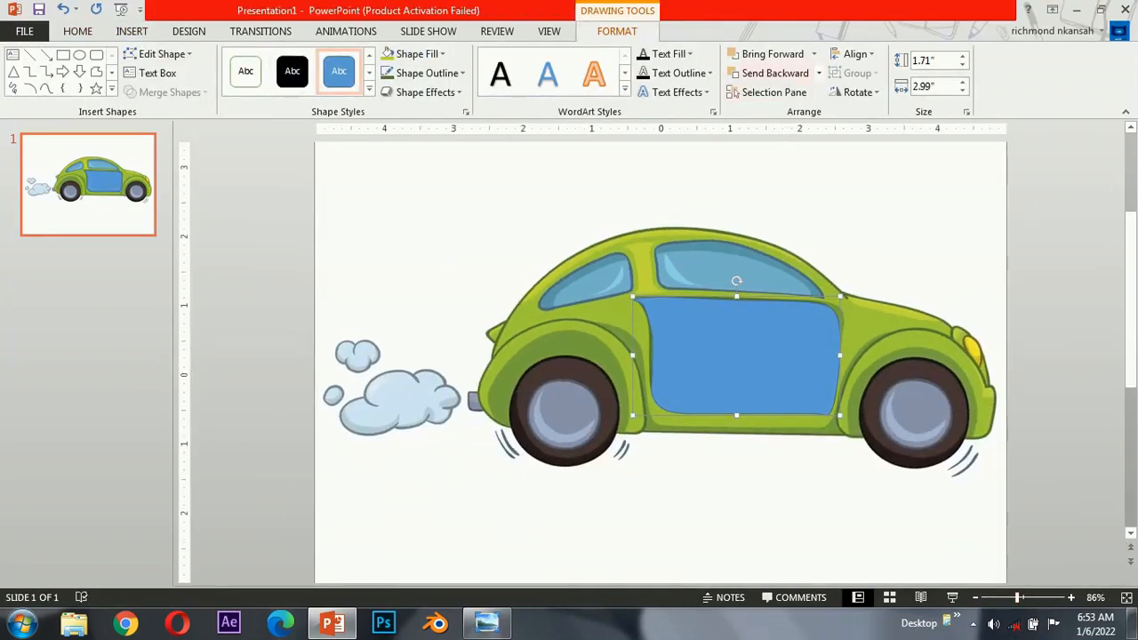
Send the door panel behind the handle and copy the handle's fill and outline onto it with Format Painter
click(769, 73)
click(678, 316)
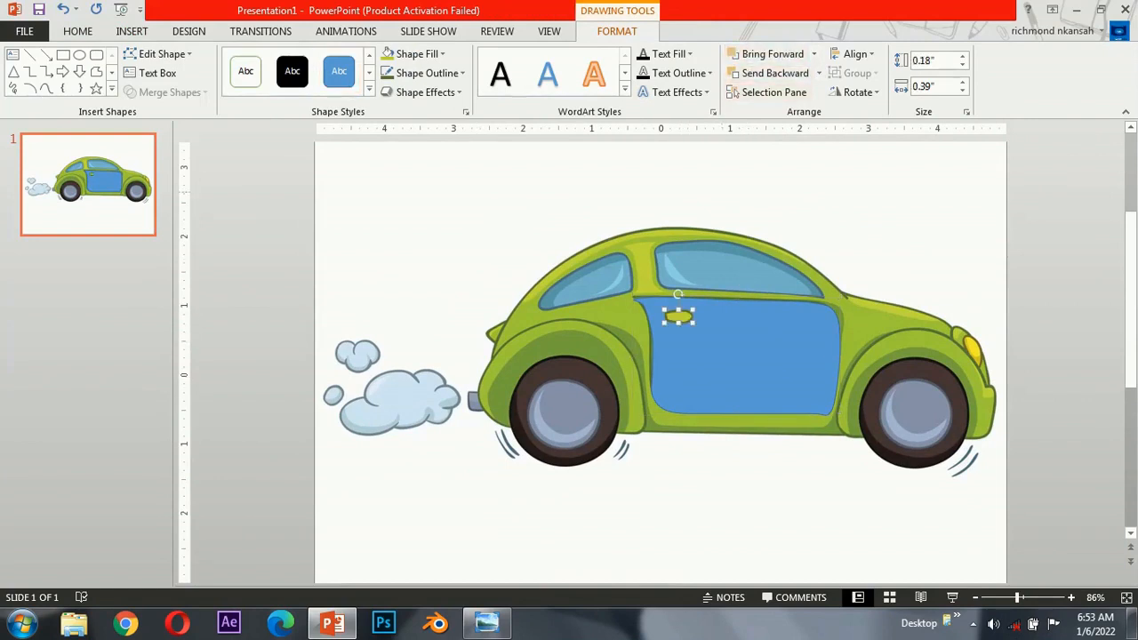
click(77, 32)
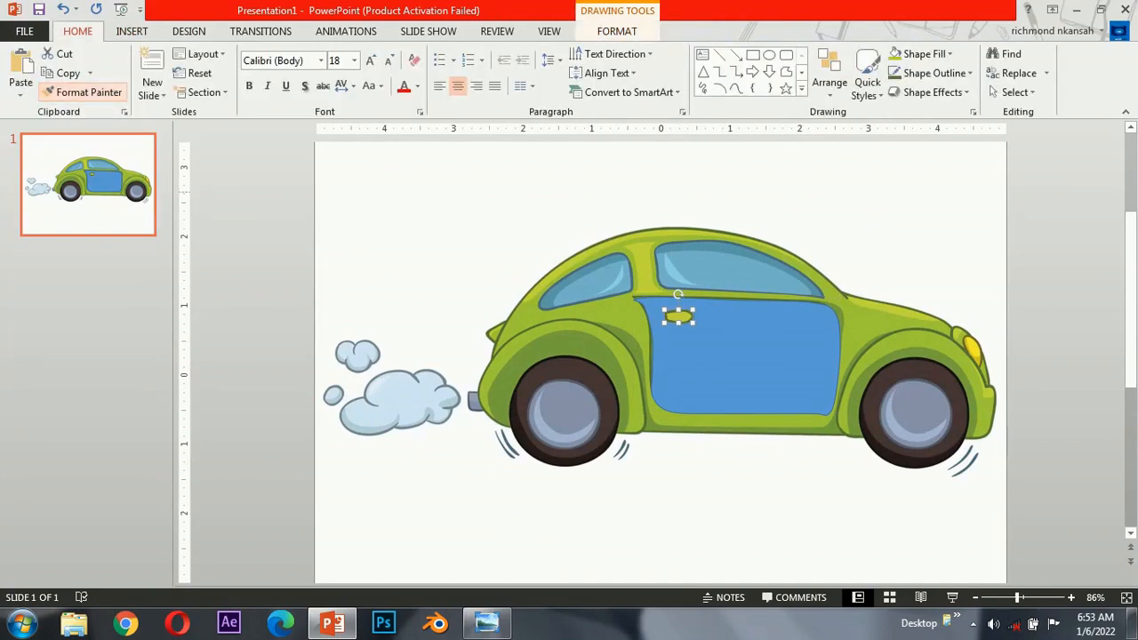
click(82, 92)
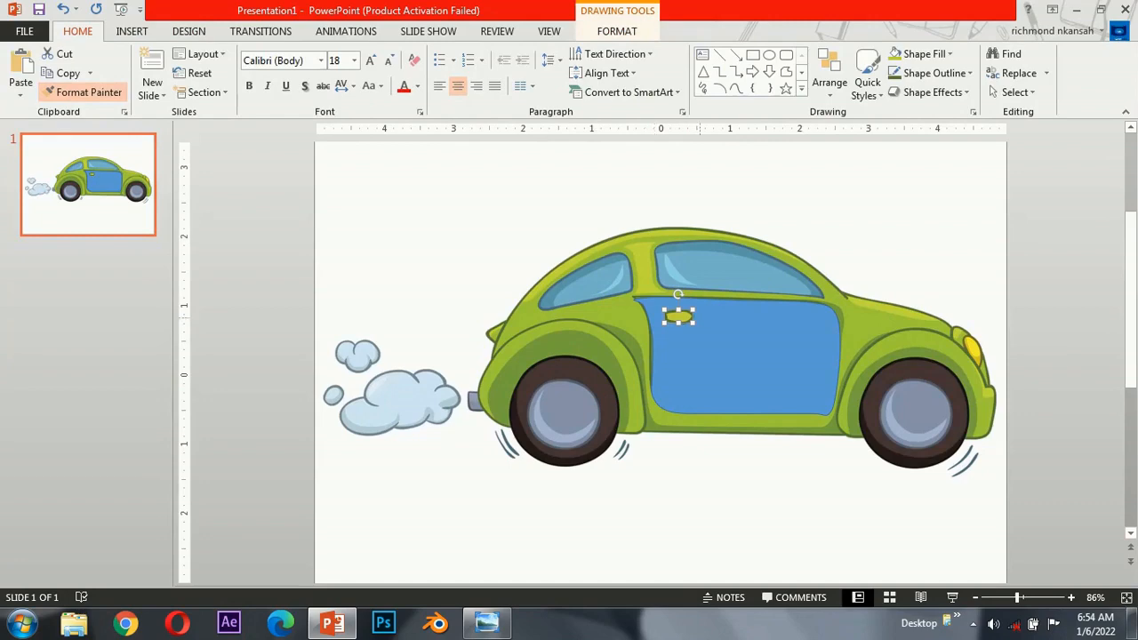
click(737, 364)
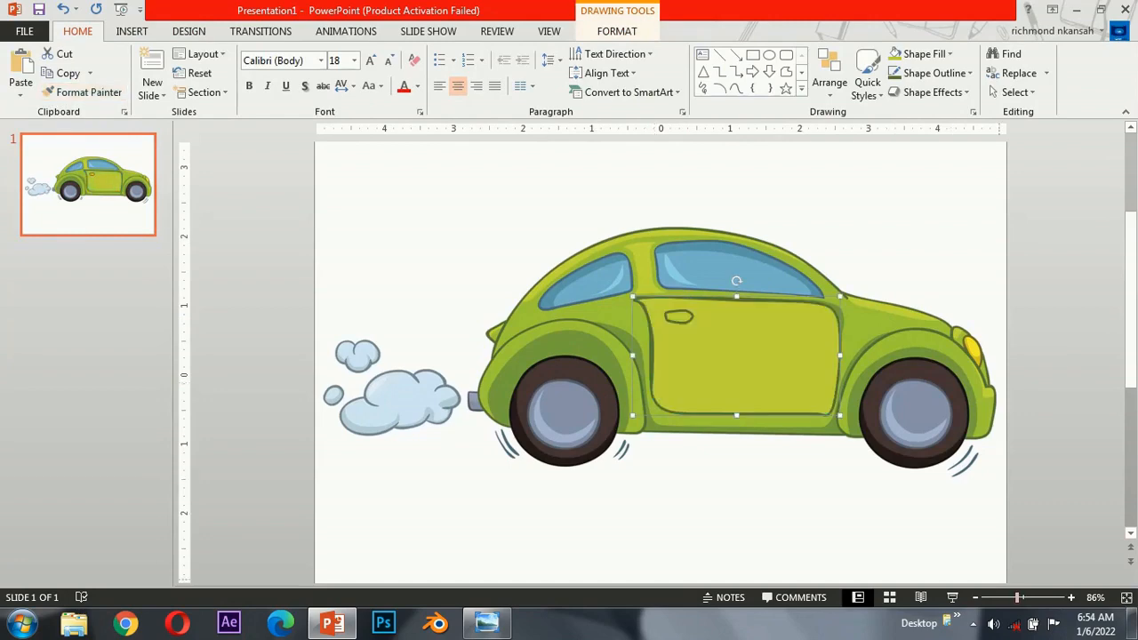
Fill the door panel with the medium green sampled from the car's door using the Eyedropper, and place it back over the original door
scroll(661, 362, down, 3)
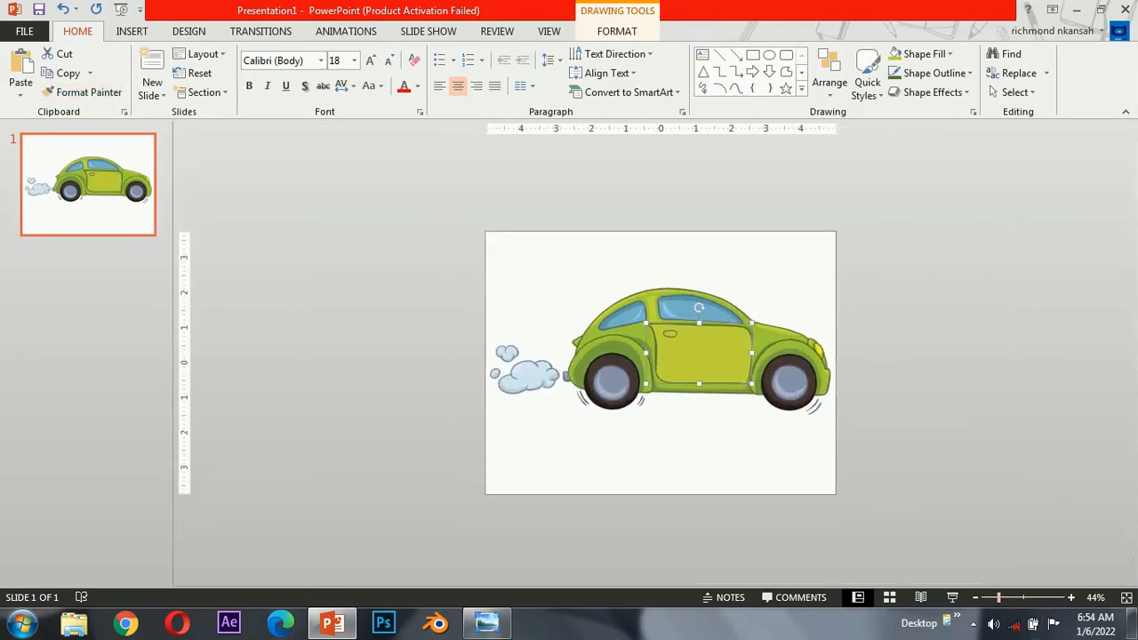
scroll(661, 362, up, 6)
drag(684, 365, 825, 389)
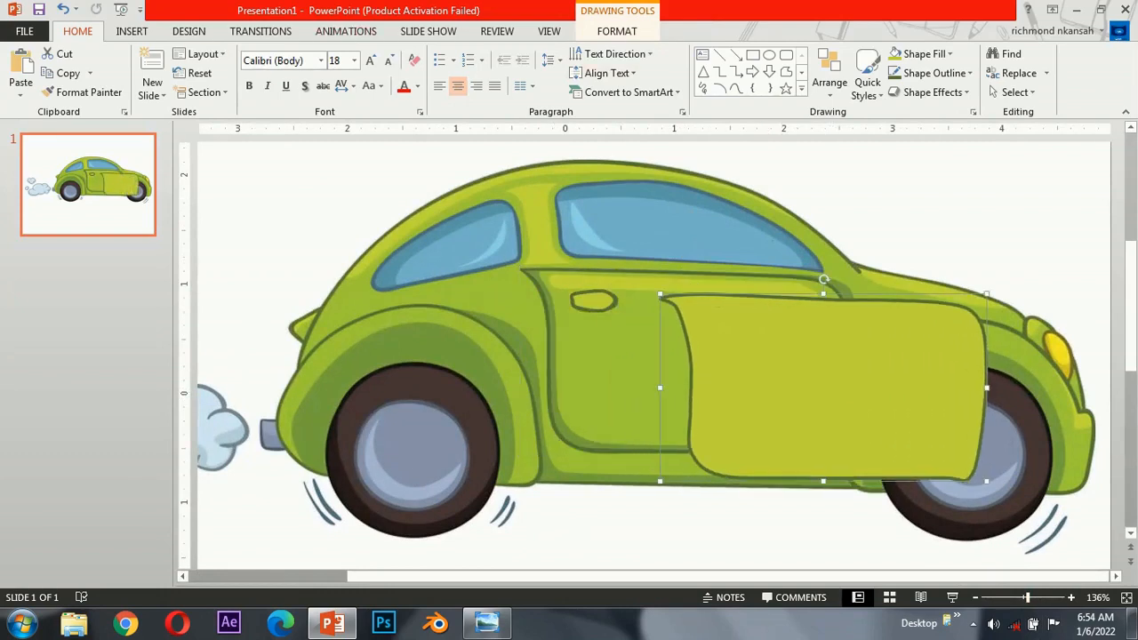
click(617, 31)
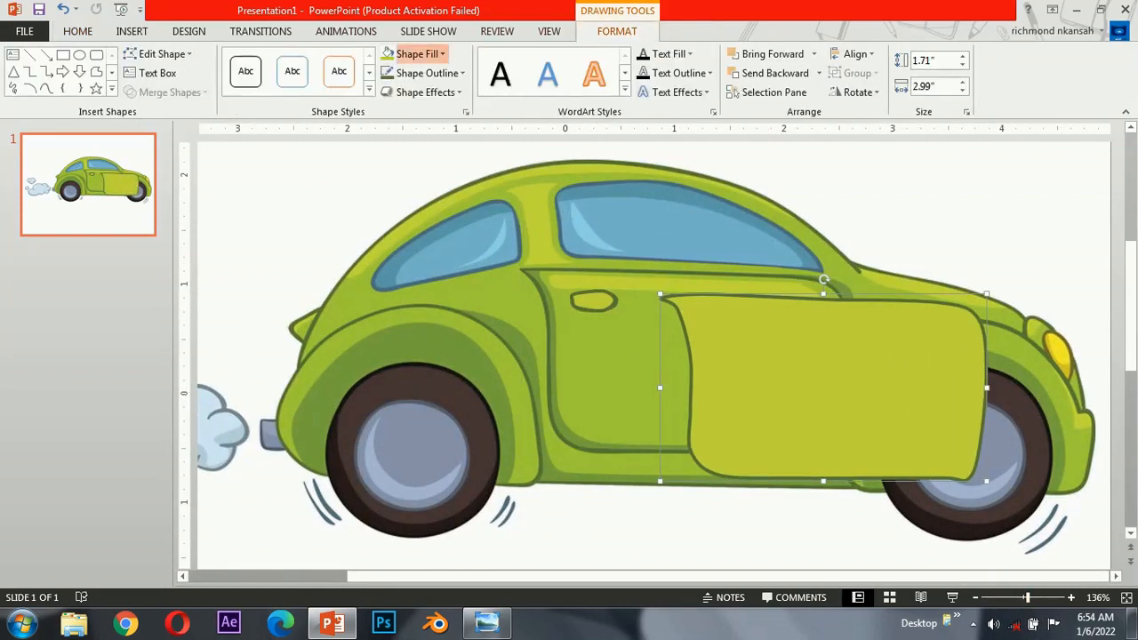
click(416, 54)
click(430, 276)
click(678, 354)
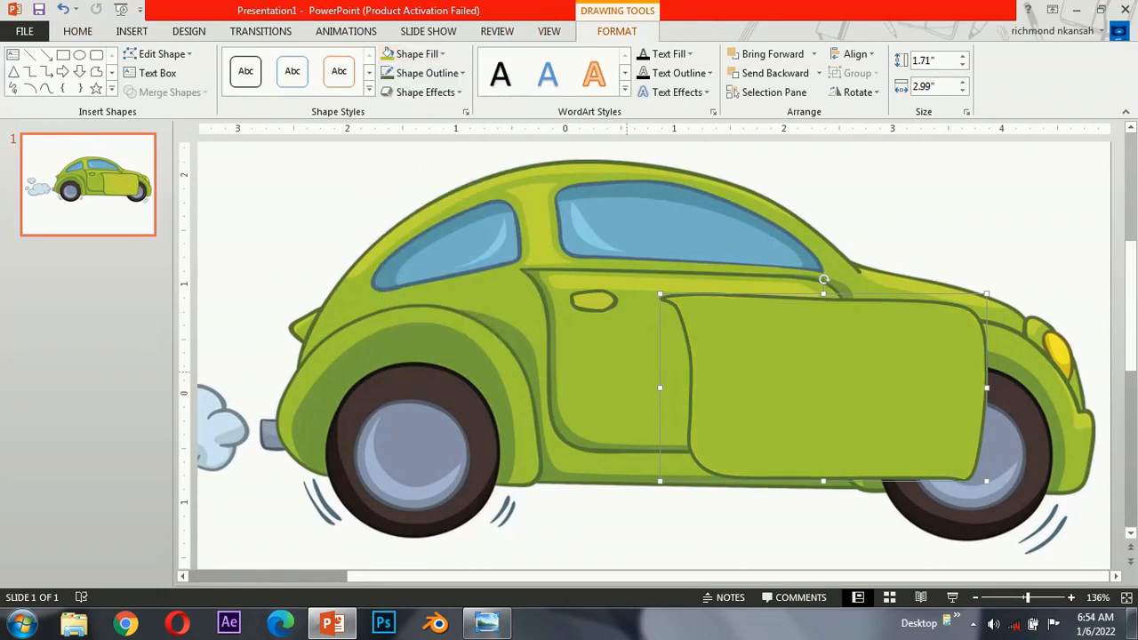
key(Delete)
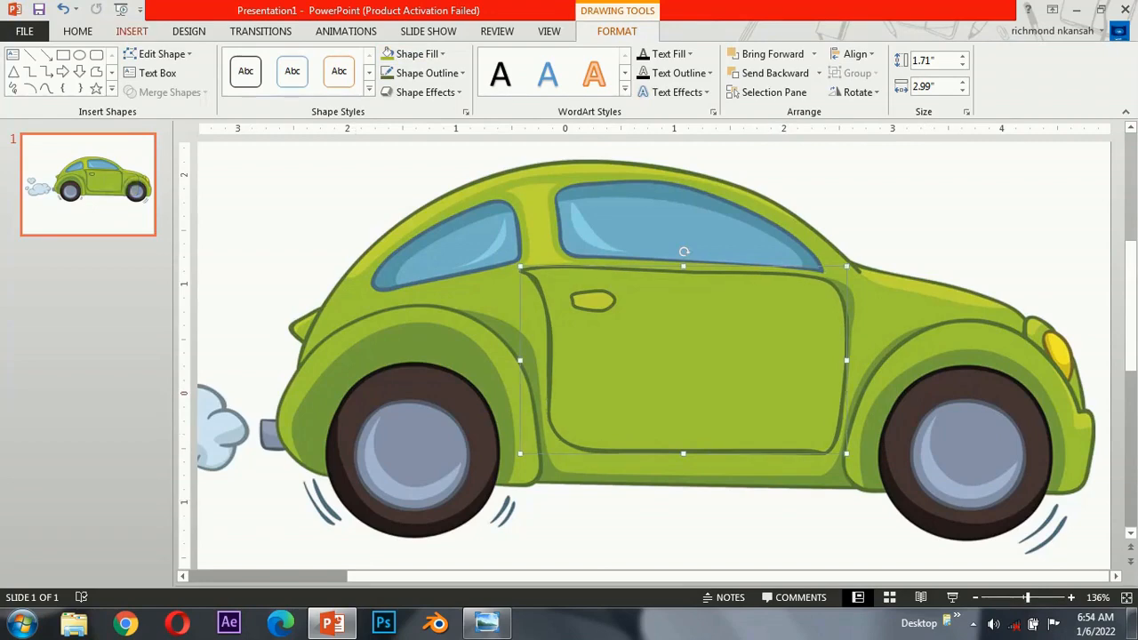
Trace the car's rear fender around the wheel with the Curve tool as a closed shape about 2.42" wide and 1.66" high
click(131, 32)
click(283, 71)
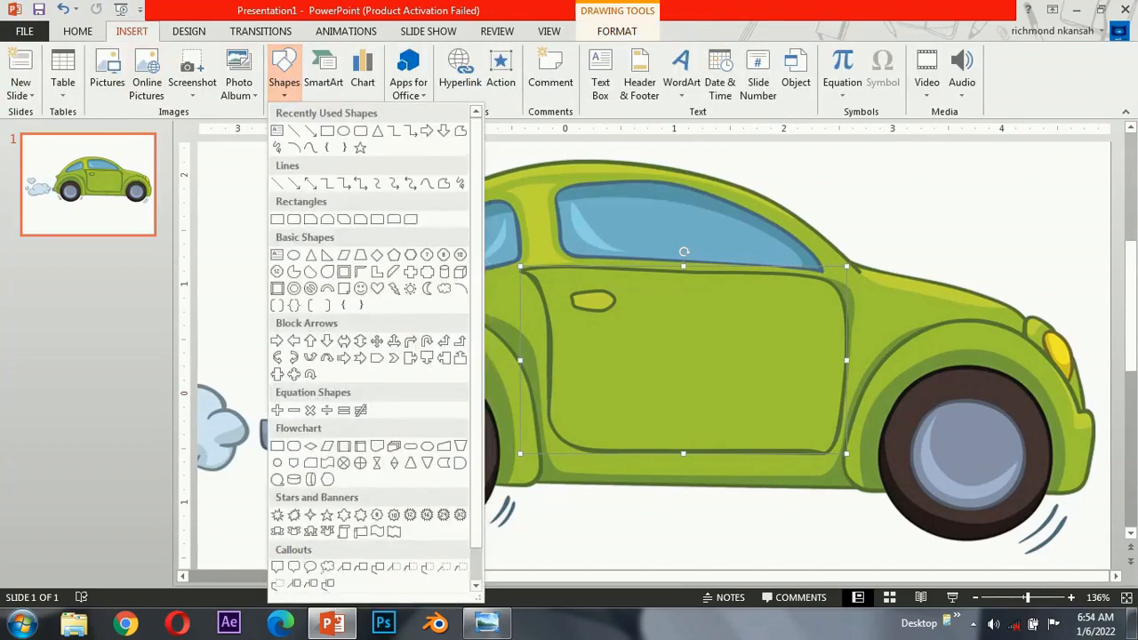
click(427, 182)
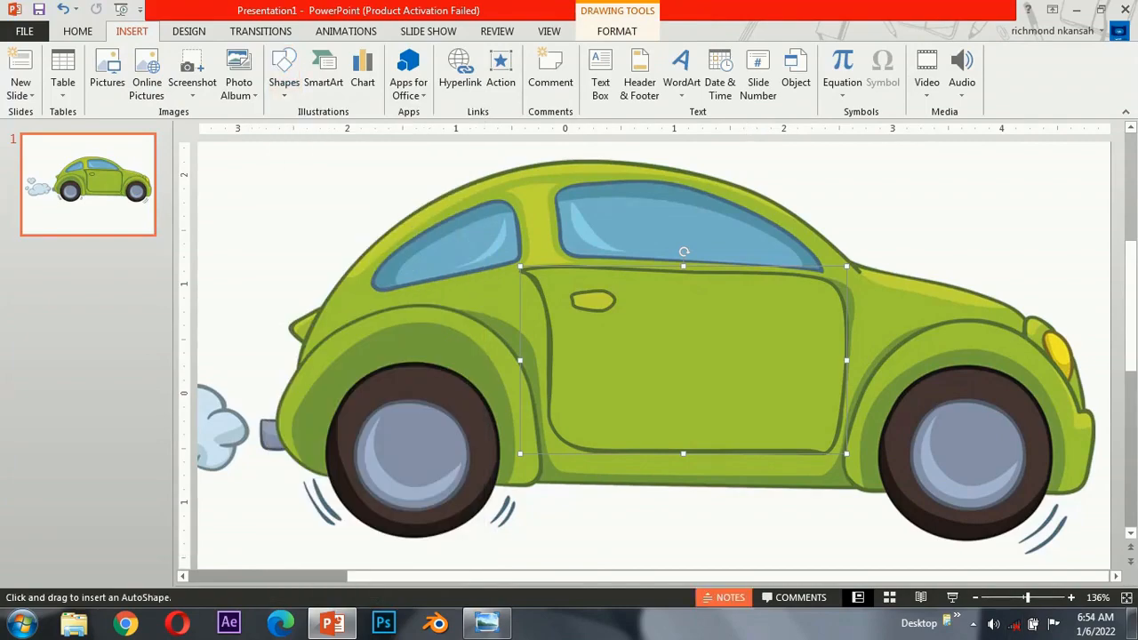
scroll(653, 355, left, 5)
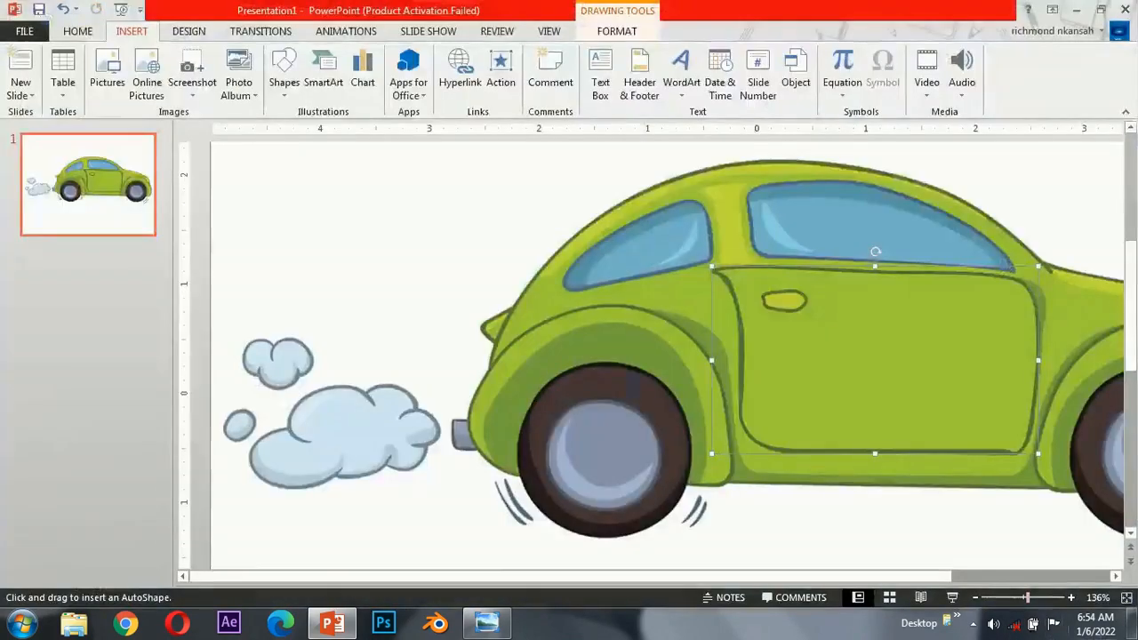
scroll(654, 356, up, 5)
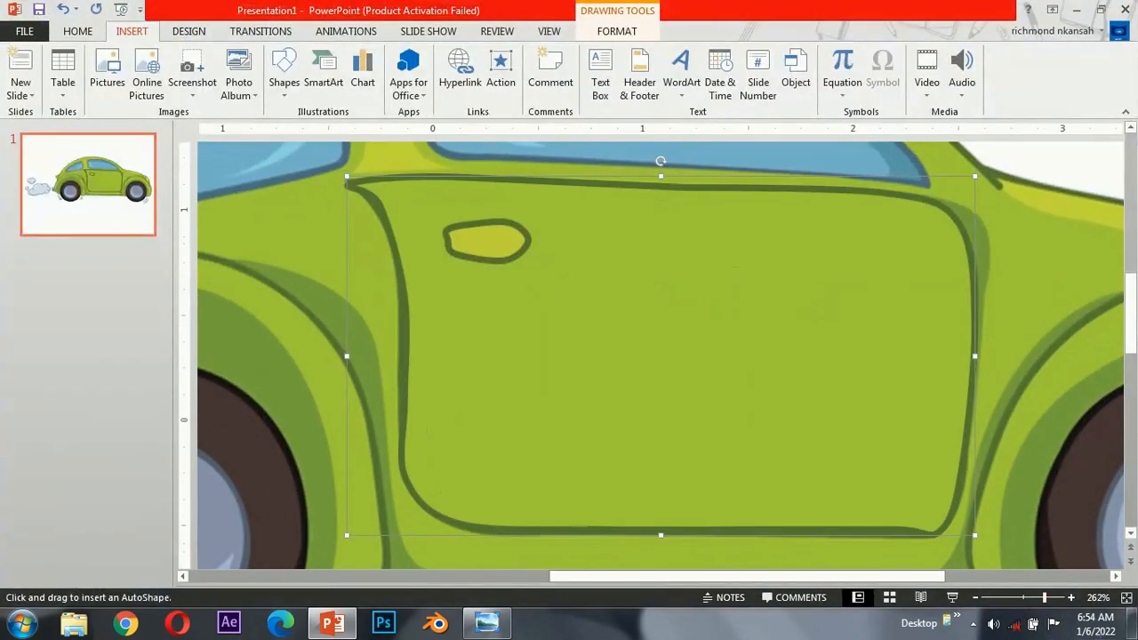
scroll(659, 355, left, 6)
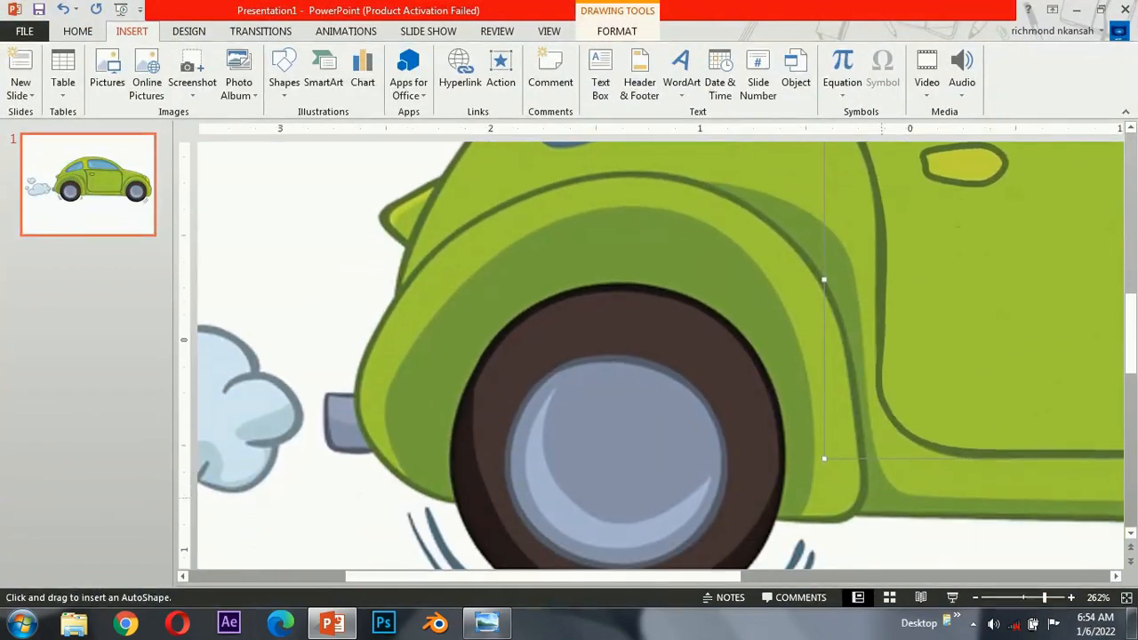
scroll(449, 516, down, 1)
click(449, 500)
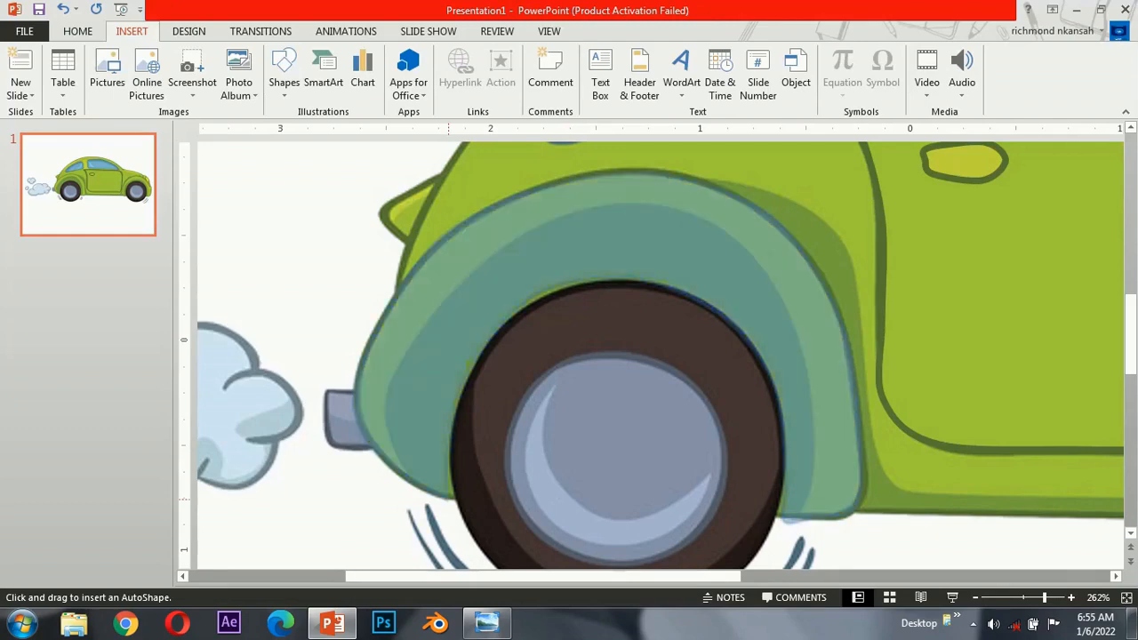
key(Return)
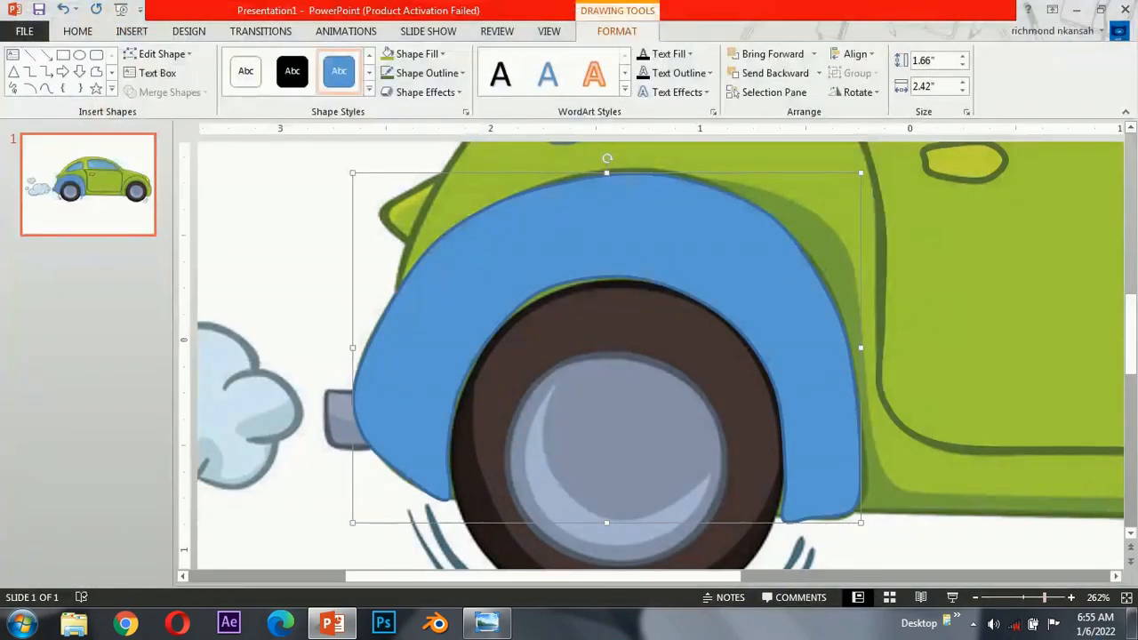
Copy the door panel's green fill and outline onto the rear fender shape with Format Painter
click(1126, 597)
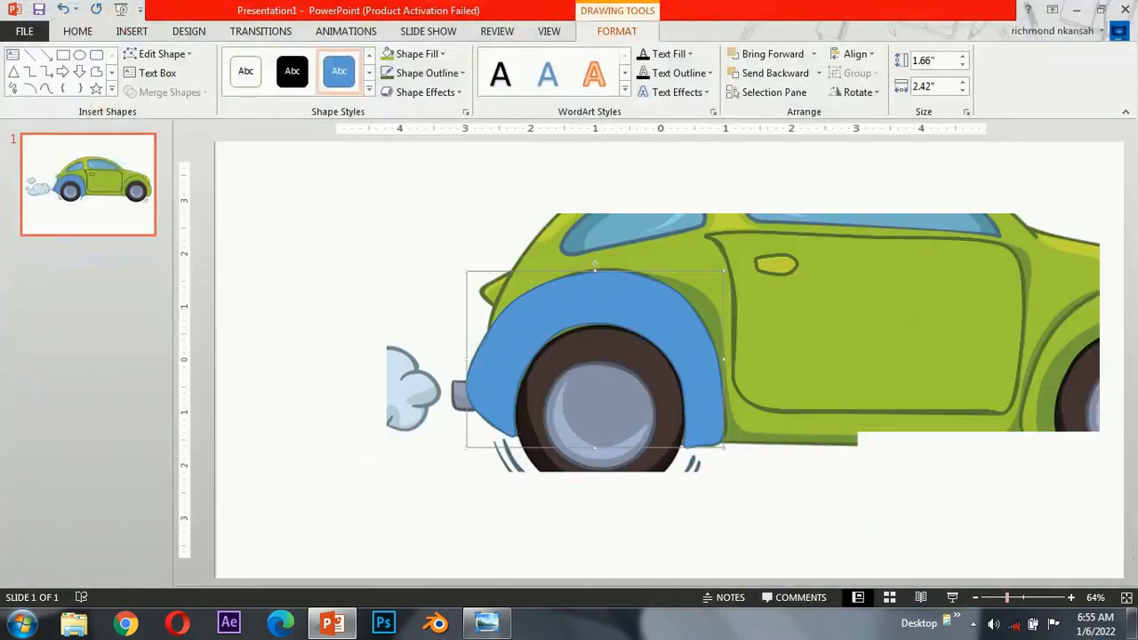
click(735, 342)
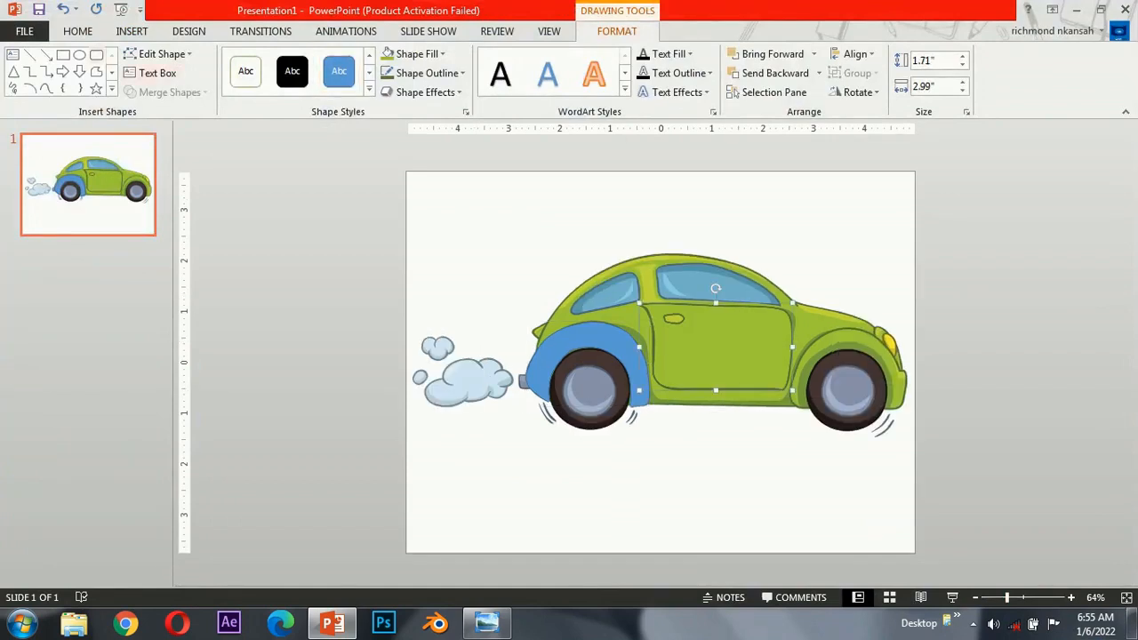
click(77, 31)
click(88, 93)
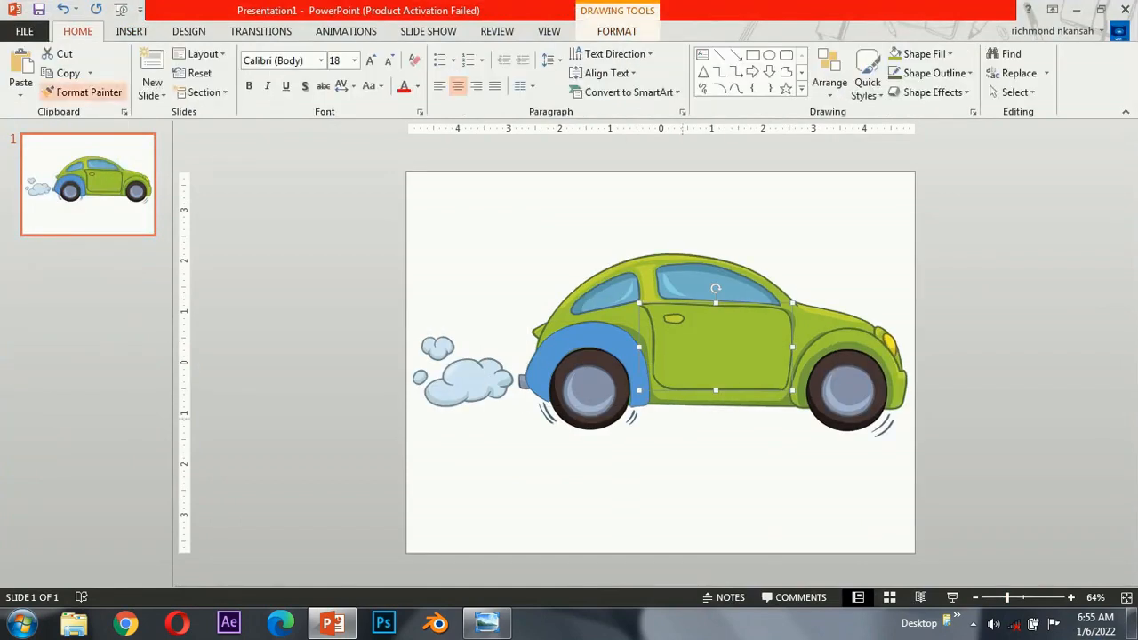
click(597, 342)
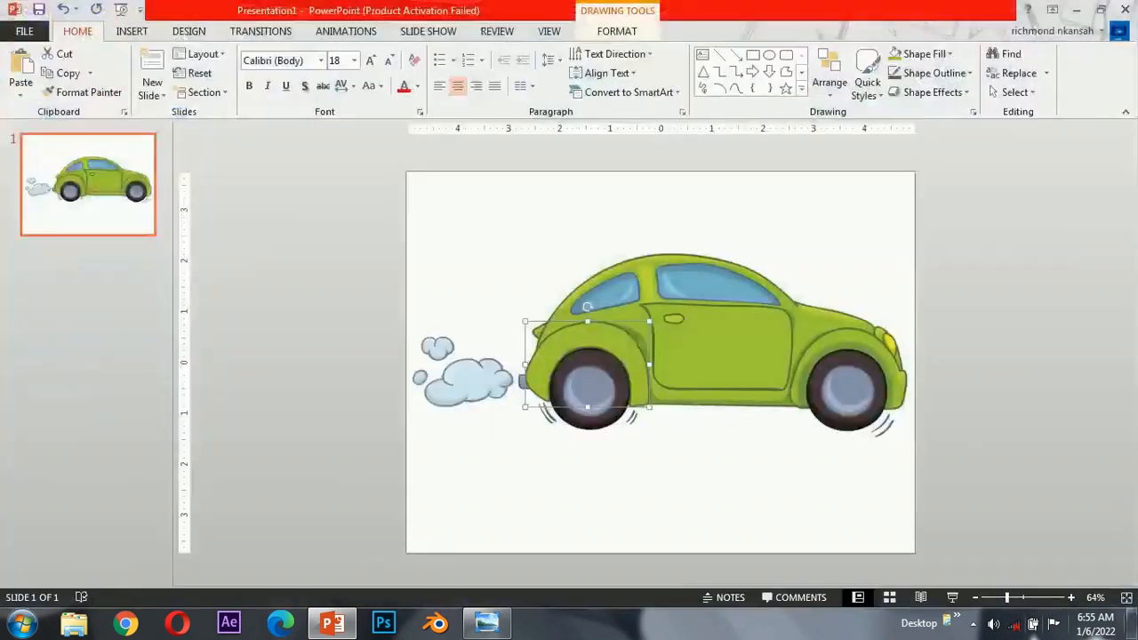
Trace the car's front fender and bumper around the wheel with the Curve tool as a closed shape about 2.27" wide and 1.61" high
scroll(661, 355, up, 10)
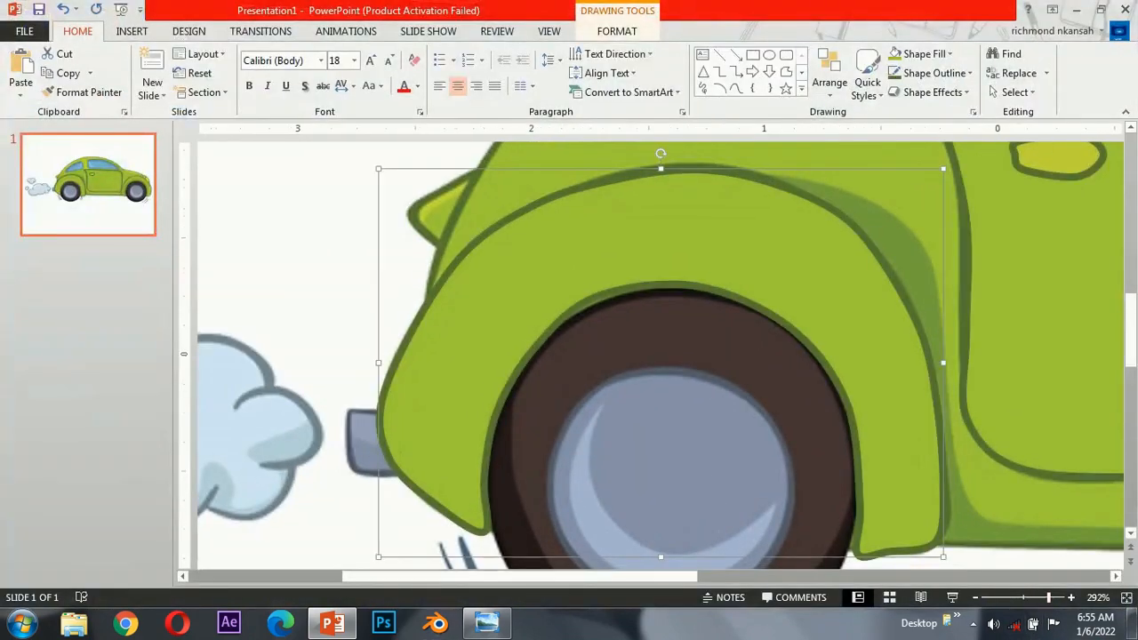
drag(666, 576, 1078, 577)
scroll(661, 356, down, 1)
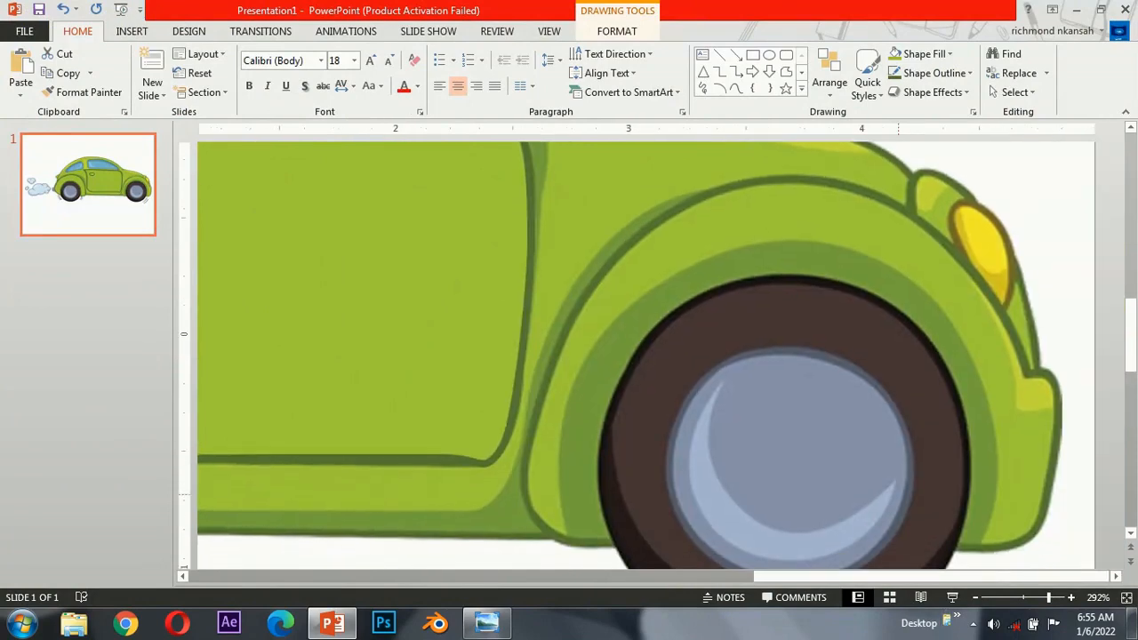
click(132, 31)
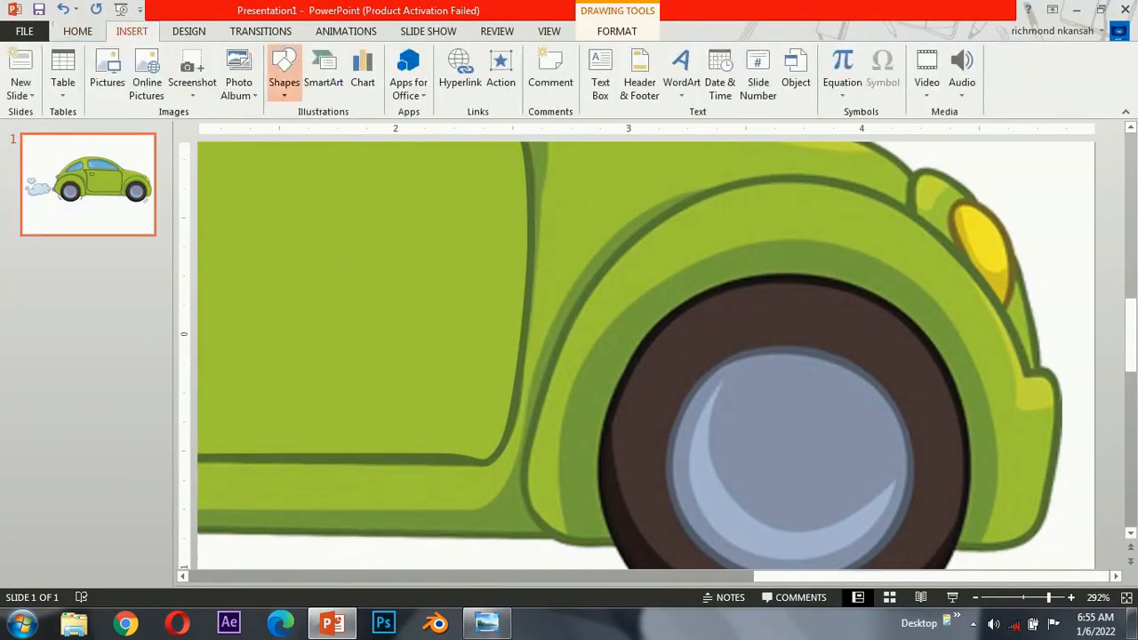
click(285, 75)
click(344, 130)
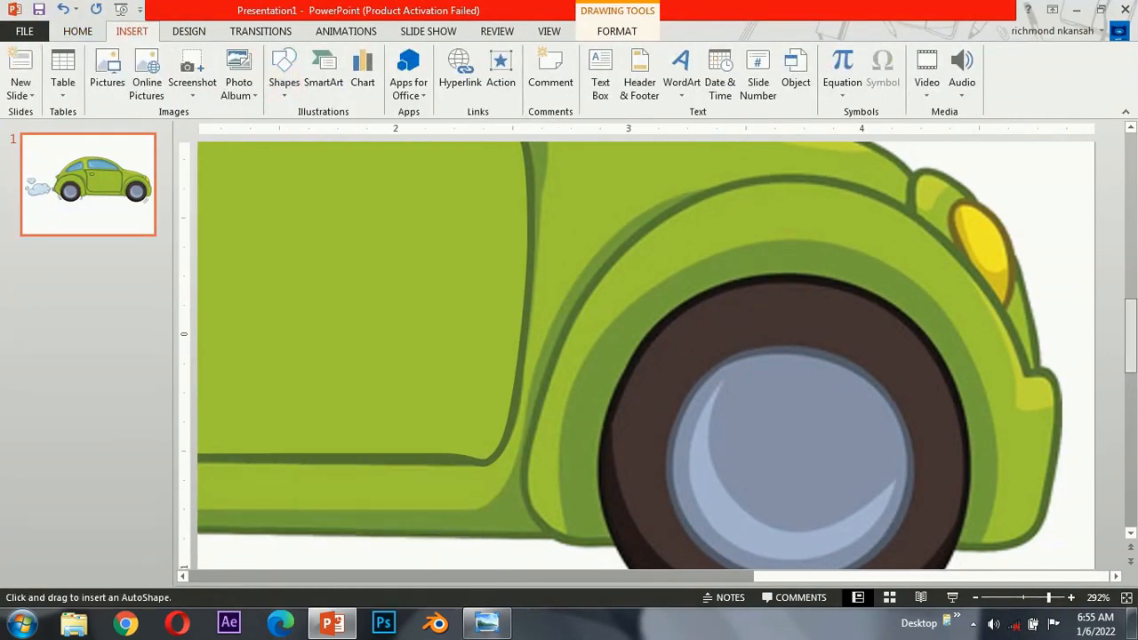
drag(1130, 336, 1131, 344)
scroll(657, 397, down, 1)
click(610, 508)
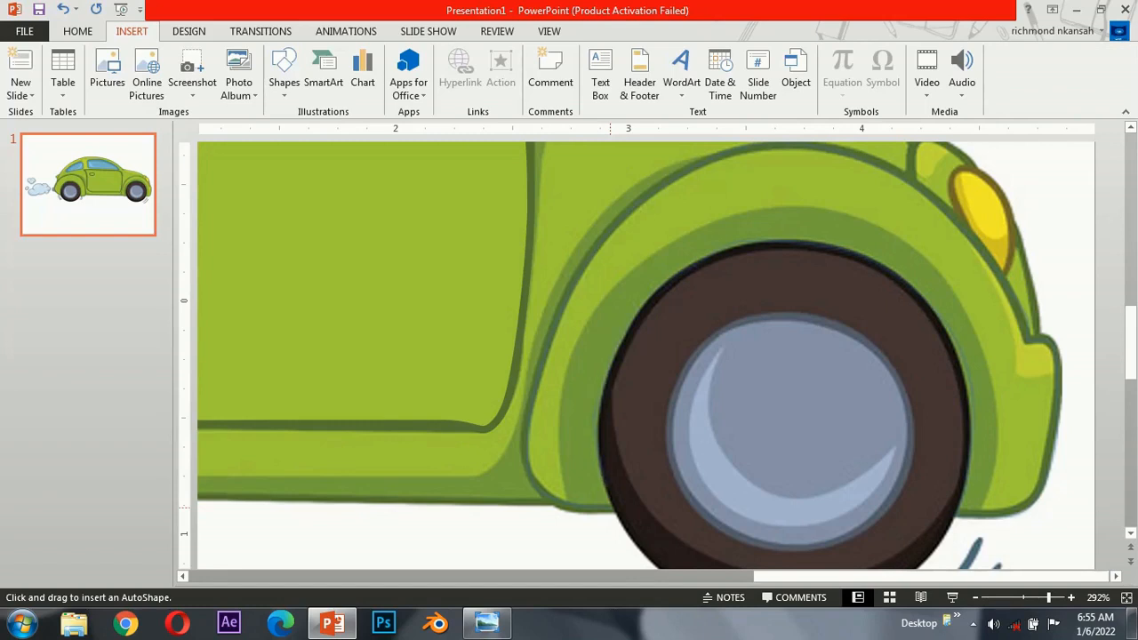
click(610, 509)
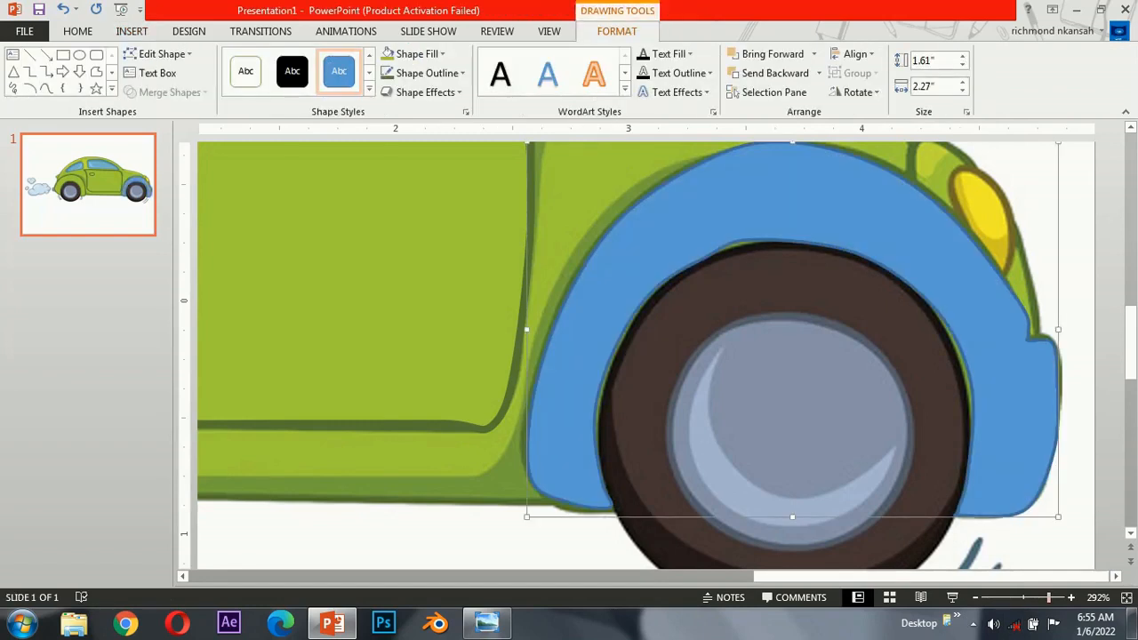
Copy the rear fender's green fill and outline onto the front fender shape with Format Painter
scroll(610, 508, down, 10)
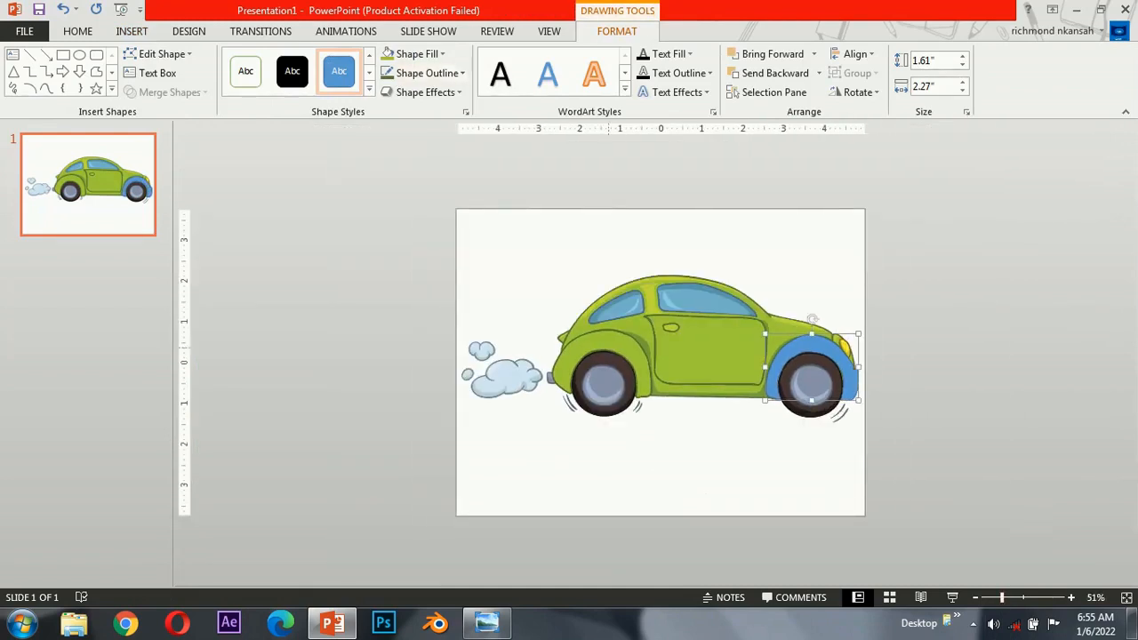
click(609, 352)
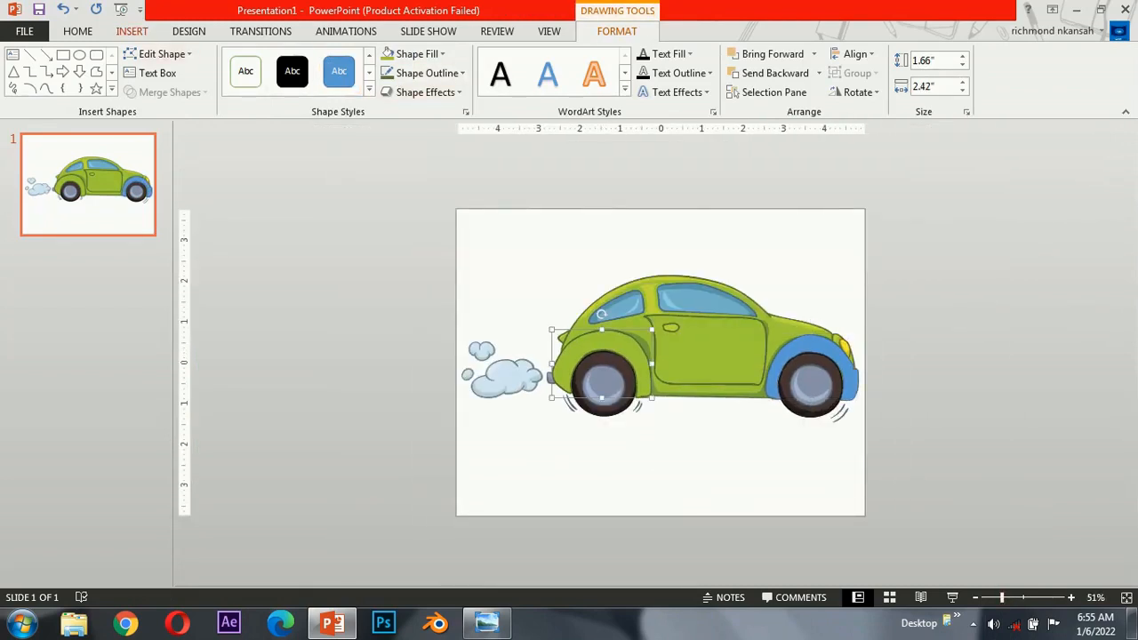
click(77, 31)
click(83, 91)
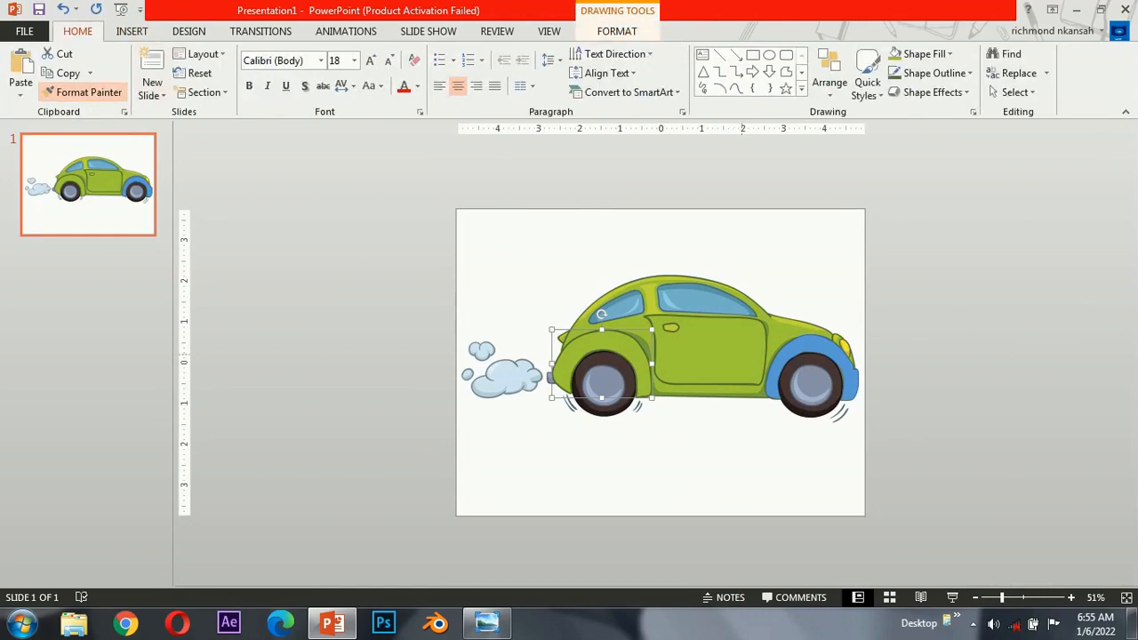
click(787, 356)
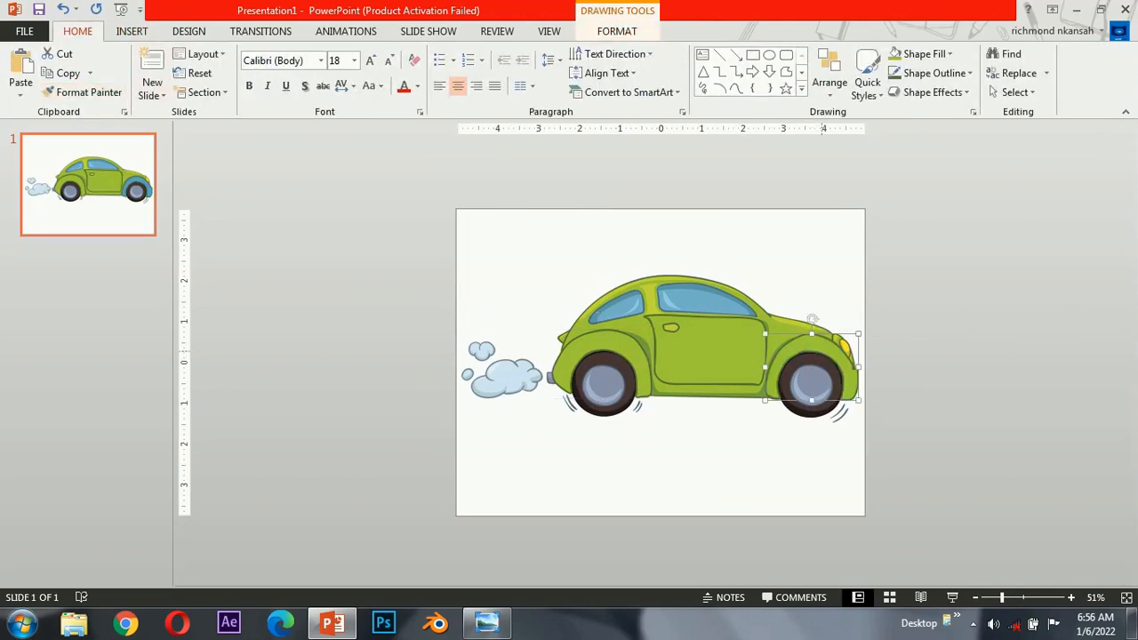
Draw a Moon shape about 0.53" wide and 0.76" high on the rear wheel's hub and rotate it to follow the hub's highlight
scroll(657, 356, up, 10)
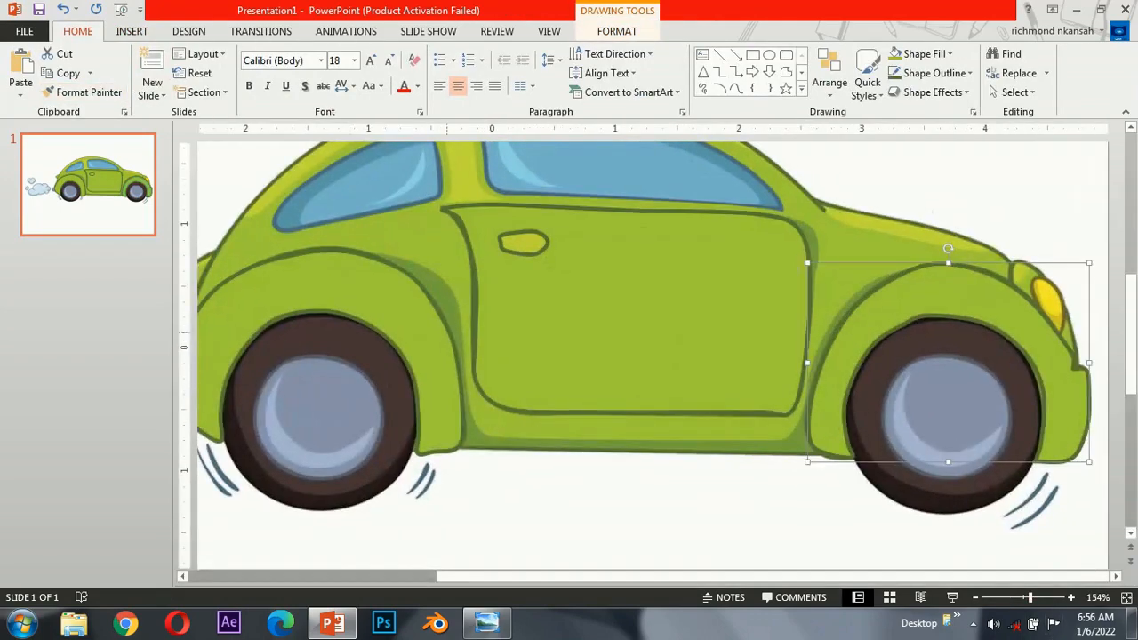
click(132, 31)
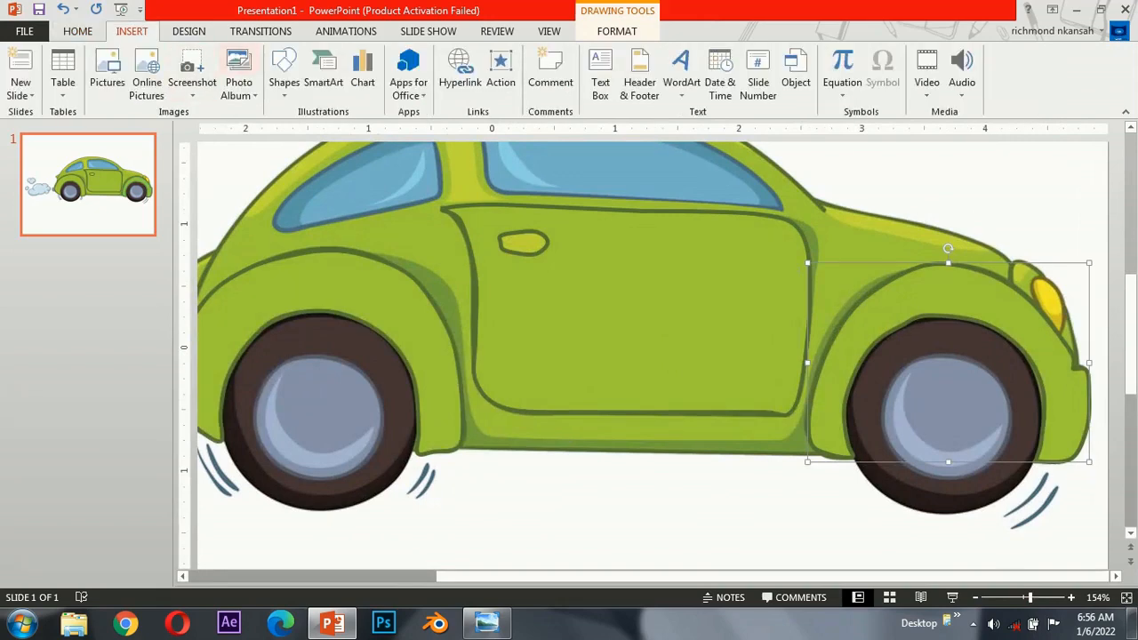
click(284, 76)
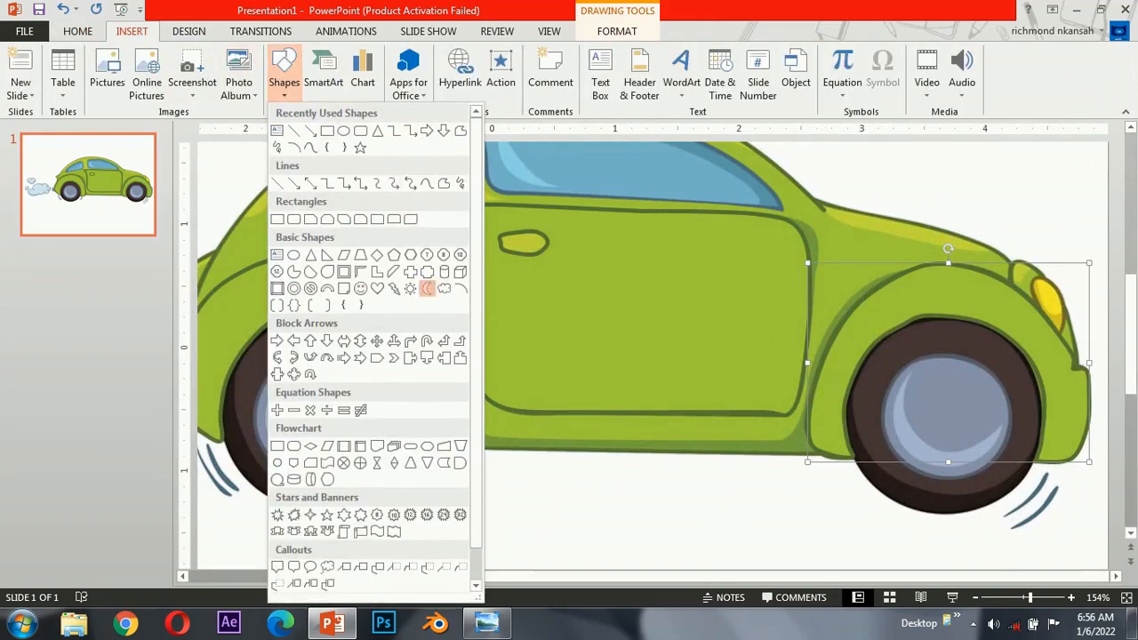
click(428, 288)
mouse_move(271, 384)
mouse_down()
mouse_move(345, 469)
mouse_move(337, 478)
mouse_up()
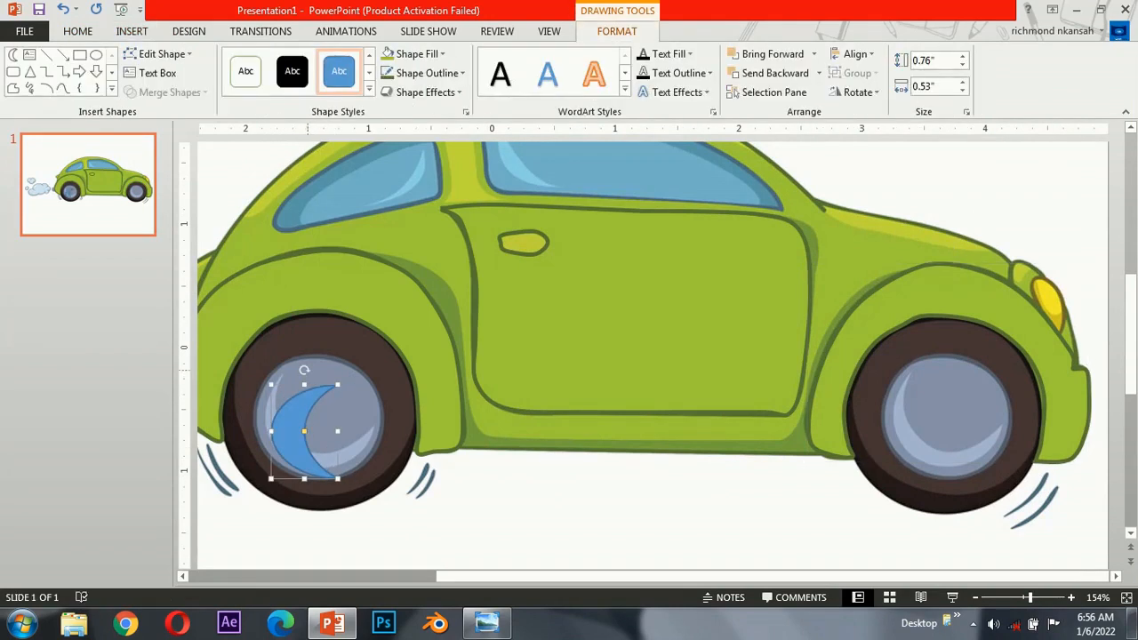
drag(304, 369, 249, 403)
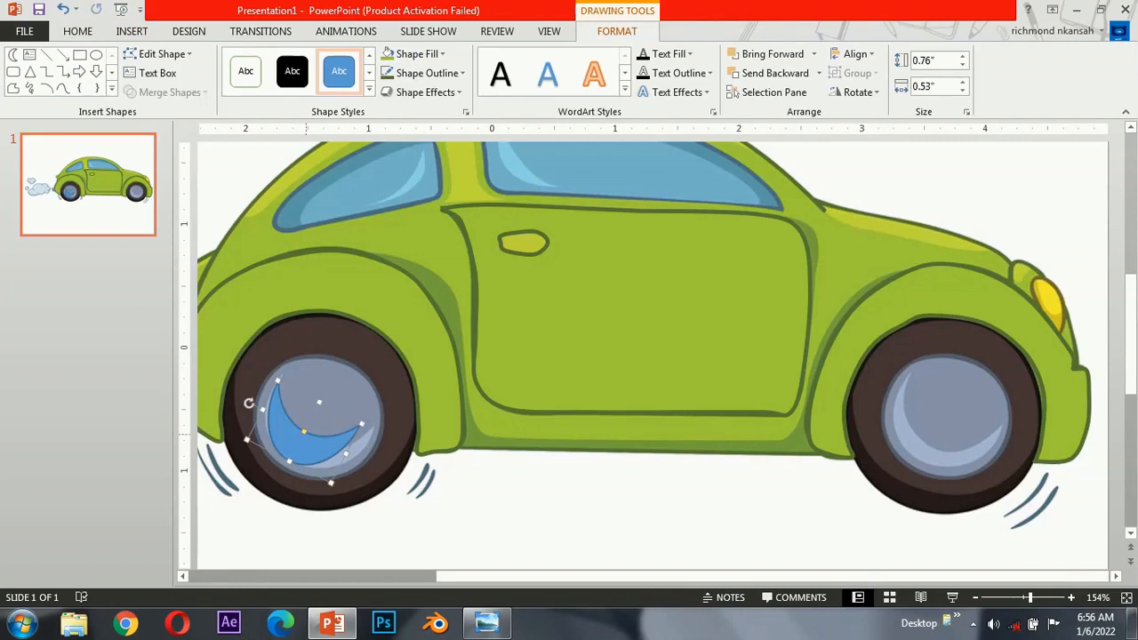
Stretch the rear hub's moon to 0.9" high, then recolour it without an outline in the light blue-grey sampled from the front wheel's hub
drag(303, 431, 361, 461)
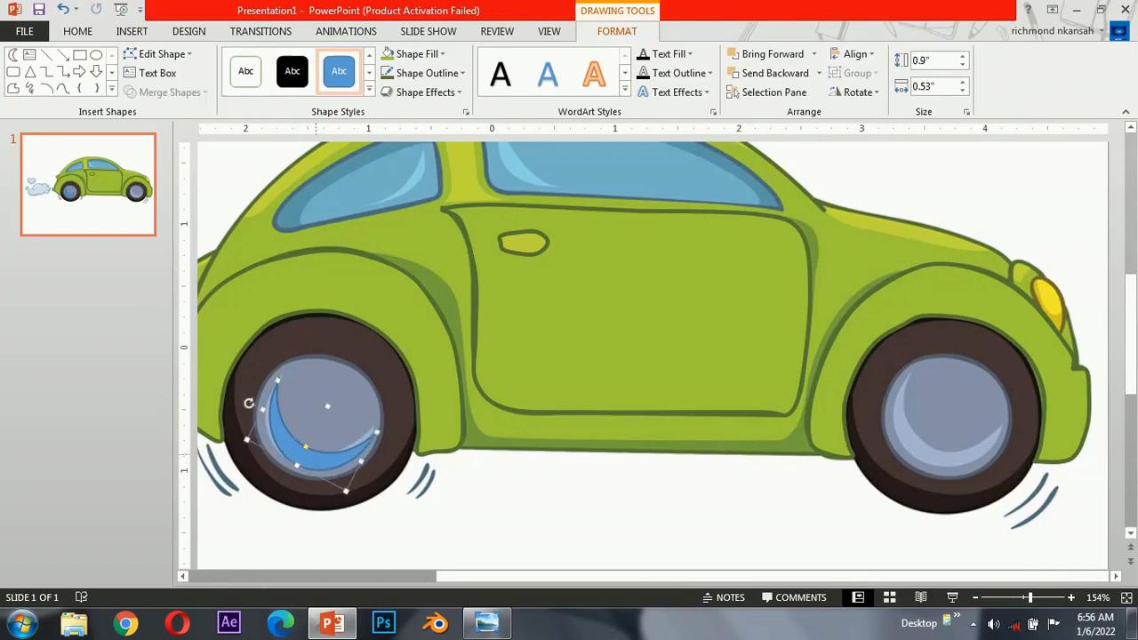
drag(283, 435, 279, 435)
click(416, 54)
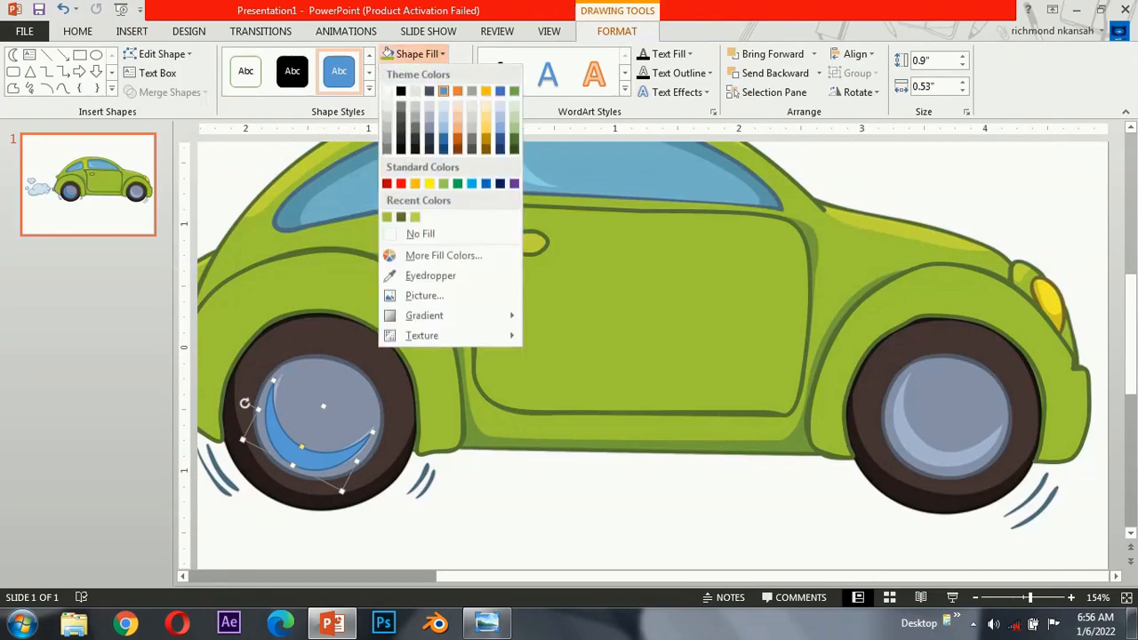
click(431, 276)
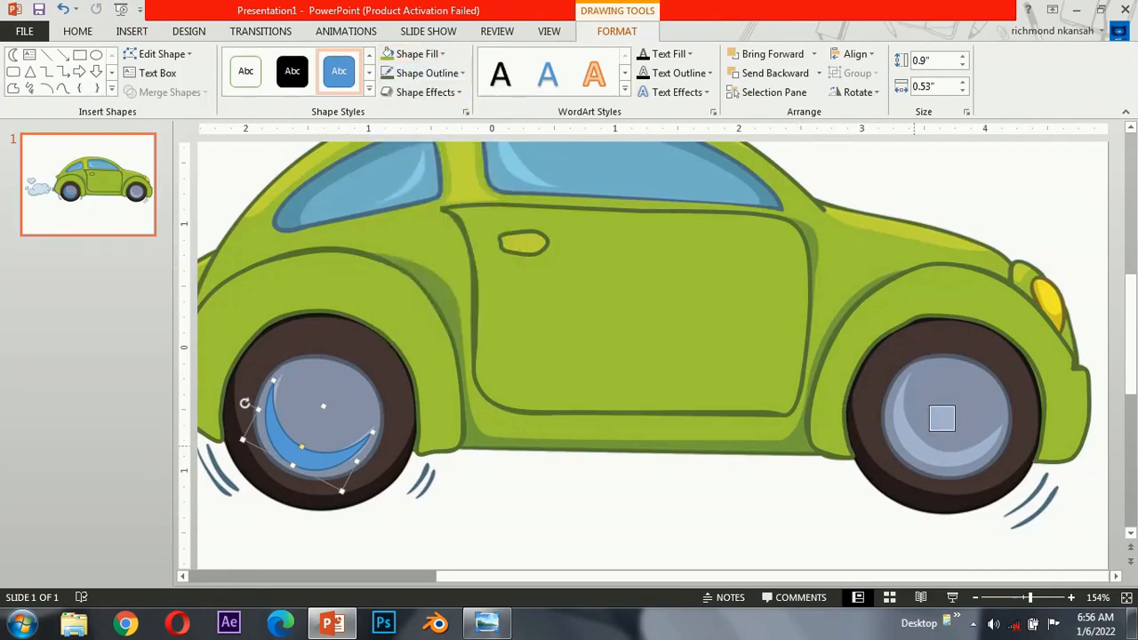
click(933, 418)
click(423, 73)
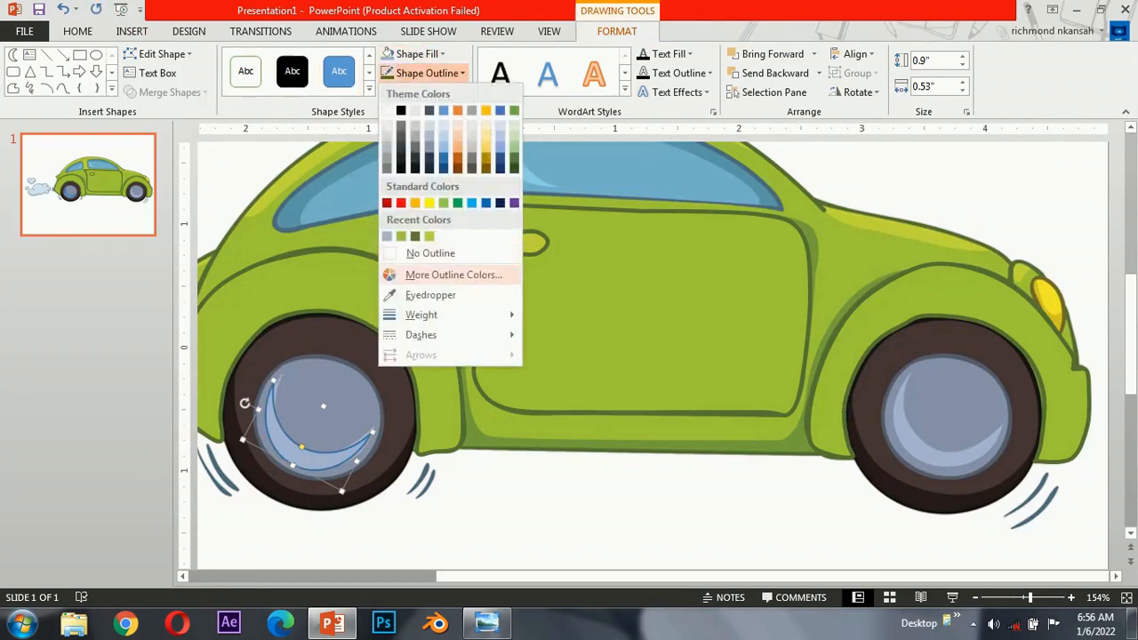
click(430, 253)
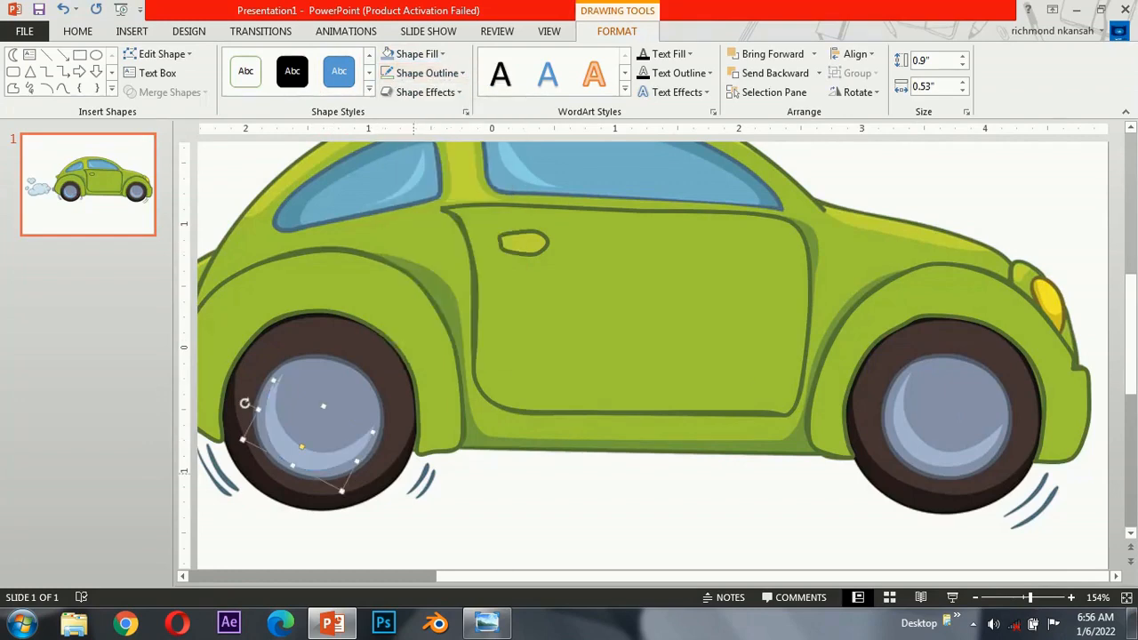
Draw a circle about 1.05" across and centre it over the rear wheel's hub
click(132, 32)
click(284, 76)
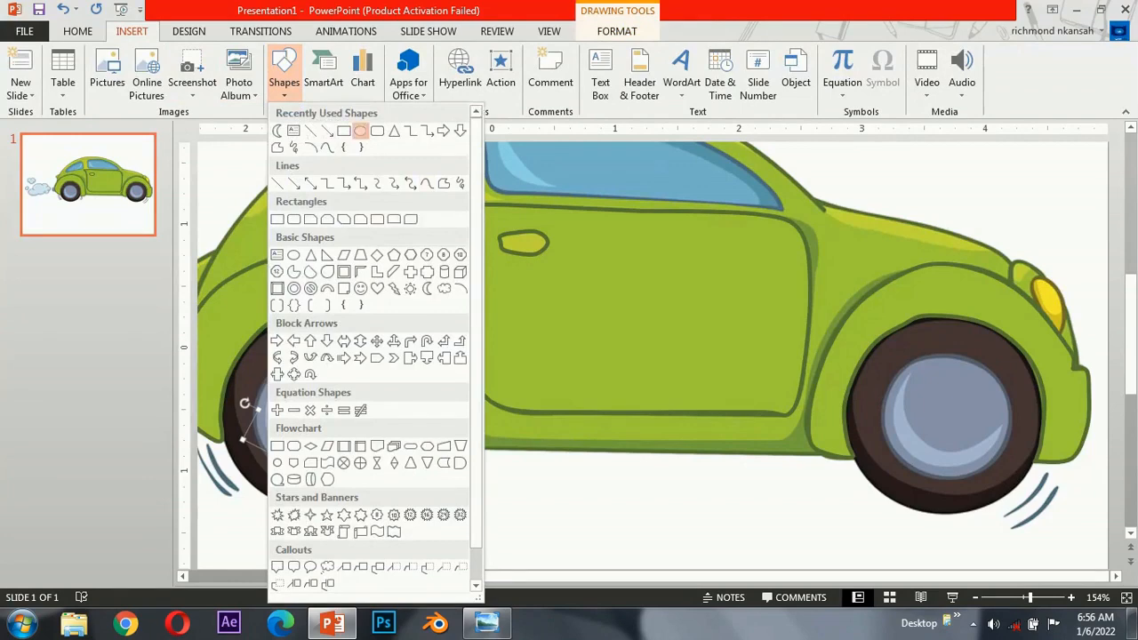
click(360, 131)
drag(256, 377, 387, 509)
drag(321, 442, 317, 415)
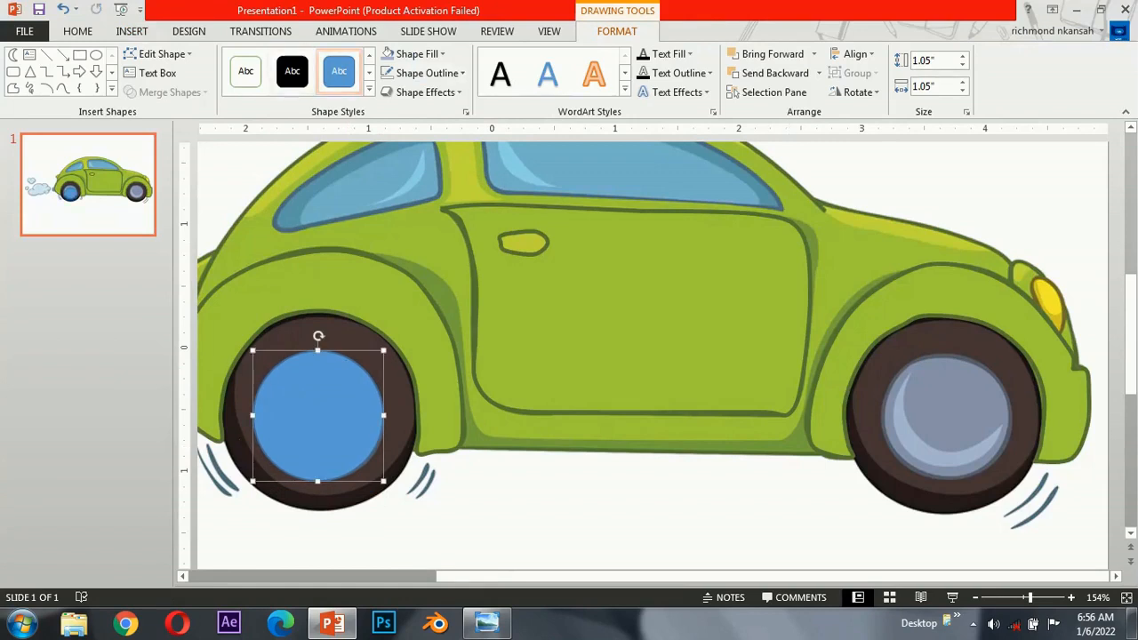
Fill the hub circle with the grey-blue sampled from the front wheel's hub and send it behind the moon highlight
click(412, 54)
click(430, 275)
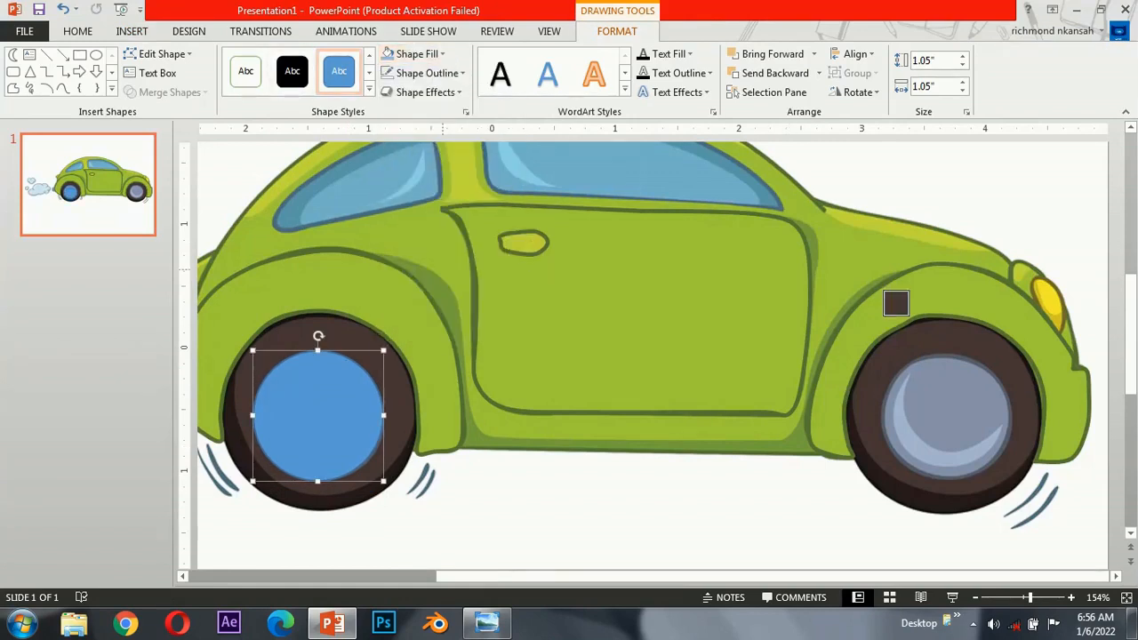
click(993, 360)
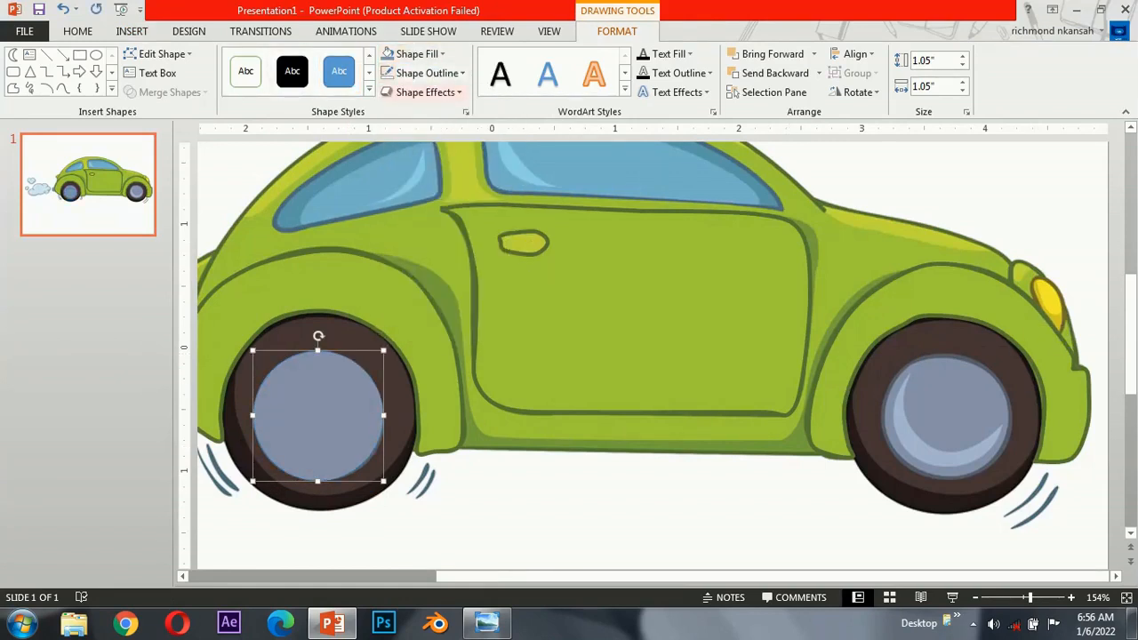
click(773, 73)
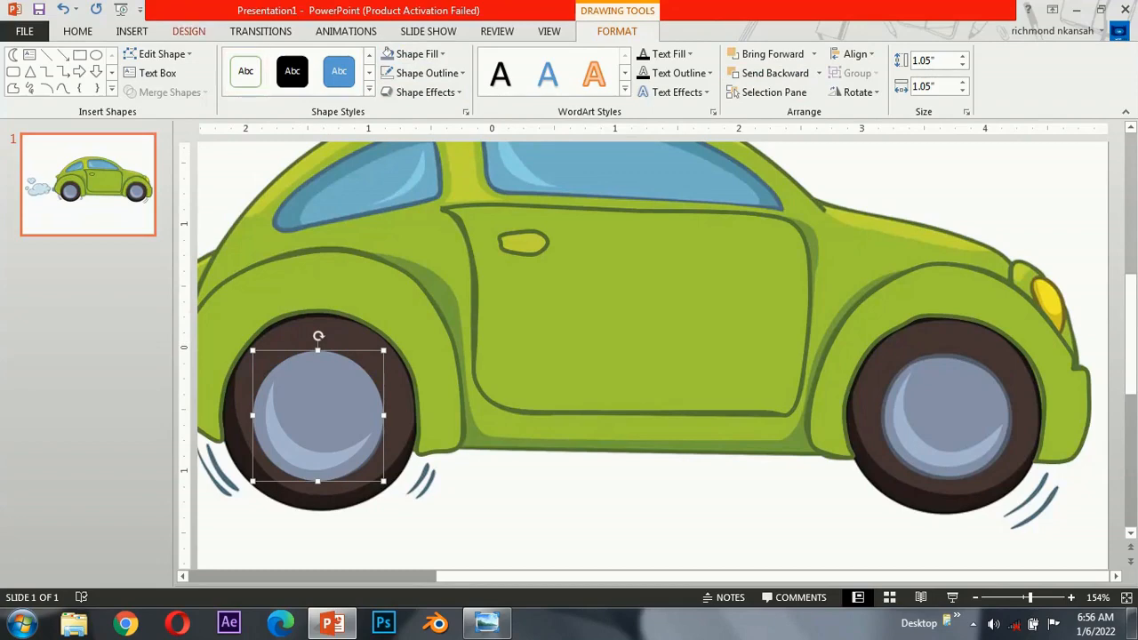
Draw a circle about 1.66" across and centre it over the rear tyre
click(132, 31)
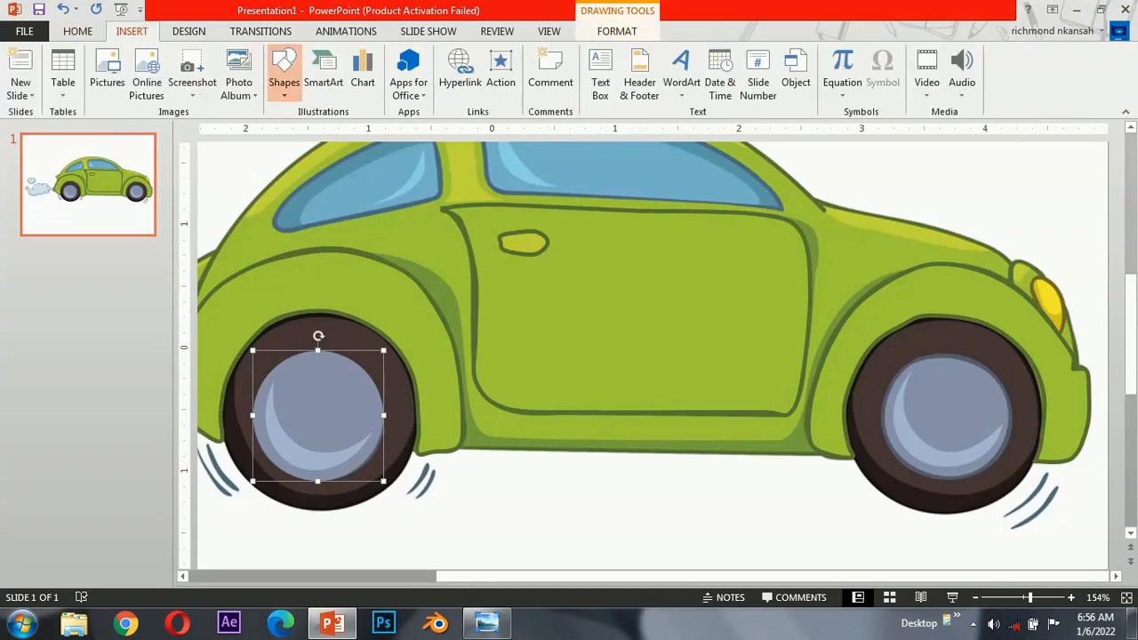
click(285, 71)
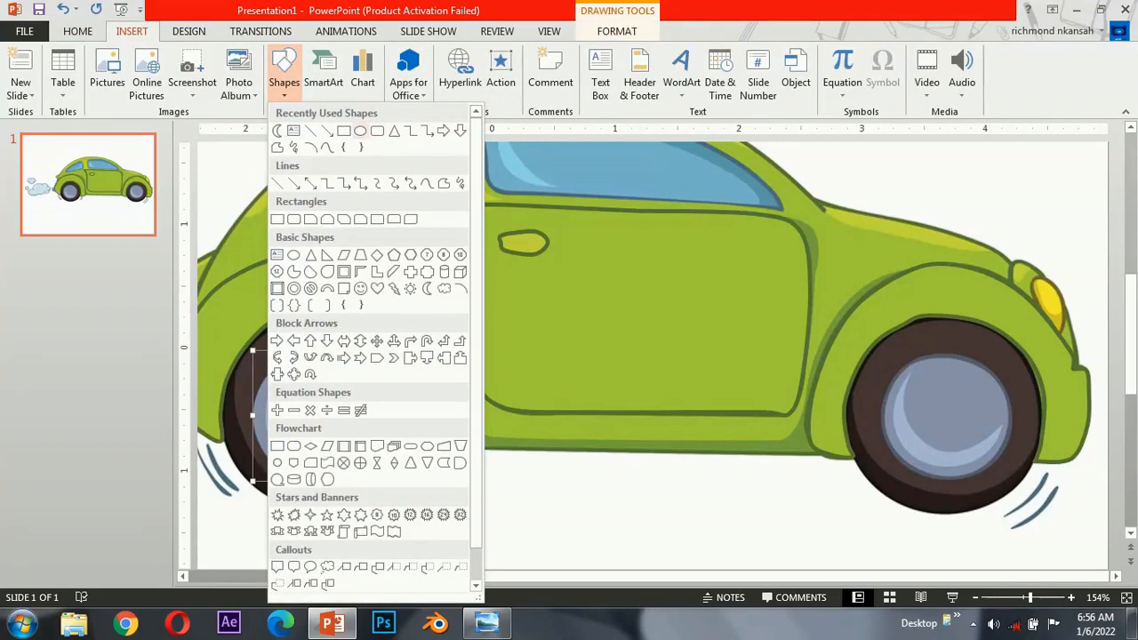
click(360, 131)
drag(236, 341, 442, 548)
drag(338, 445, 319, 410)
Fill the tyre circle with the dark brown sampled from the front tyre and send it behind the hub and moon shapes
click(418, 54)
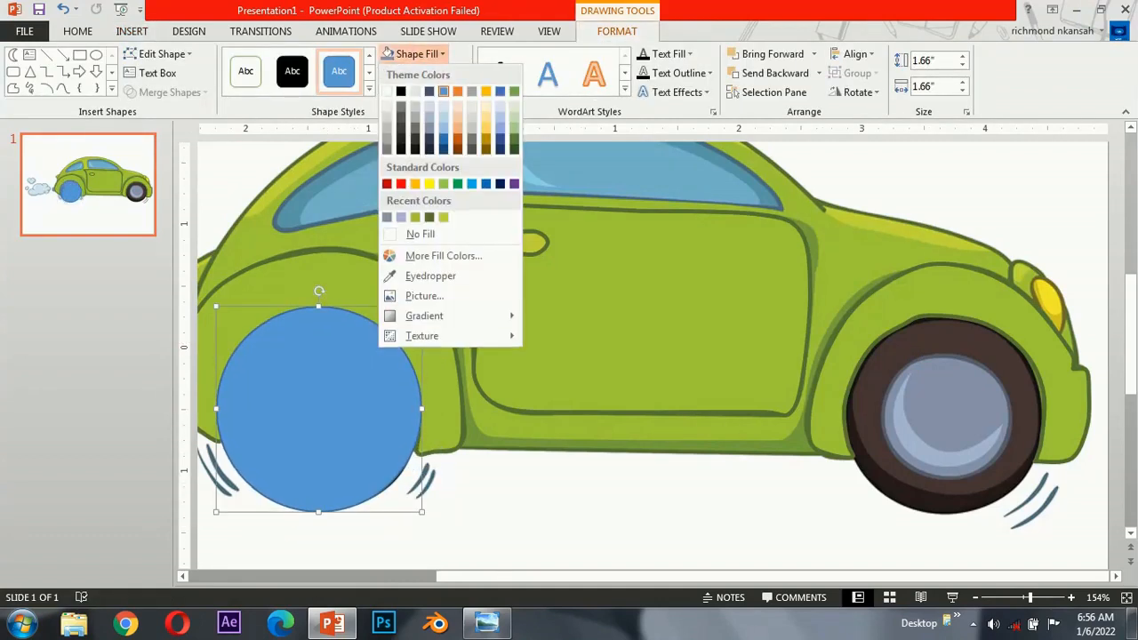
click(422, 274)
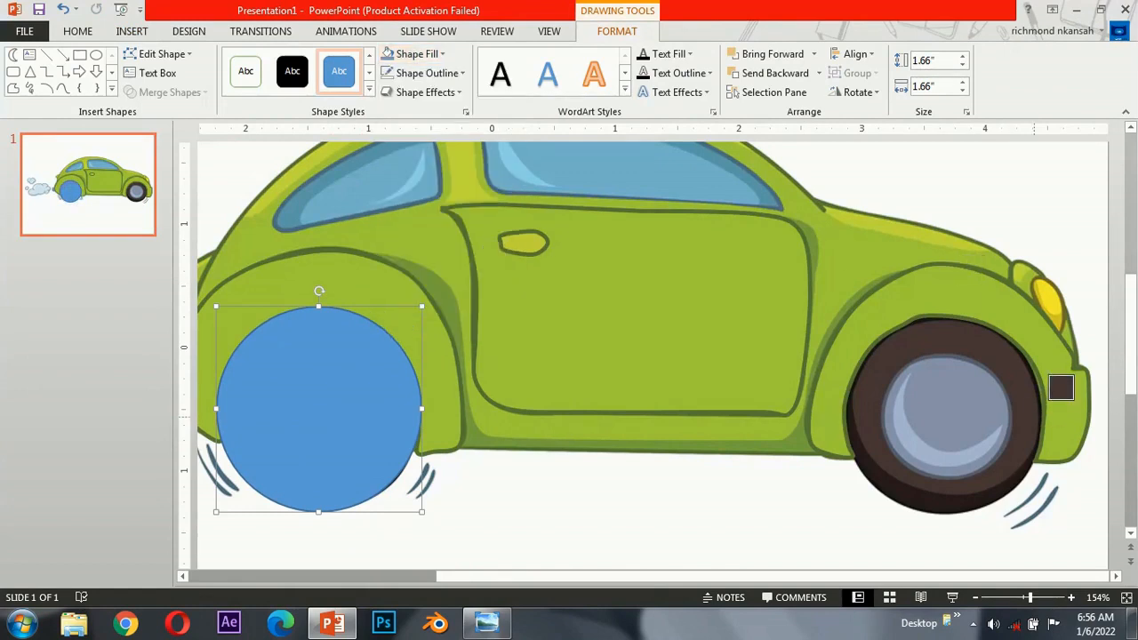
click(1035, 404)
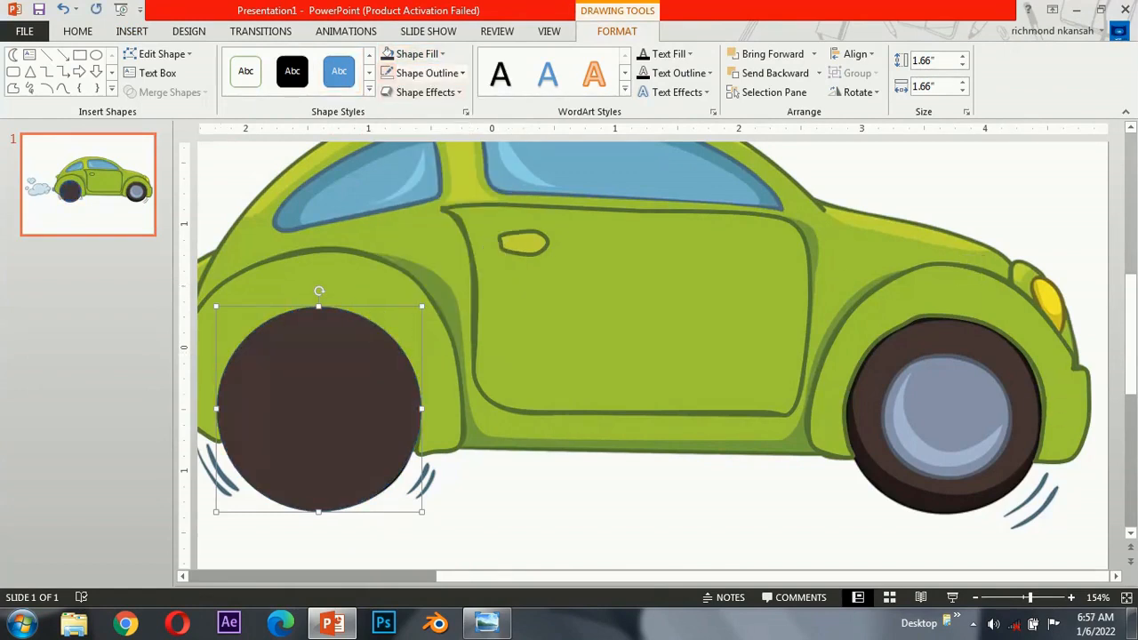
click(773, 72)
click(773, 73)
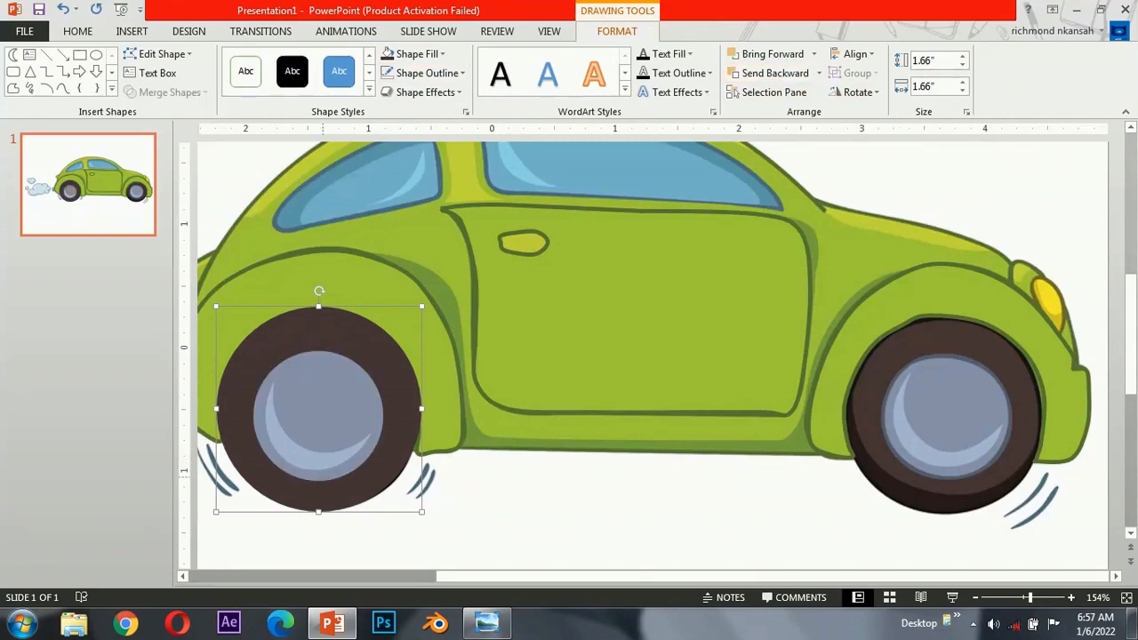
Duplicate the rear wheel's tyre, hub and moon shapes together and place the copy over the front wheel
shift+click(318, 415)
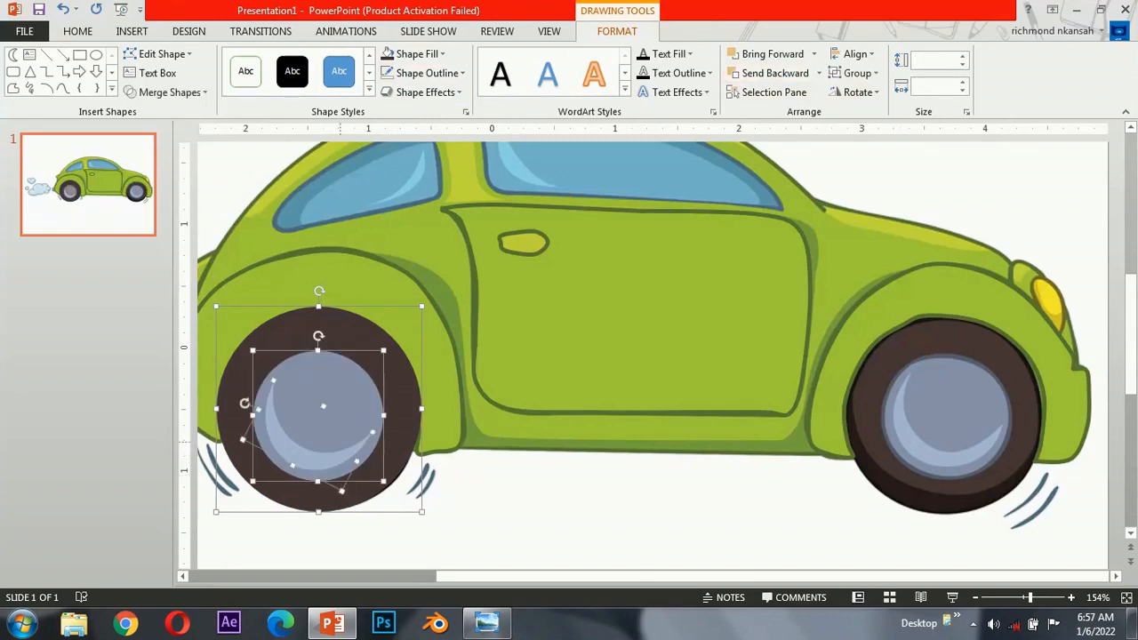
key(ctrl+d)
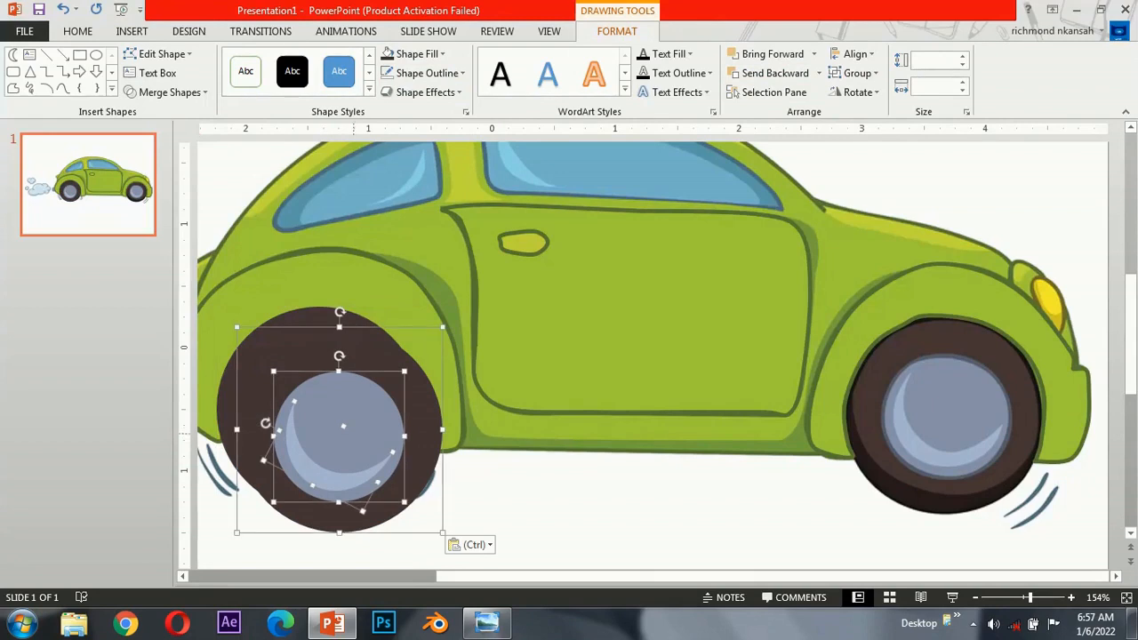
drag(340, 429, 956, 418)
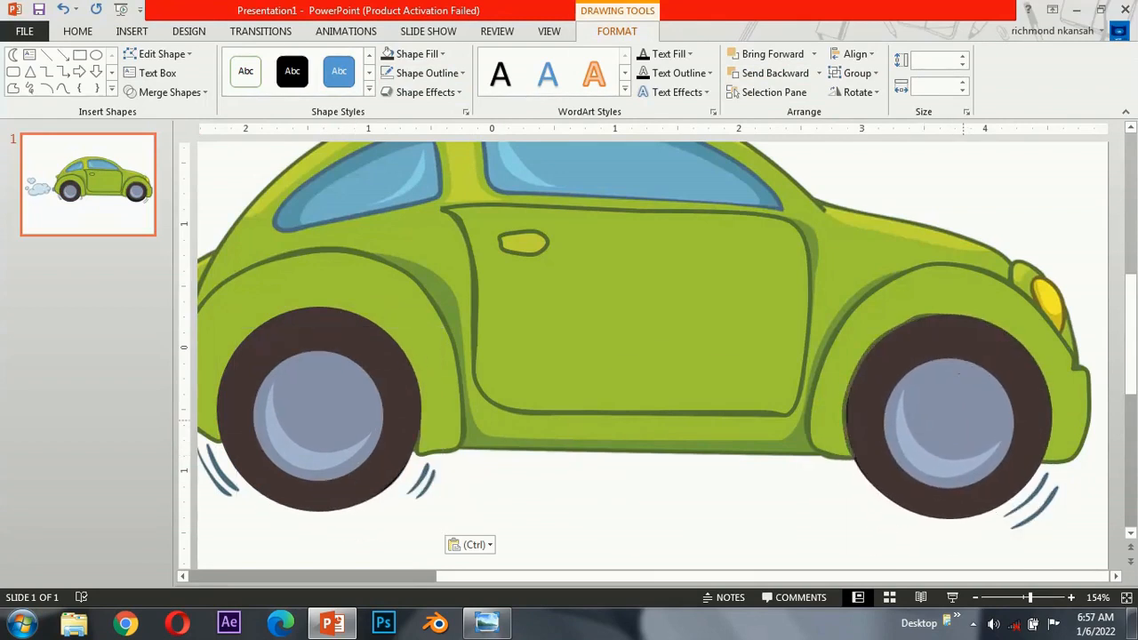
click(946, 413)
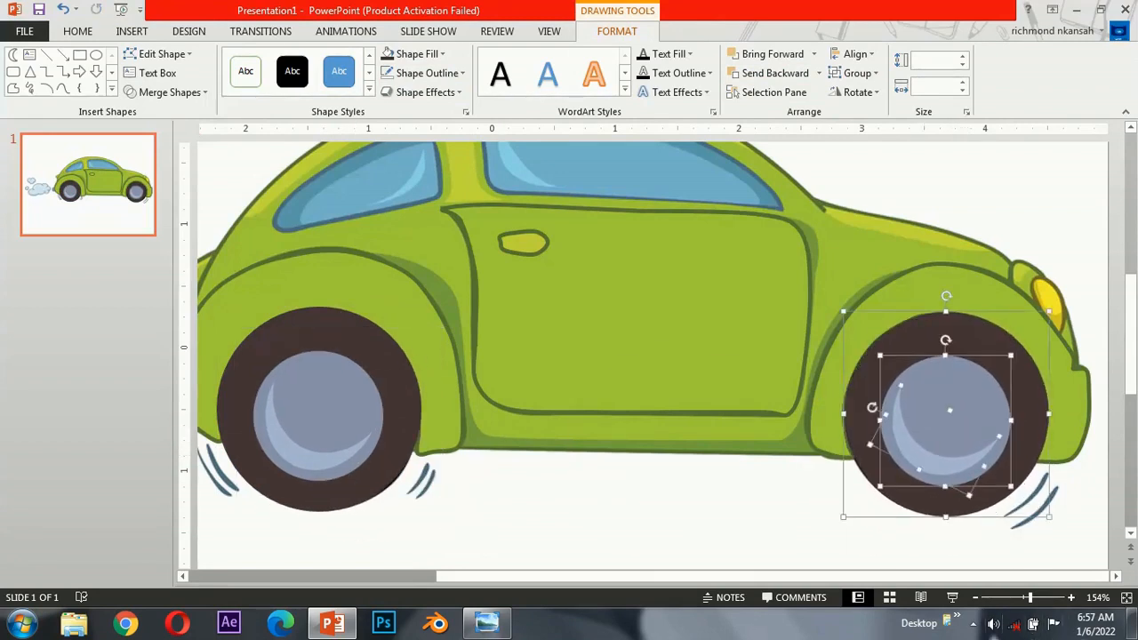
Trace the car's yellow headlight with the Curve tool as a closed shape about 0.26" wide and 0.46" high
scroll(649, 356, down, 7)
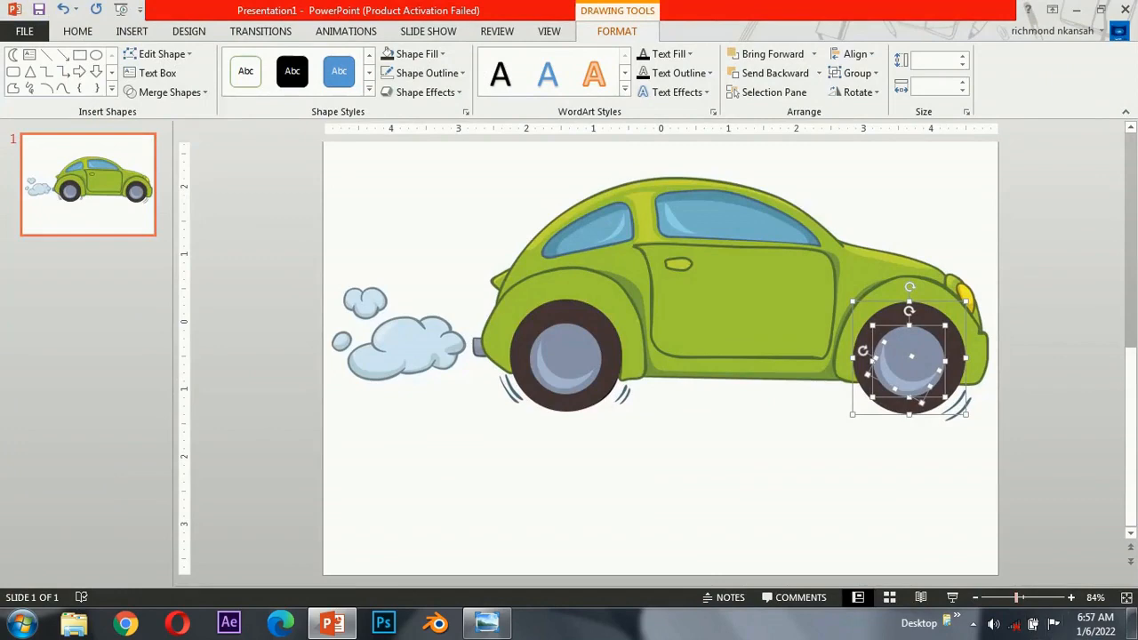
scroll(909, 355, up, 17)
scroll(647, 356, up, 2)
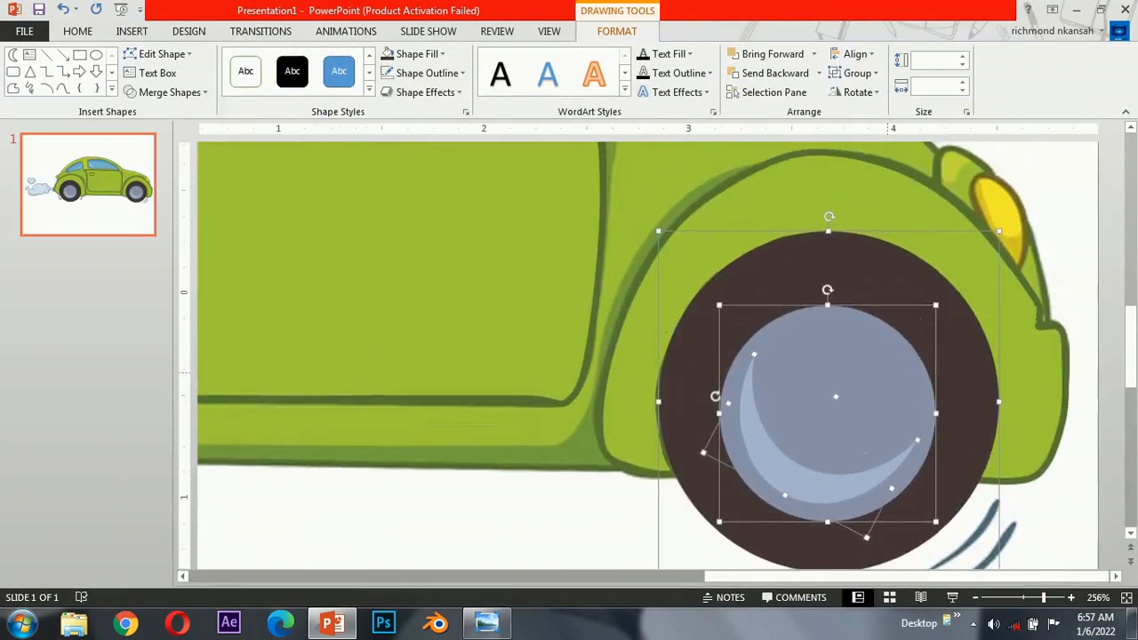
click(132, 32)
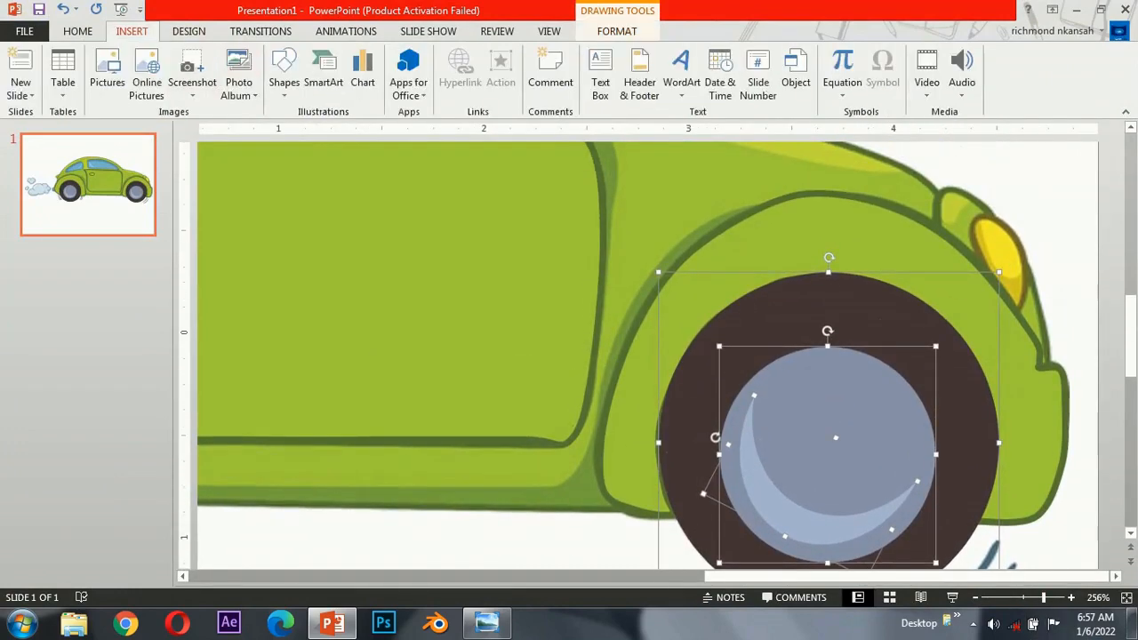
click(283, 71)
click(426, 183)
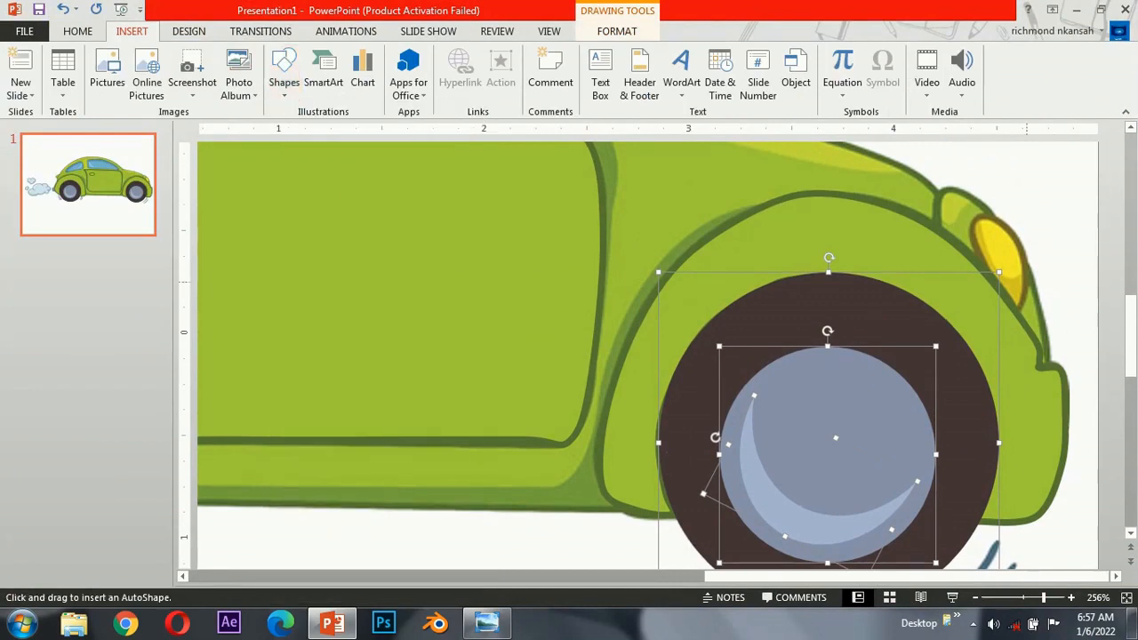
key(Escape)
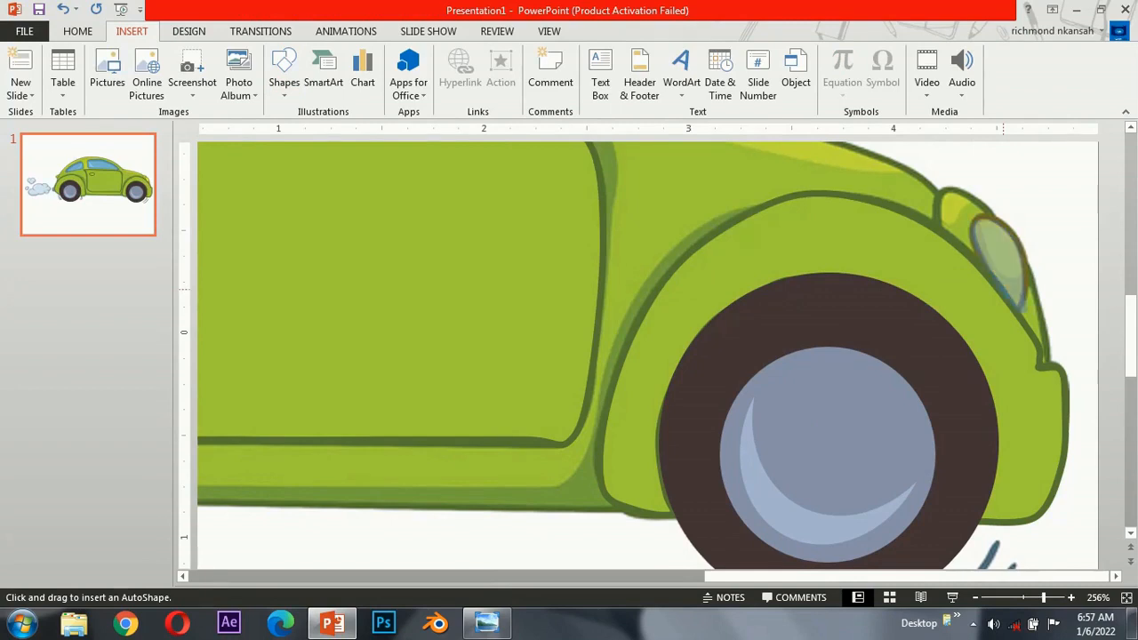
drag(975, 222, 1025, 307)
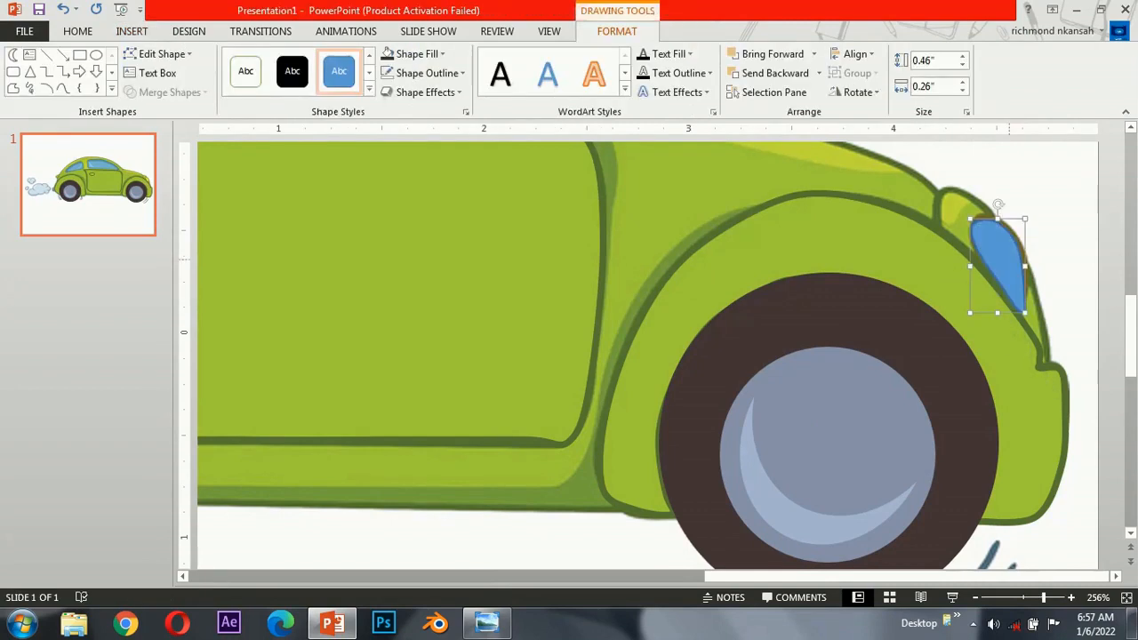
Move the headlight shape aside from the reference and fill it with the yellow sampled from the pictured headlight
drag(997, 257, 1037, 243)
click(418, 54)
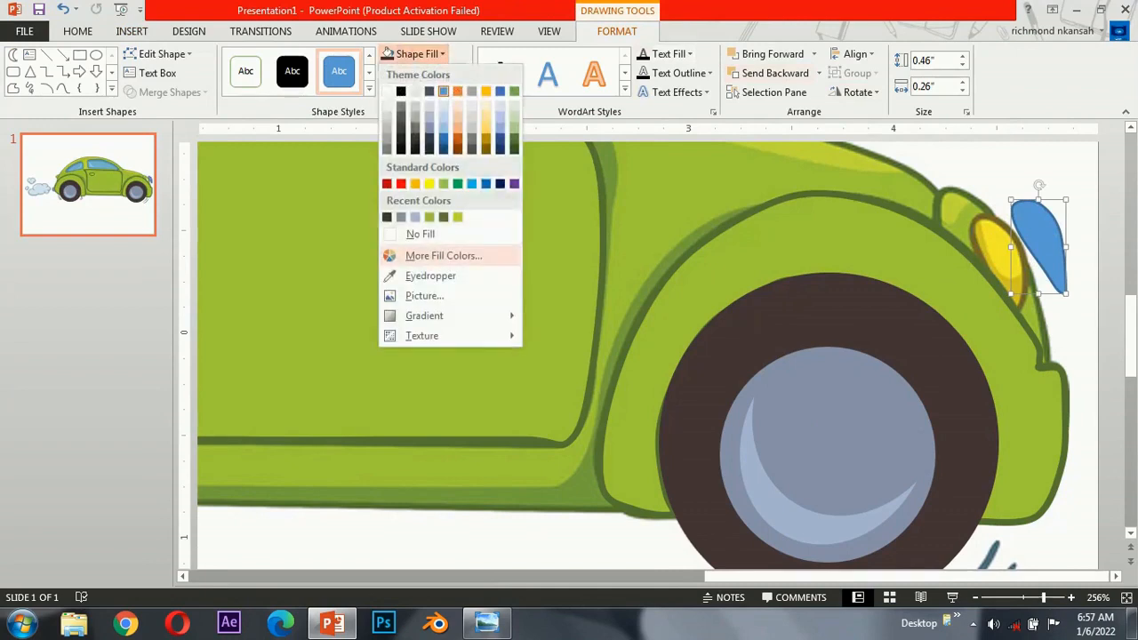
click(430, 276)
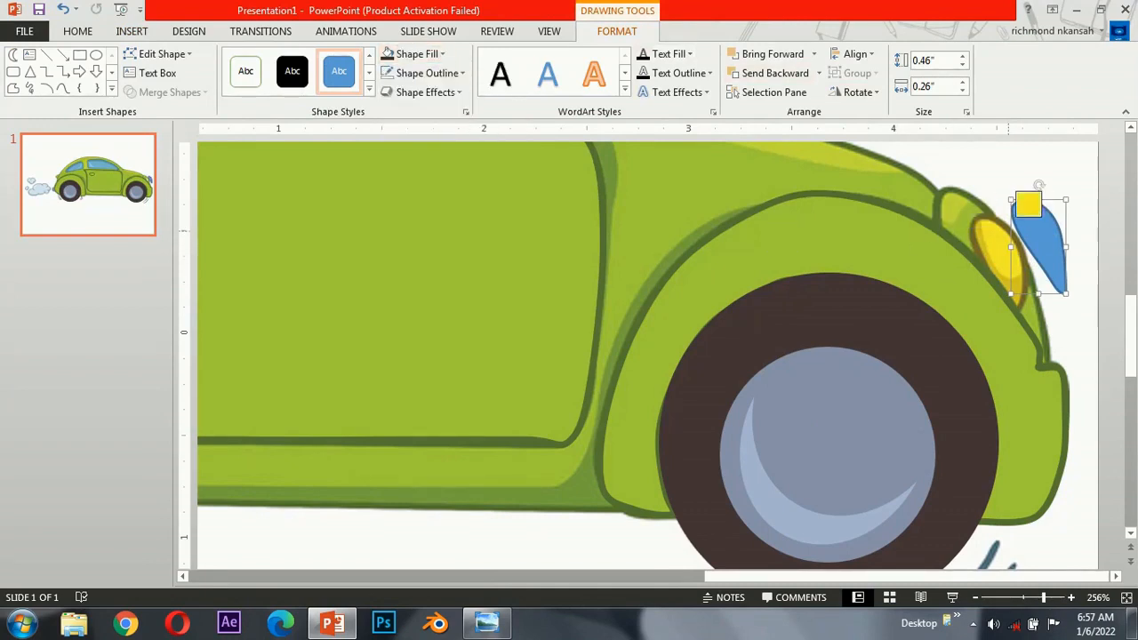
click(1013, 214)
Give the headlight shape a 1½ pt outline in the brown sampled from the pictured headlight's edge and set it back over the headlight
click(426, 73)
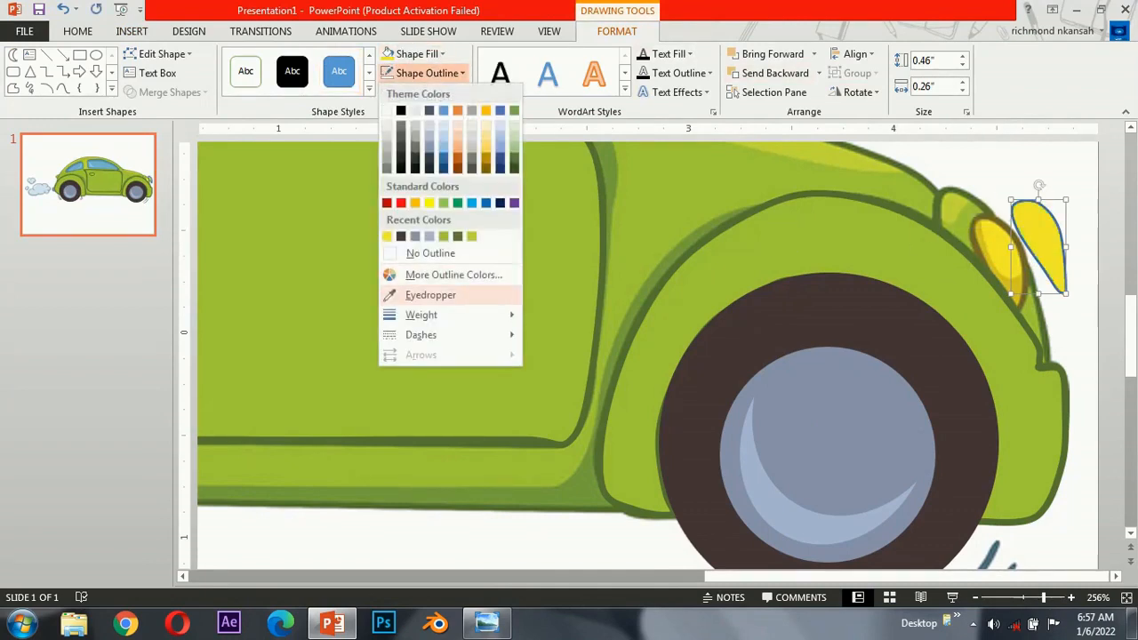
click(430, 295)
click(992, 222)
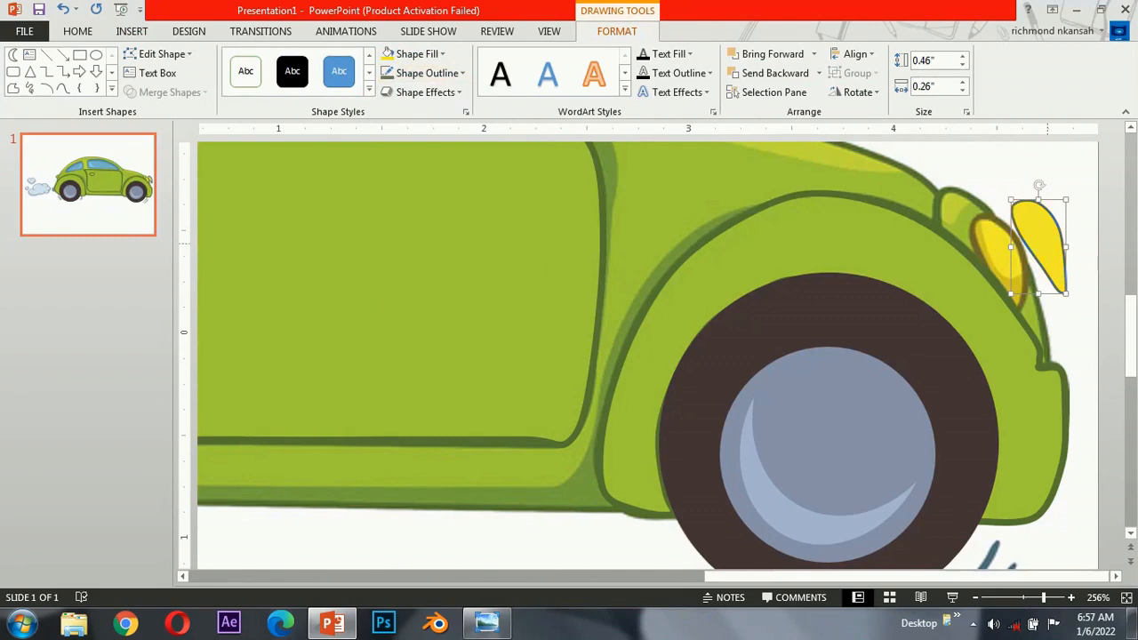
click(426, 73)
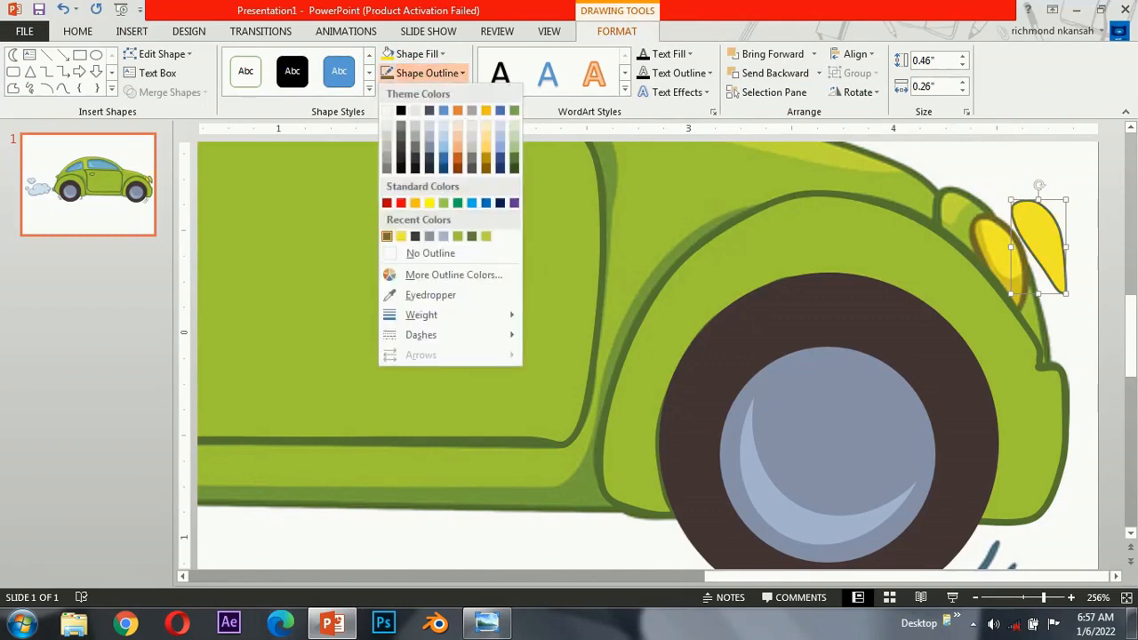
mouse_move(421, 315)
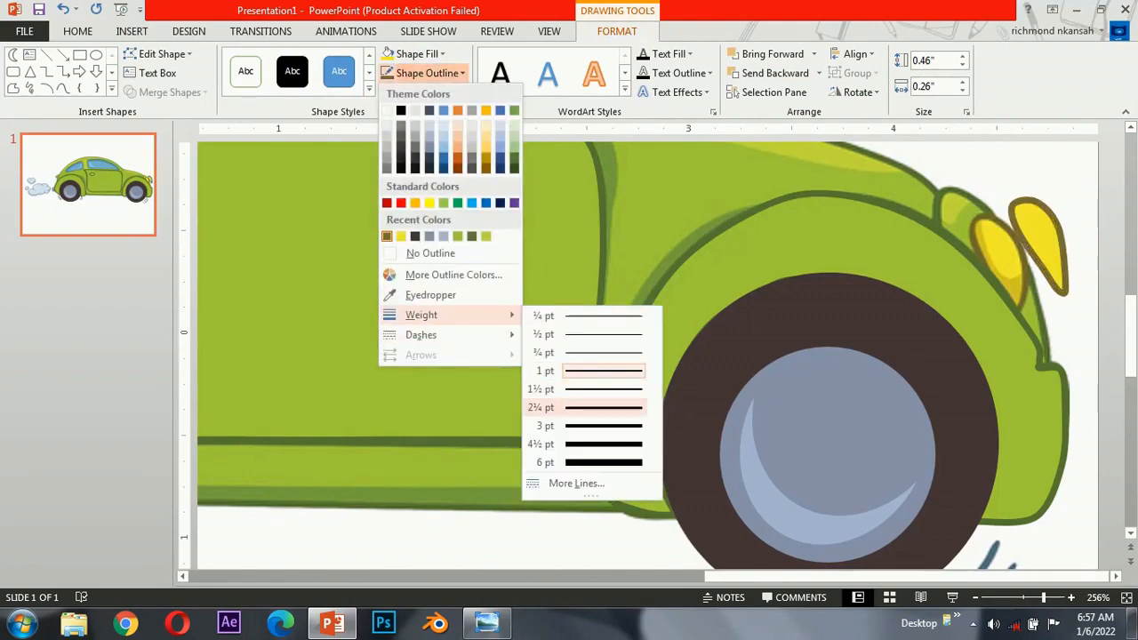
click(543, 389)
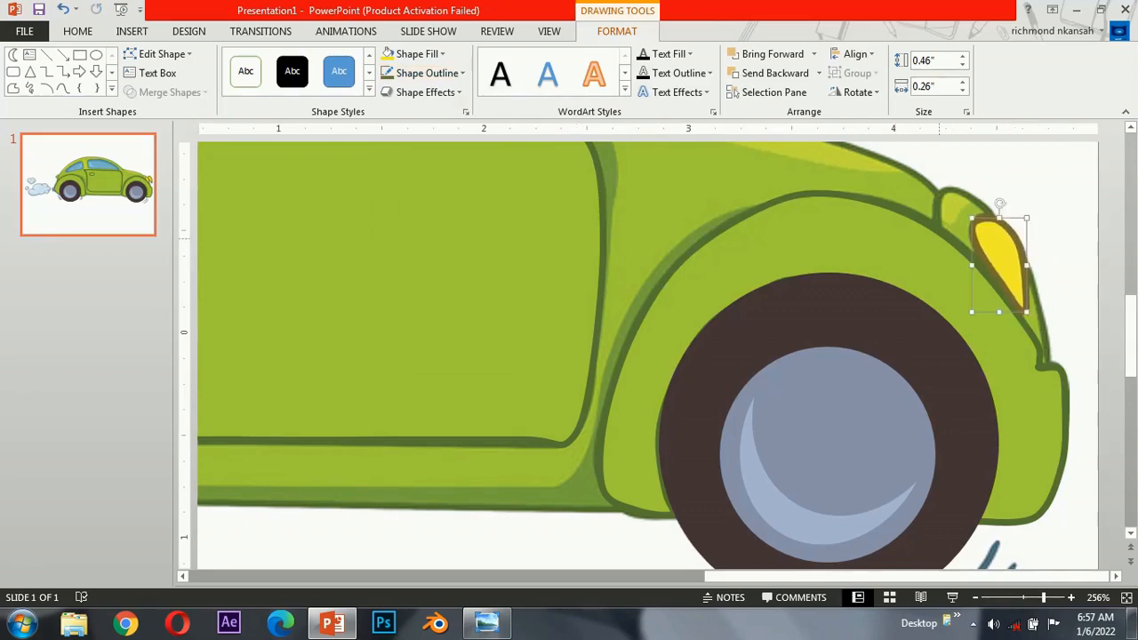
Trace the green housing around the headlight with the Curve tool as a closed shape about 0.57" wide and 0.9" high
click(132, 31)
click(284, 71)
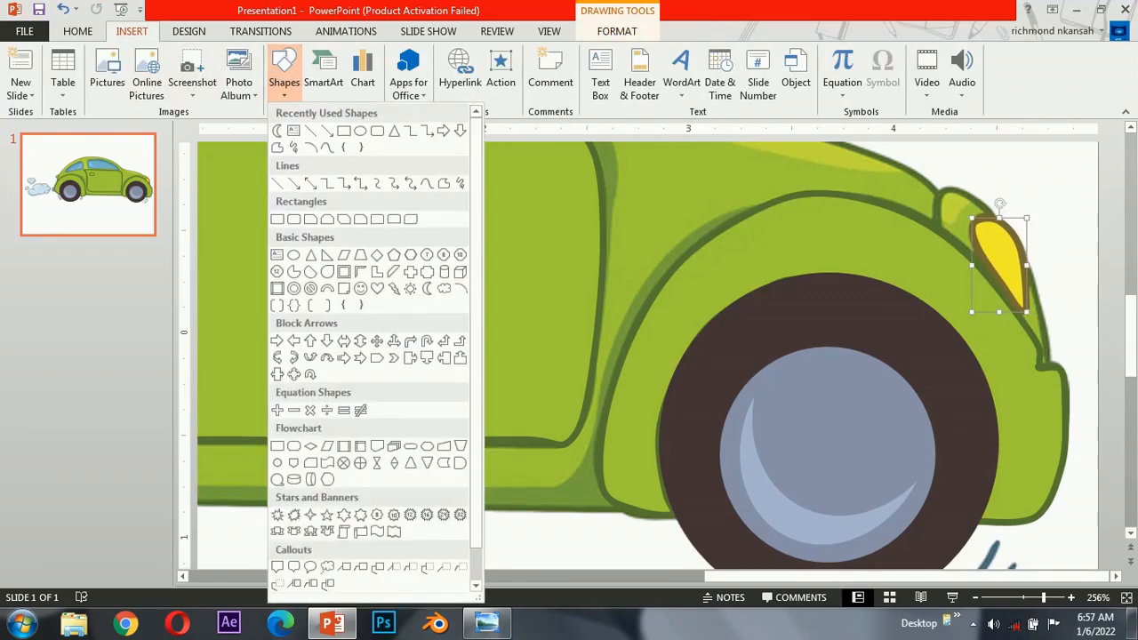
click(444, 183)
drag(929, 220, 943, 227)
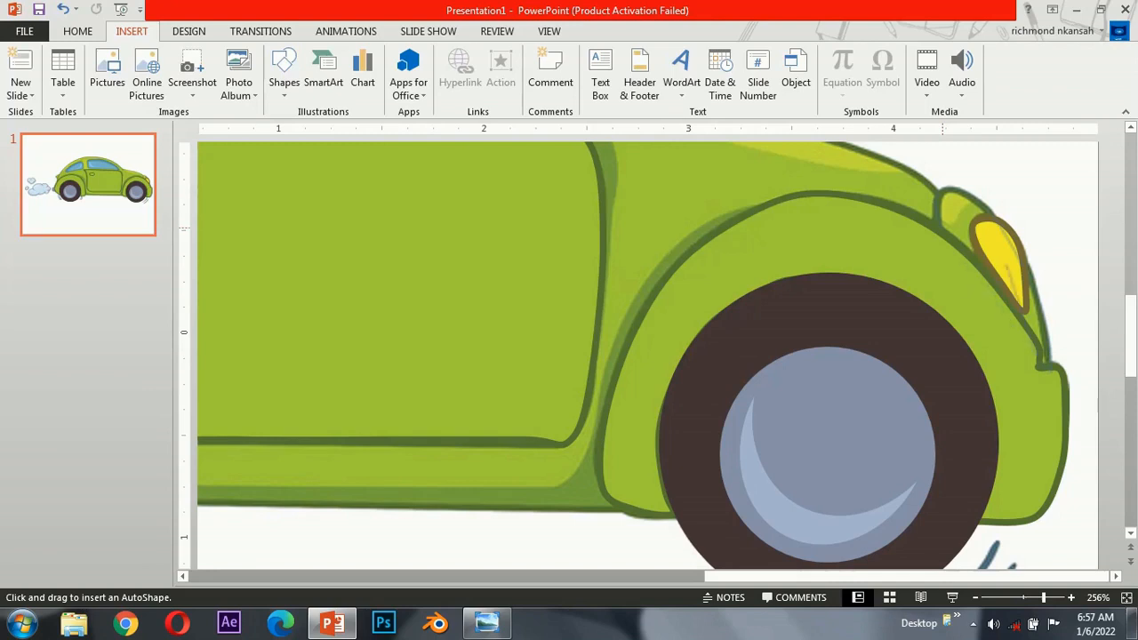
click(1032, 353)
click(938, 190)
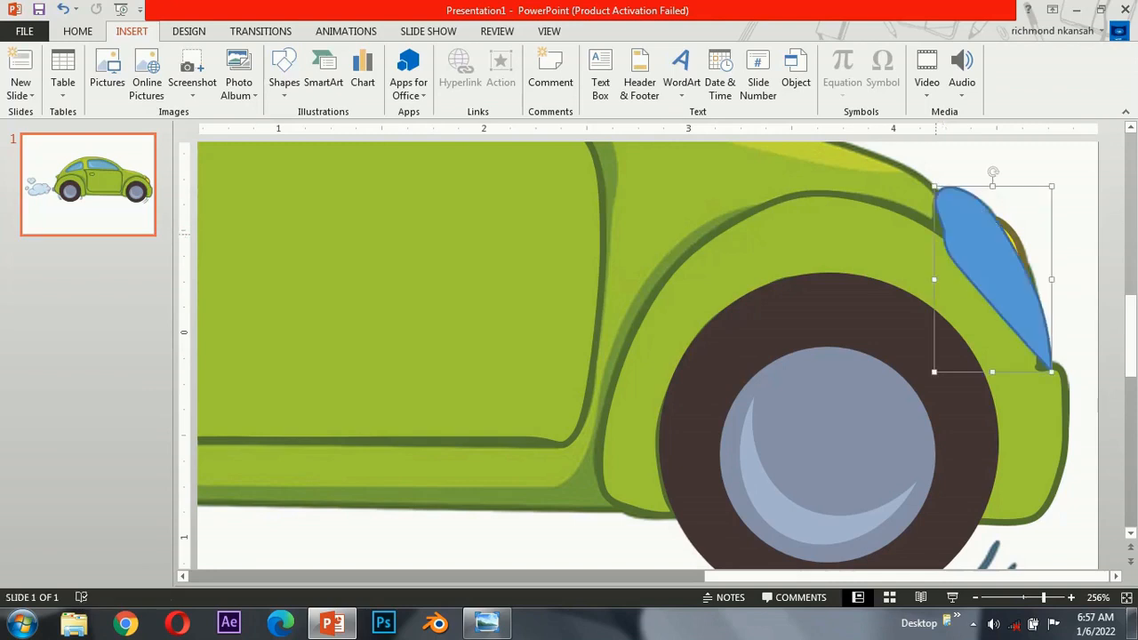
Copy the door shape's green fill and dark outline onto the headlight housing shape with Format Painter
click(578, 435)
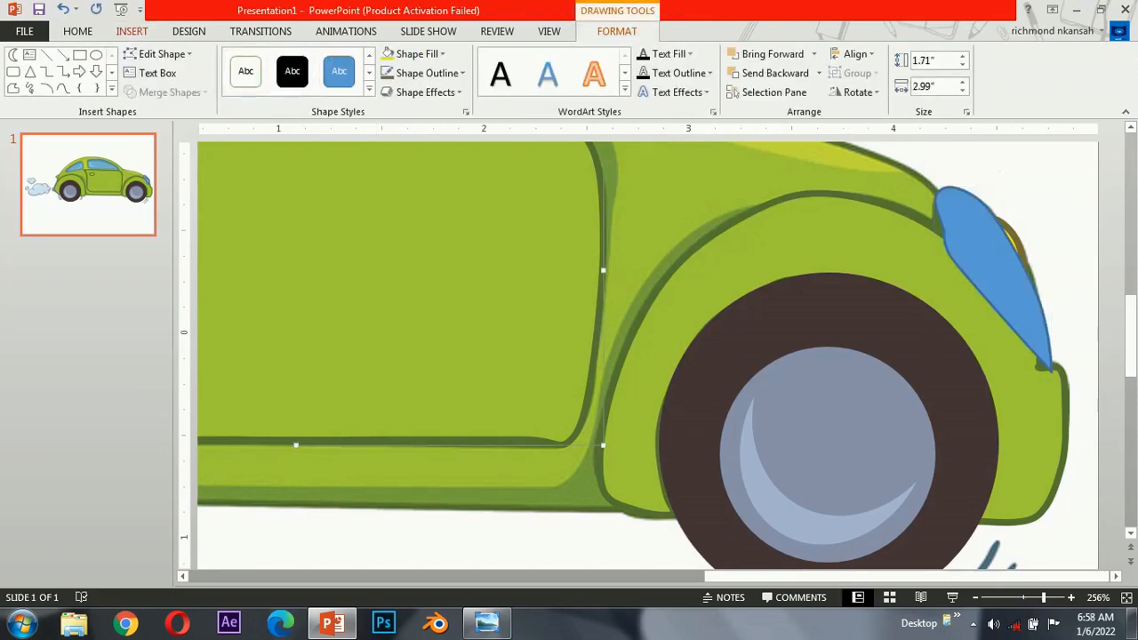
click(77, 31)
click(83, 92)
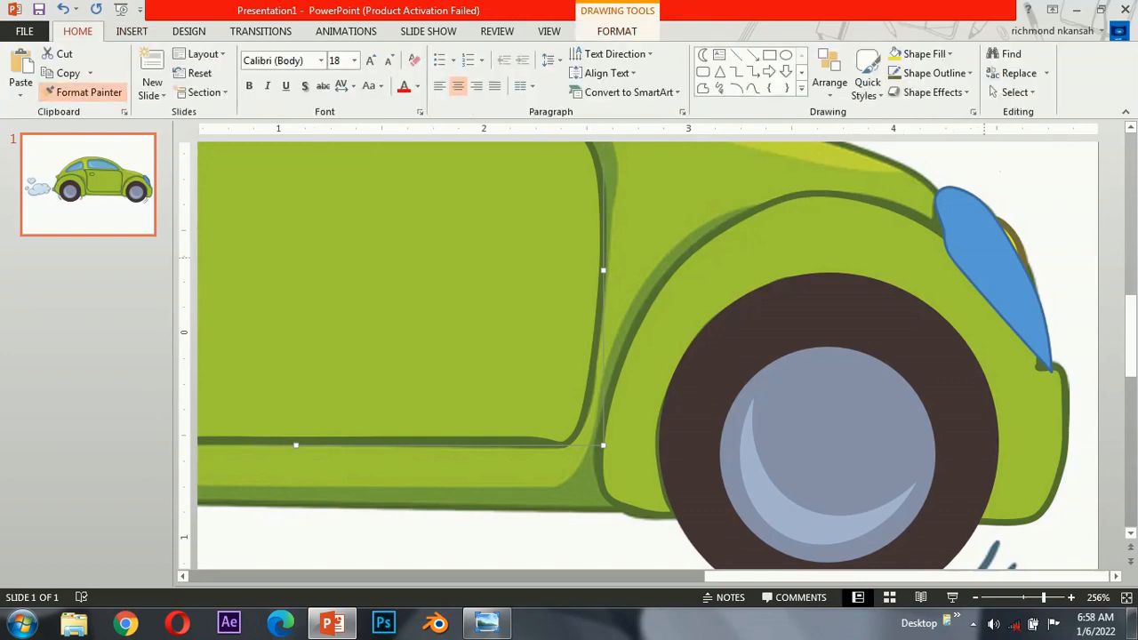
click(988, 258)
Send the headlight housing shape backward until it lies behind the yellow headlight and the front fender
click(617, 31)
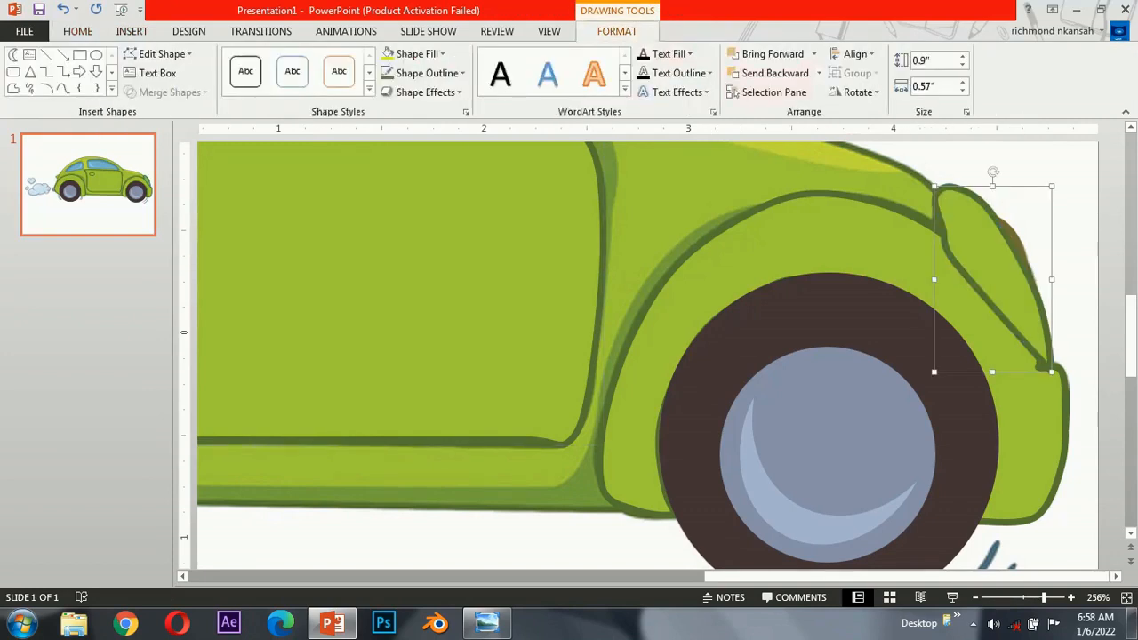
click(770, 73)
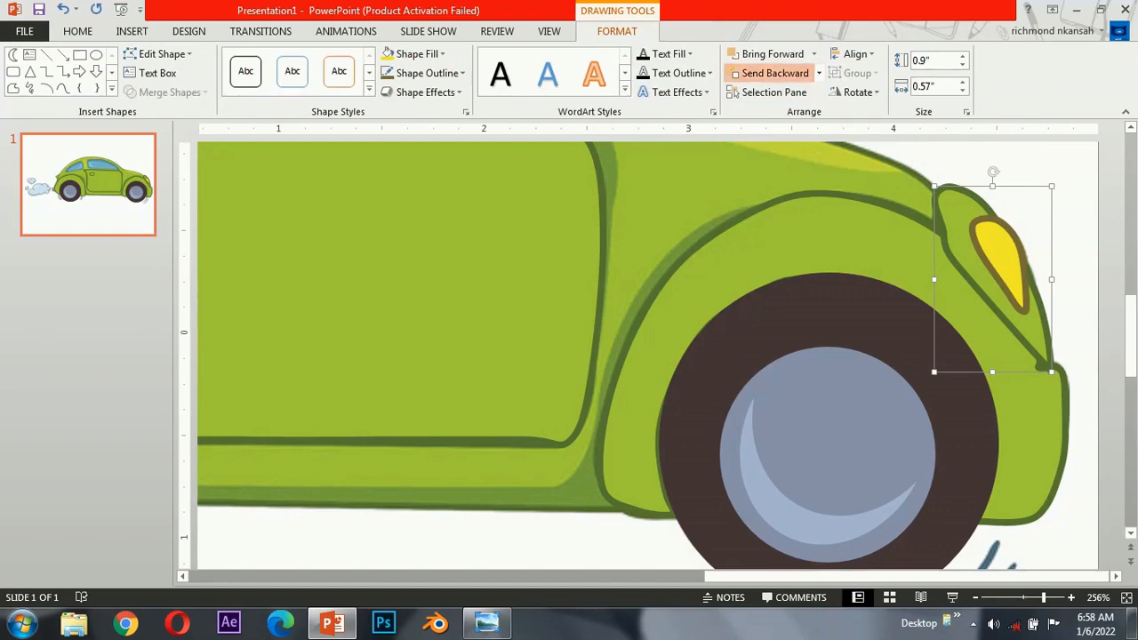
click(770, 73)
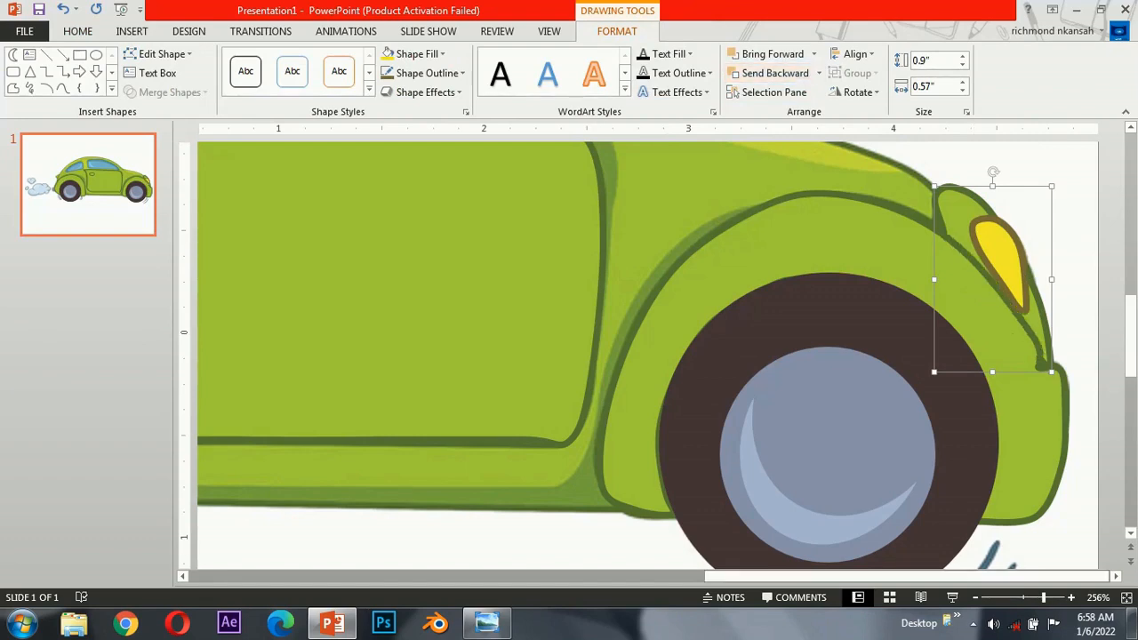
Trace the small yellow-green part projecting from the car's rear with the Curve tool, about 0.27" wide and 0.35" high
click(1126, 596)
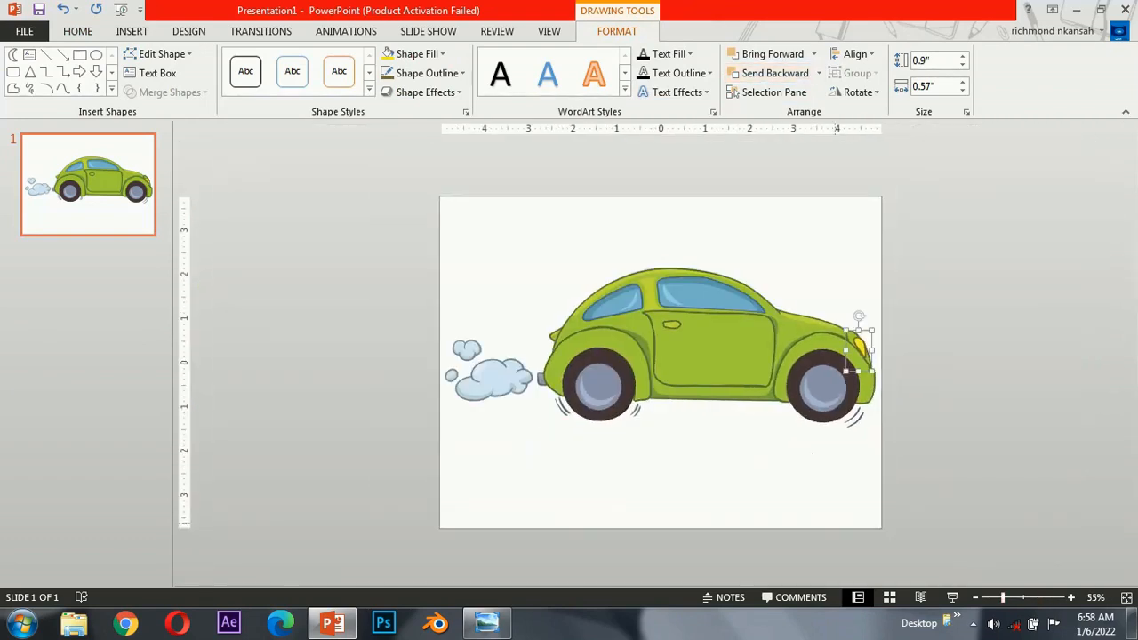
drag(1003, 598, 1034, 598)
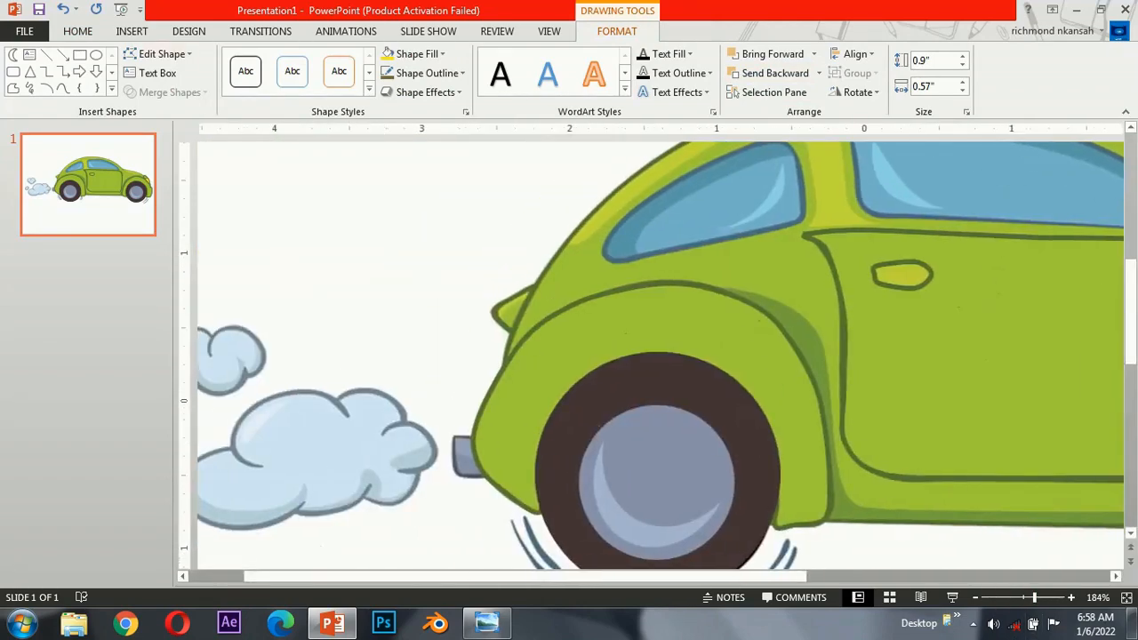
click(132, 31)
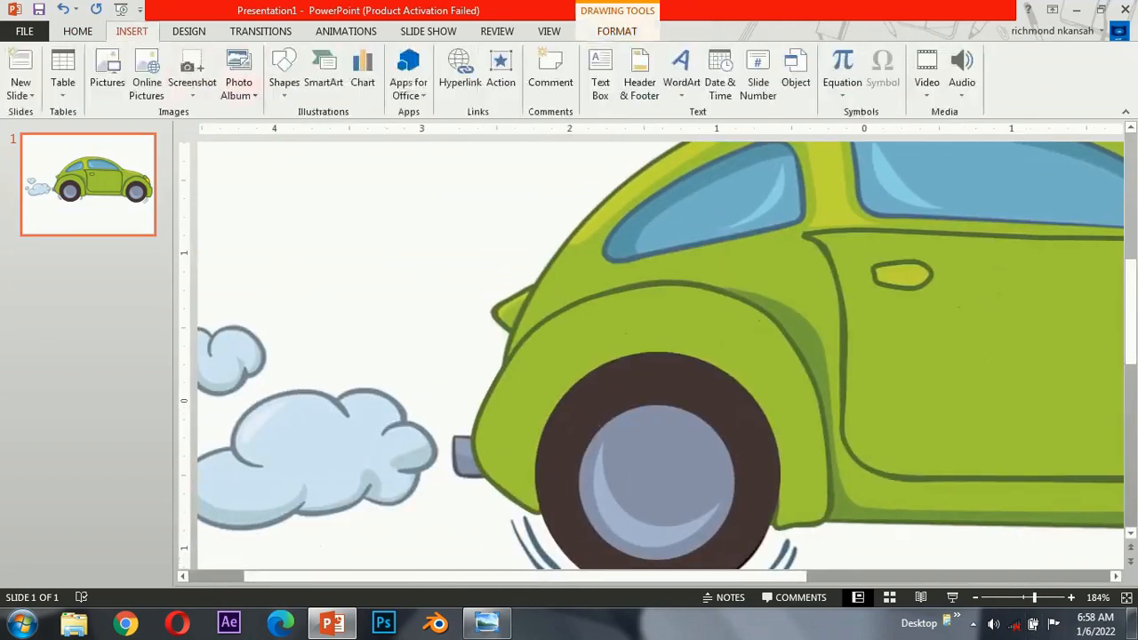
click(285, 71)
click(426, 182)
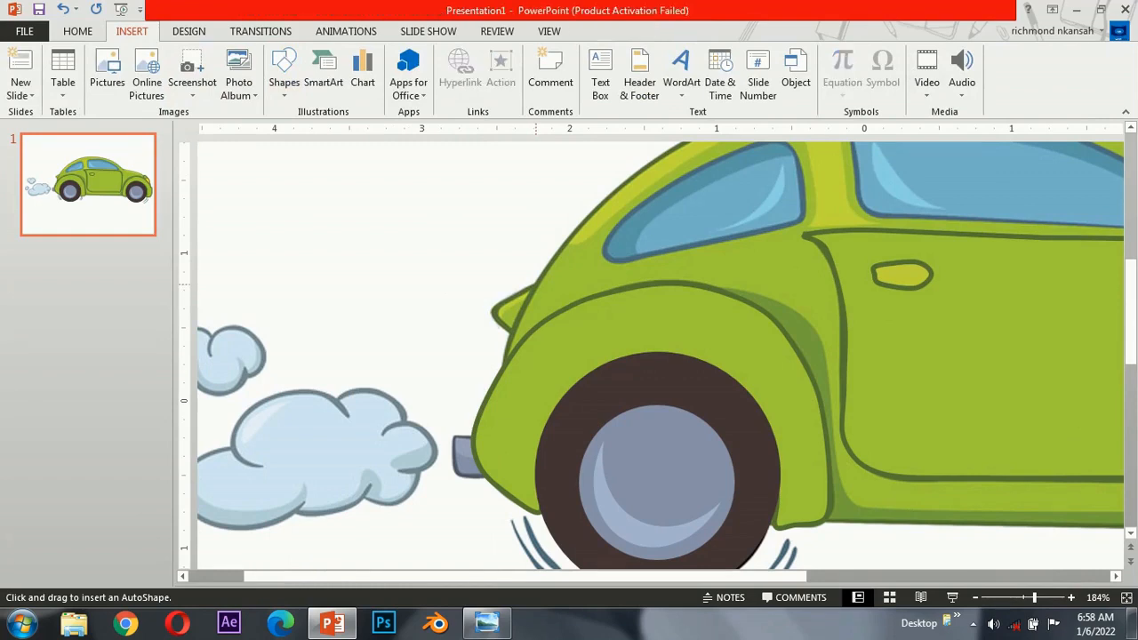
drag(535, 285, 534, 291)
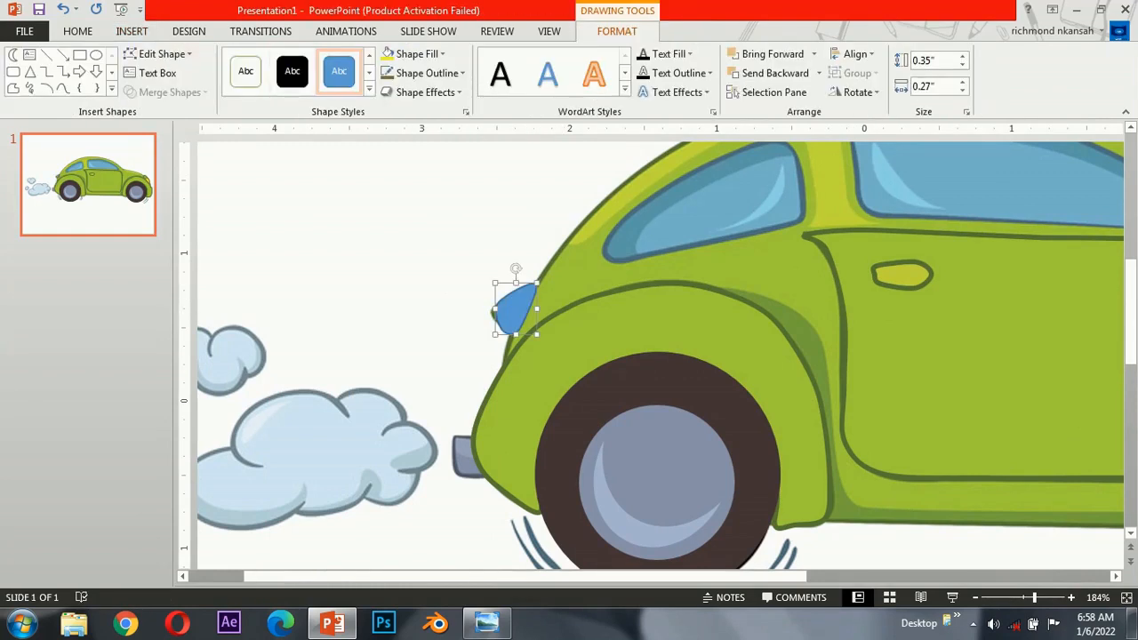
Copy the door handle's formatting onto the small projecting rear shape and send that shape backward
click(77, 32)
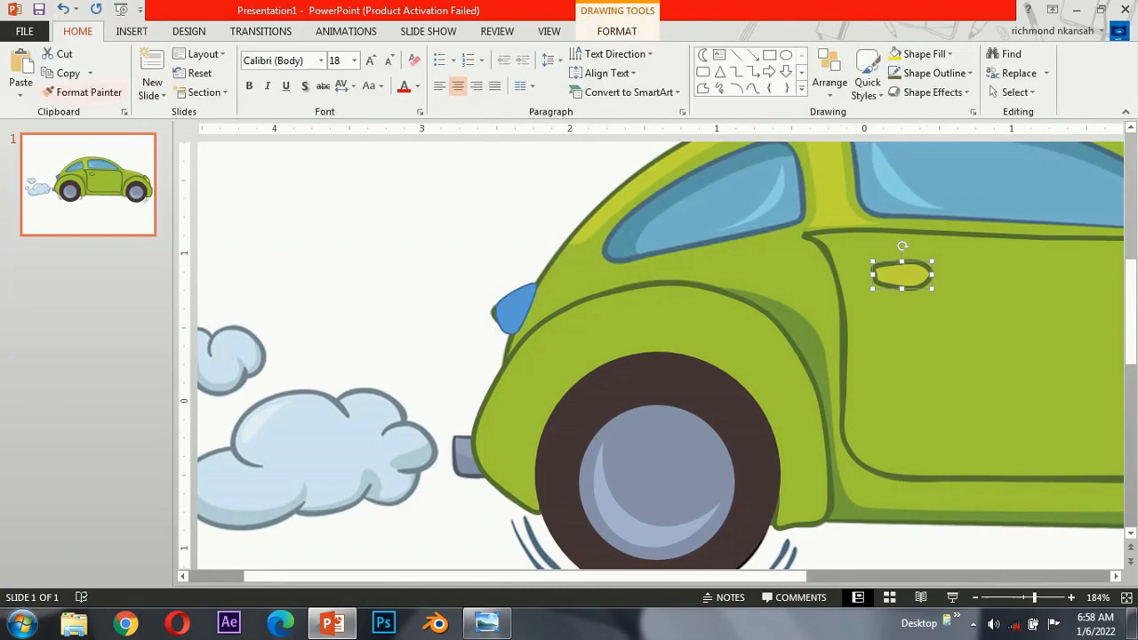
click(83, 92)
click(512, 306)
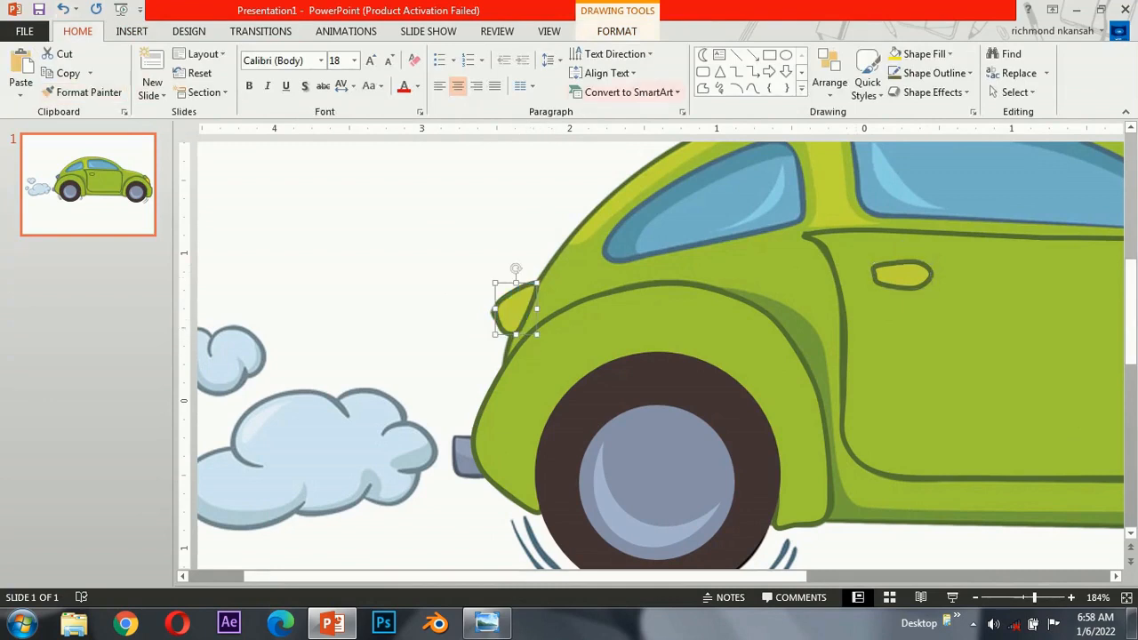
click(617, 32)
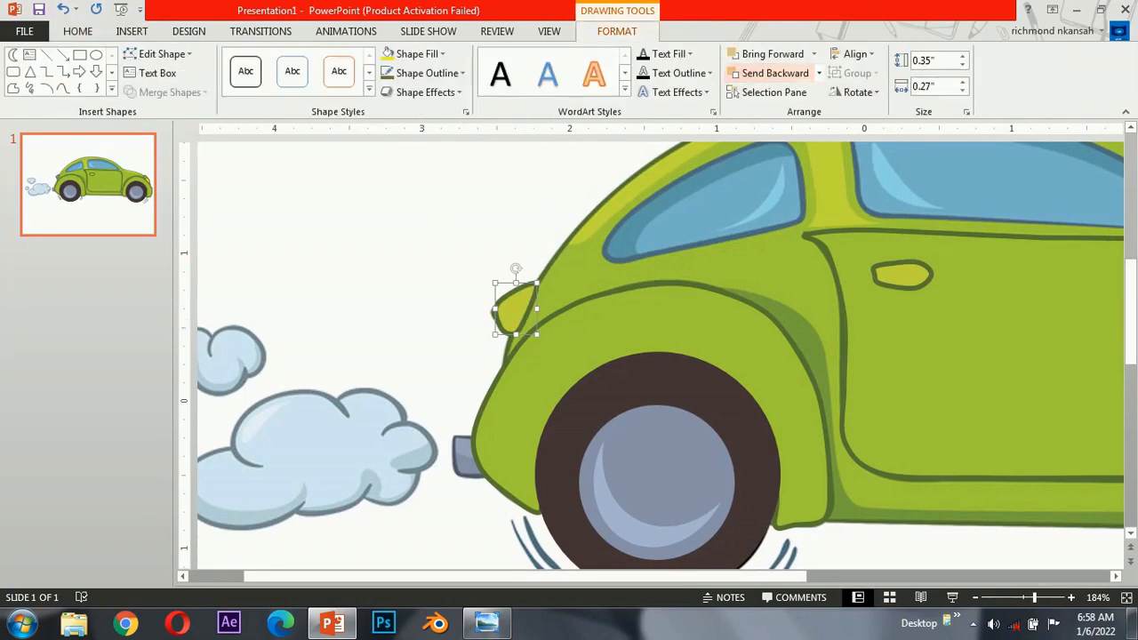
click(774, 74)
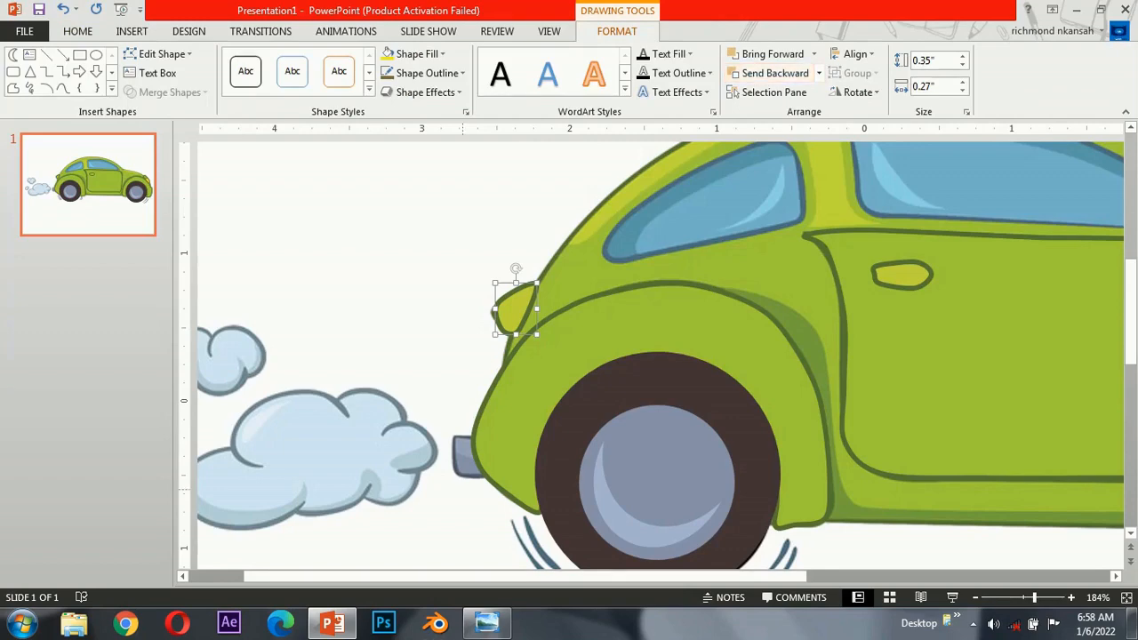
Trace the exhaust pipe behind the rear fender with the Curve tool as a closed shape about 0.25" wide and 0.29" high
click(132, 31)
click(284, 71)
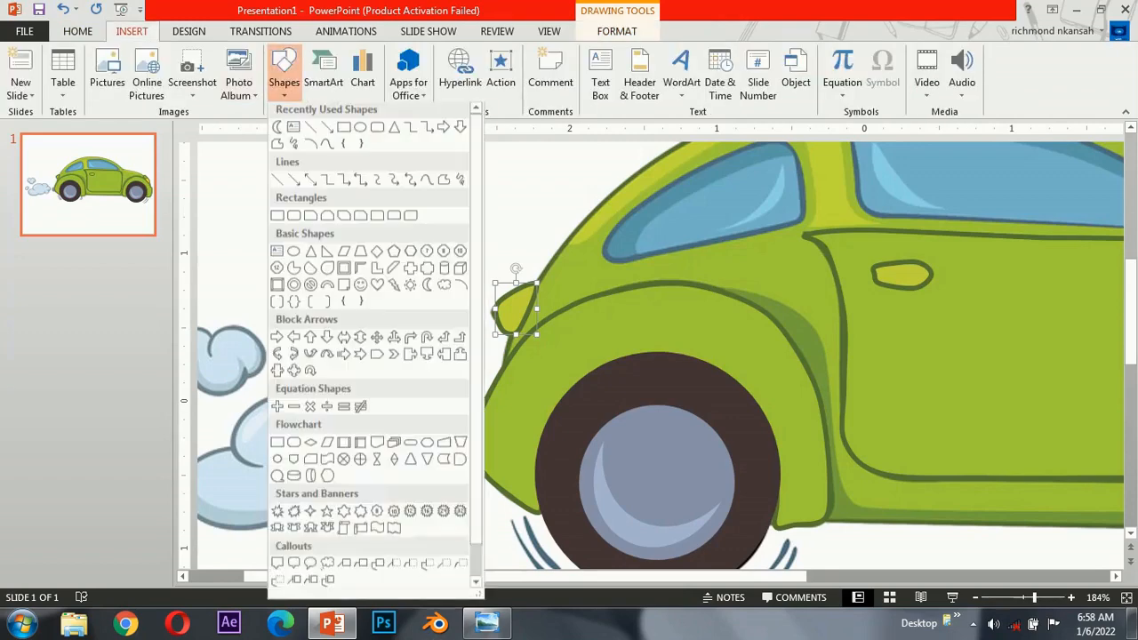
click(428, 183)
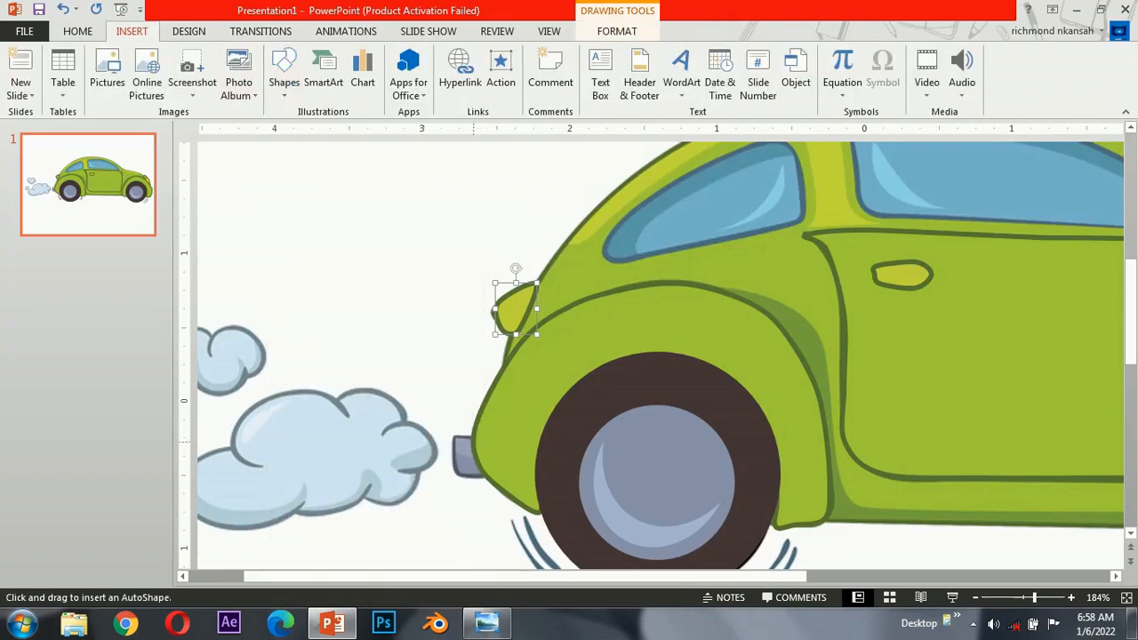
click(473, 441)
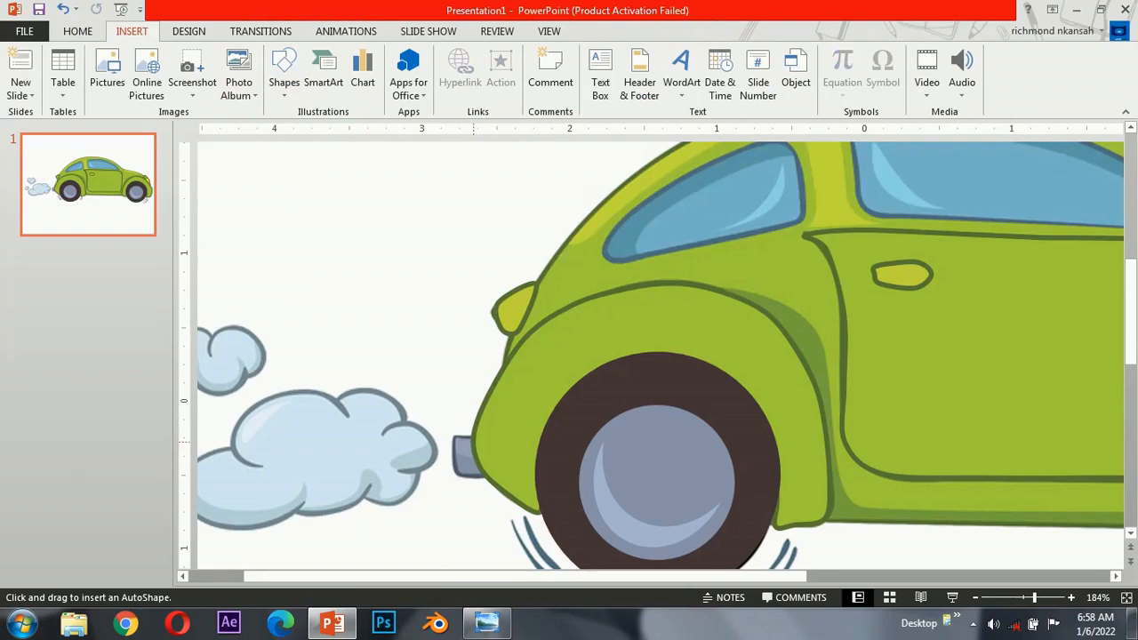
click(473, 441)
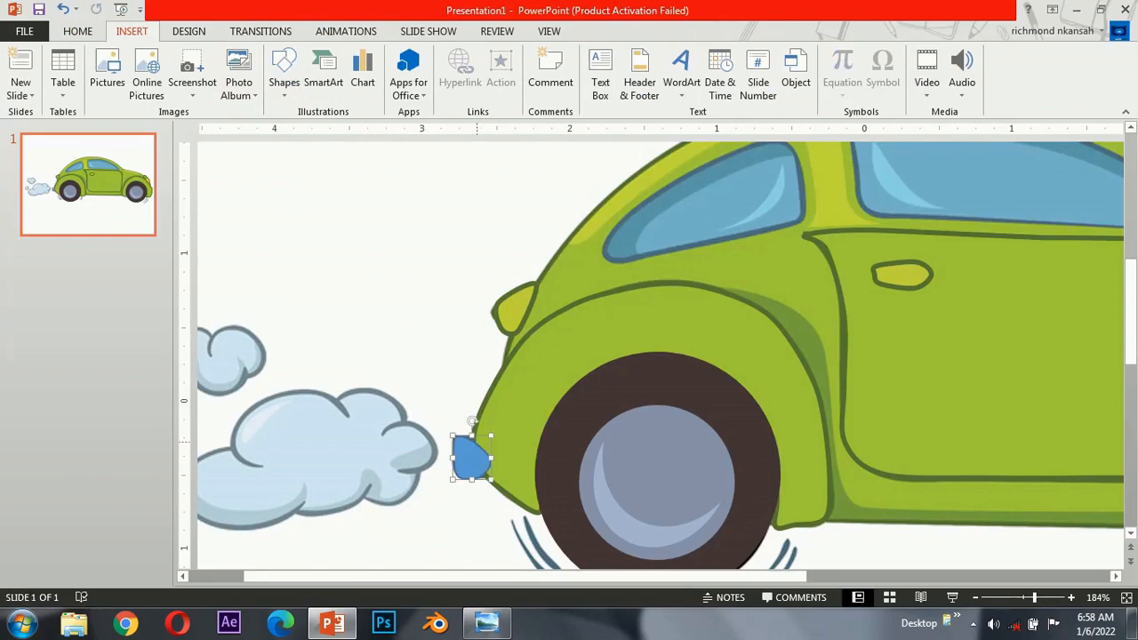
Move the exhaust shape aside from the reference and fill it with the grey-blue sampled from the picture
scroll(658, 355, down, 5)
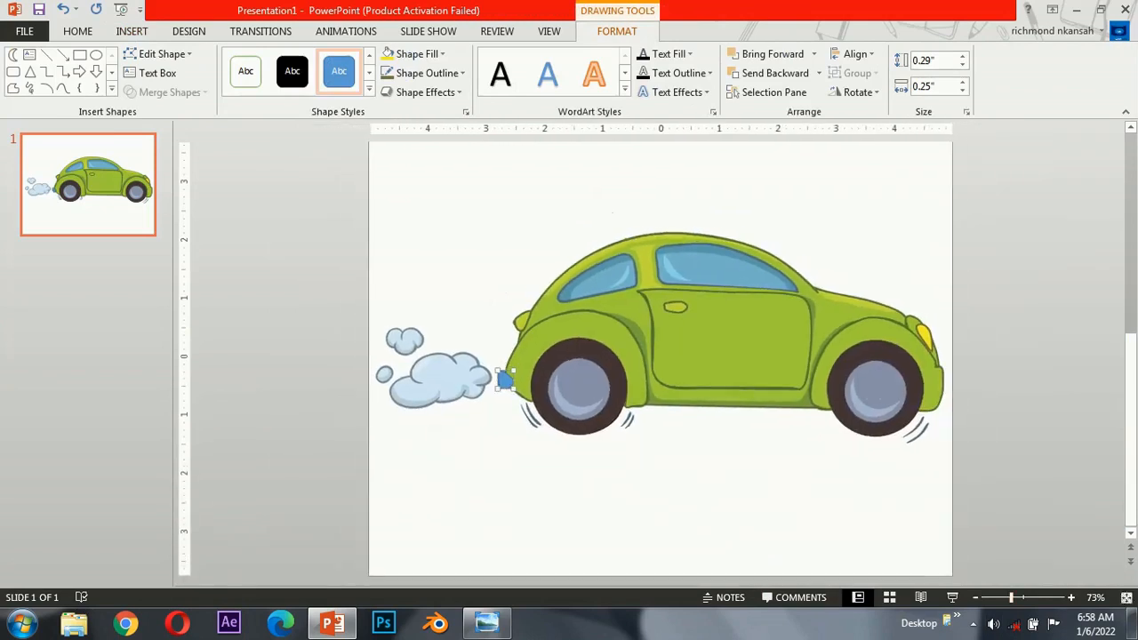
scroll(657, 356, up, 2)
scroll(658, 356, up, 3)
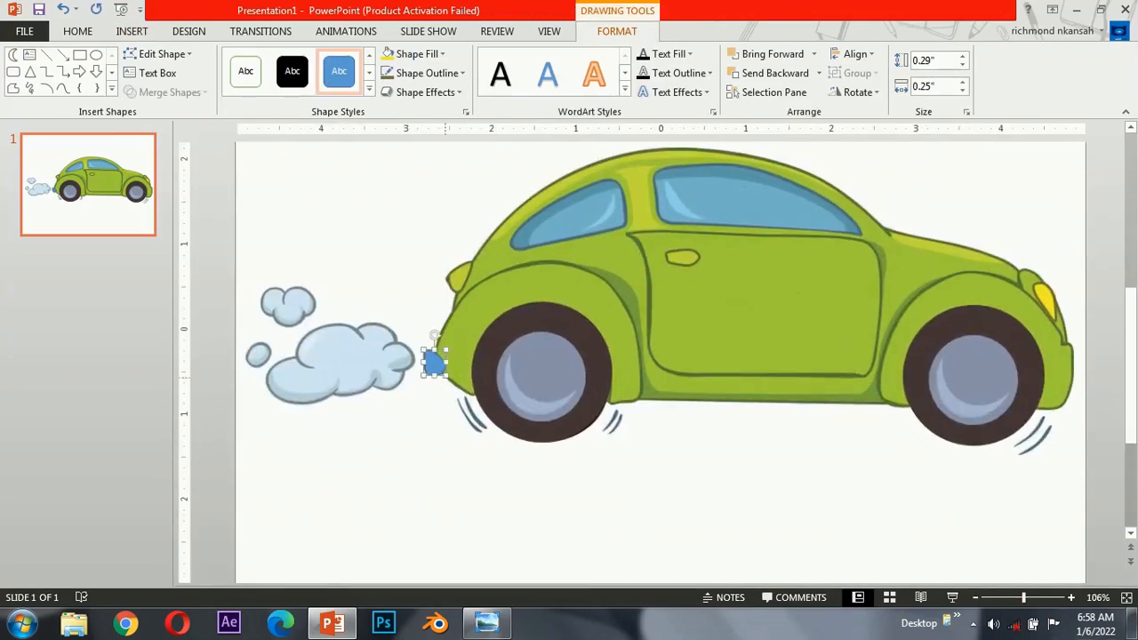
drag(437, 362, 469, 304)
click(417, 53)
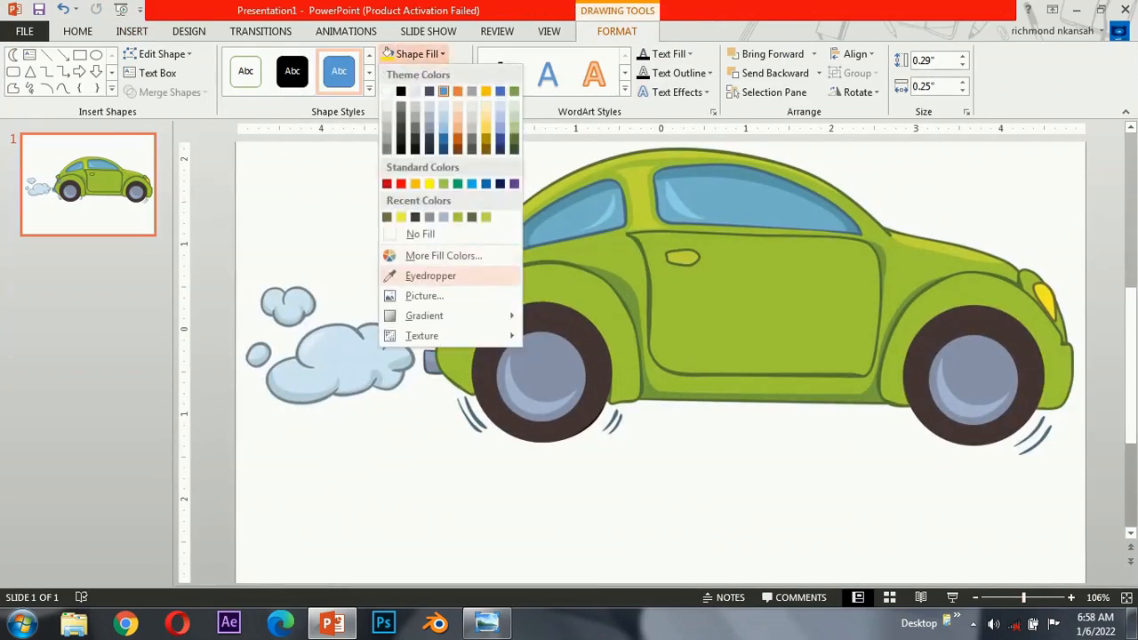
click(435, 274)
click(453, 322)
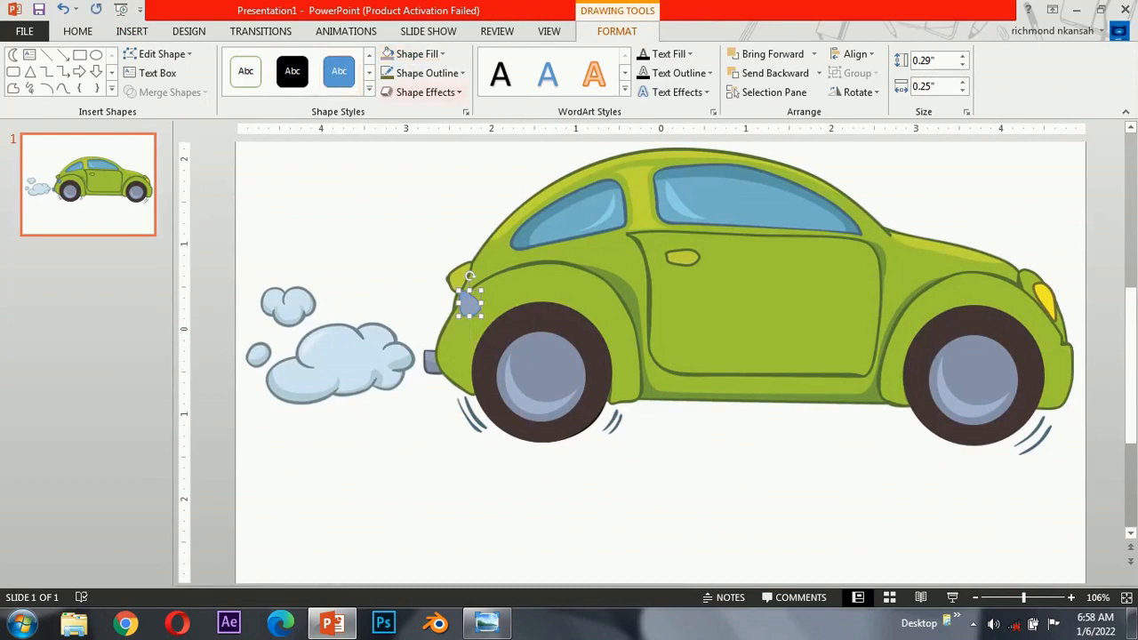
Give the exhaust shape a 2¼ pt outline in the dark grey-blue sampled from the pictured pipe's edge
click(426, 73)
mouse_move(421, 315)
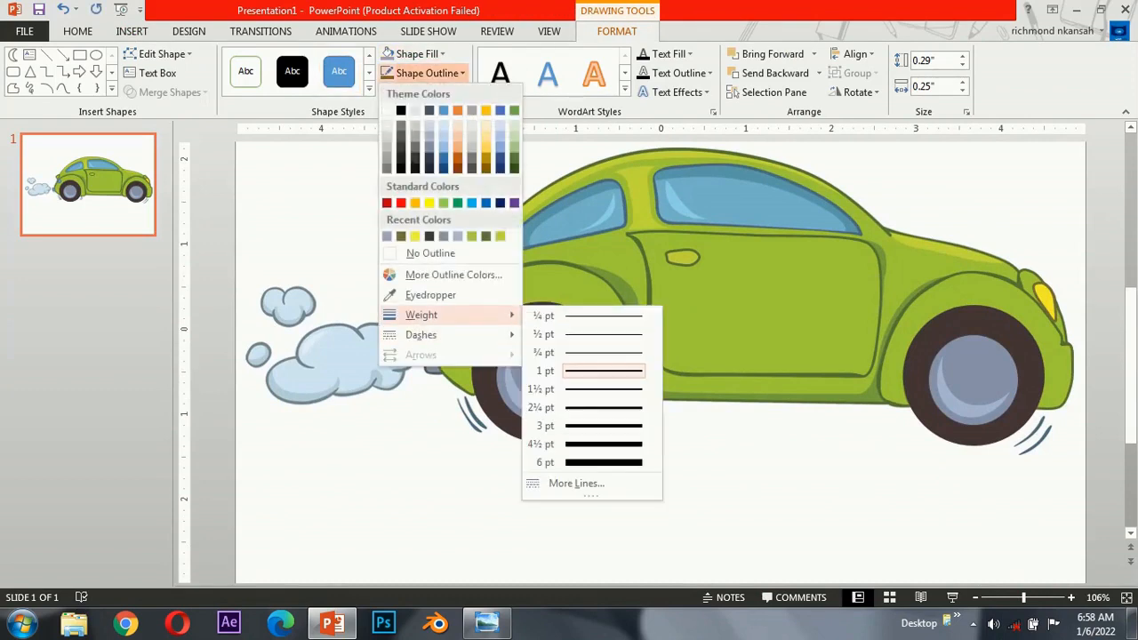
click(587, 407)
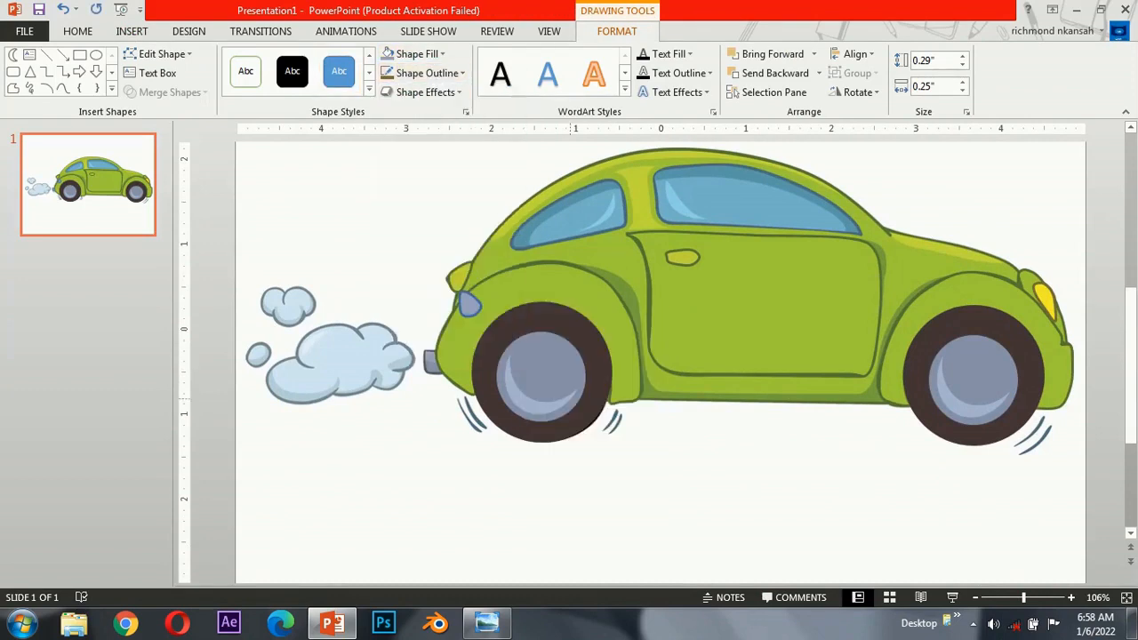
click(427, 73)
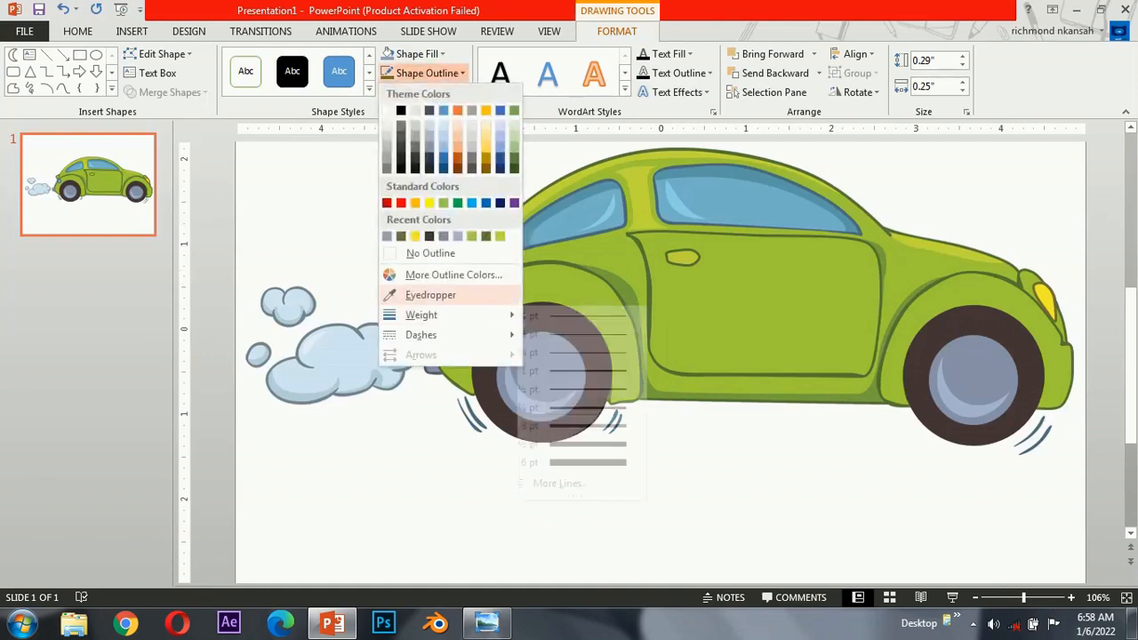
click(406, 293)
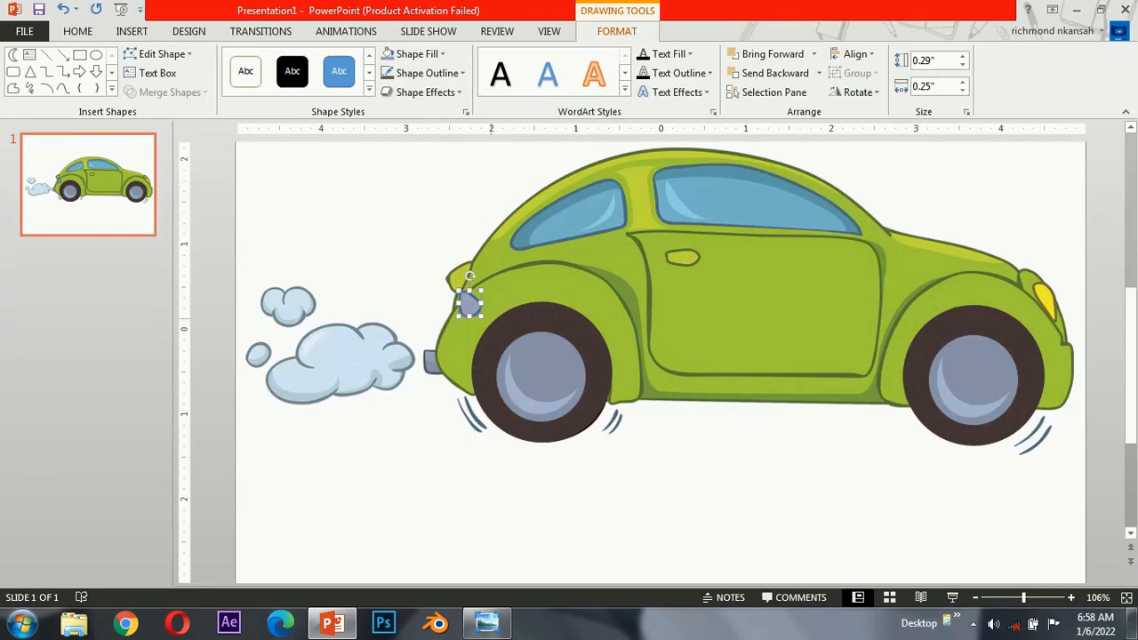
Set the exhaust shape back over the pictured pipe and send it backward behind the rear fender
click(436, 357)
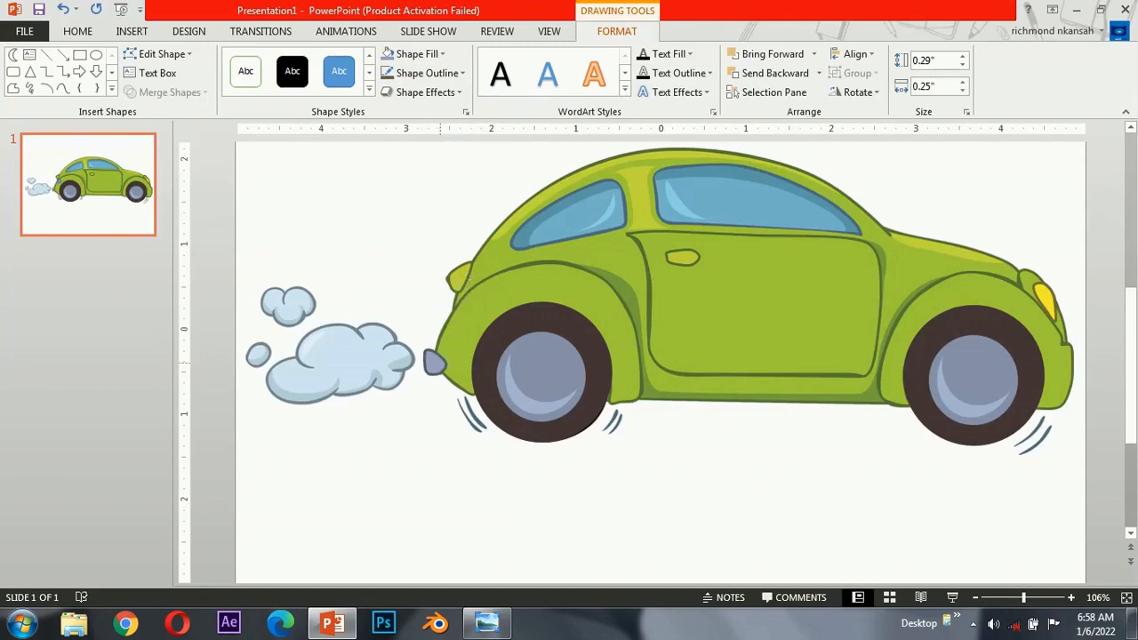
click(435, 360)
click(773, 73)
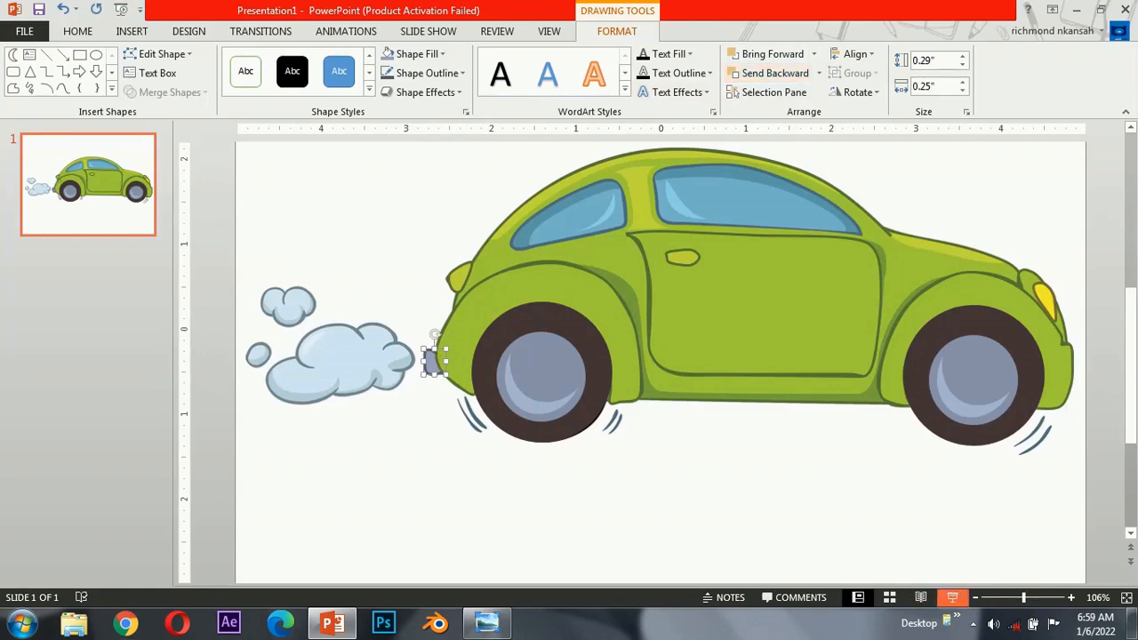
Trace the whole car body from rear to front with the Curve tool as a closed shape about 7.34" wide and 3.03" high
ctrl+scroll(660, 363, down, 4)
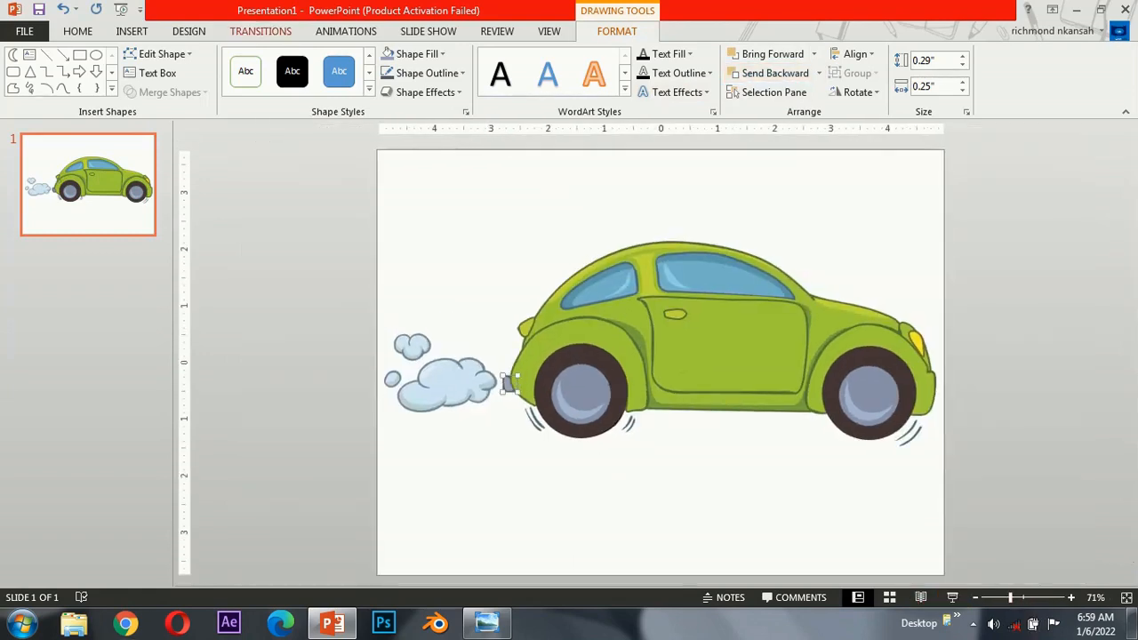
click(132, 31)
click(284, 75)
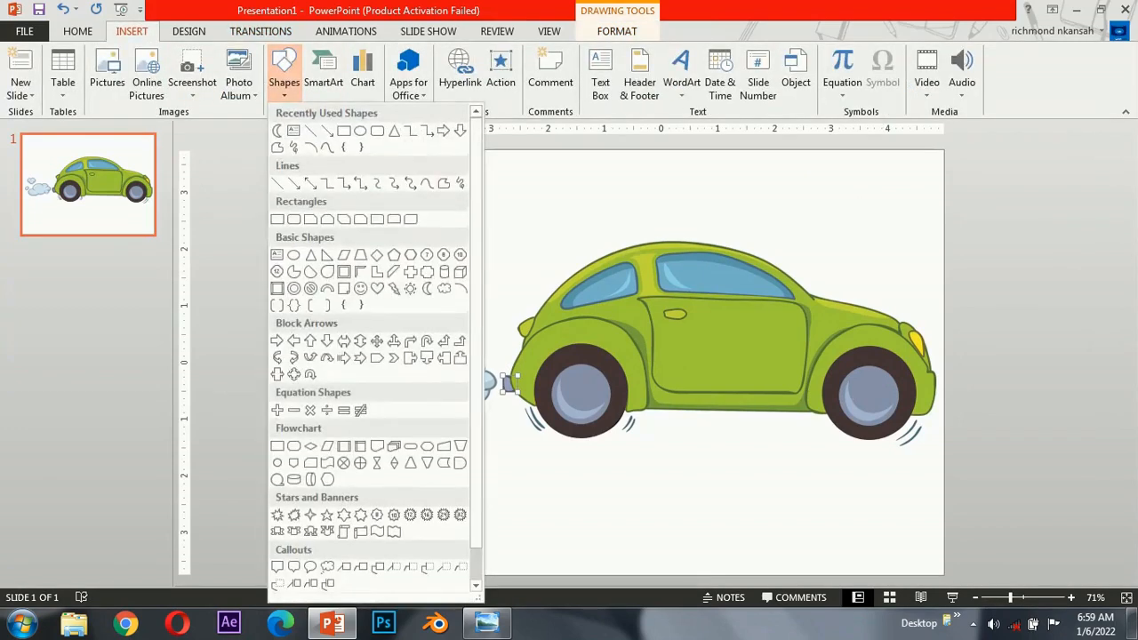
click(285, 75)
key(Escape)
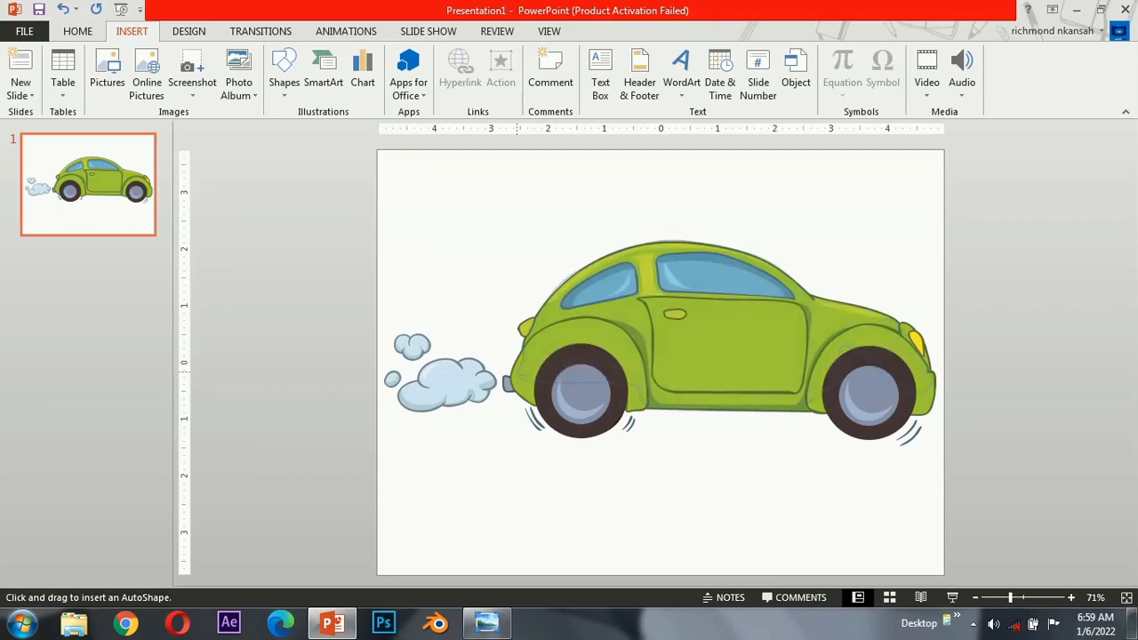
key(Escape)
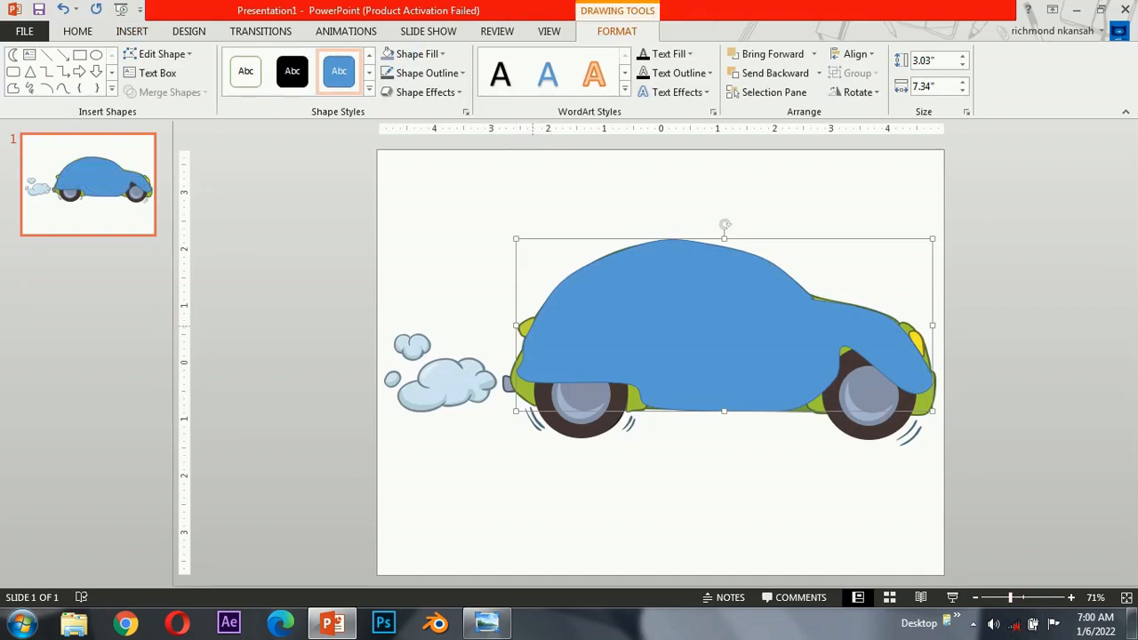
Copy the formatting of the small yellow-green shape at the car's rear onto the traced car body with Format Painter
click(524, 327)
click(77, 31)
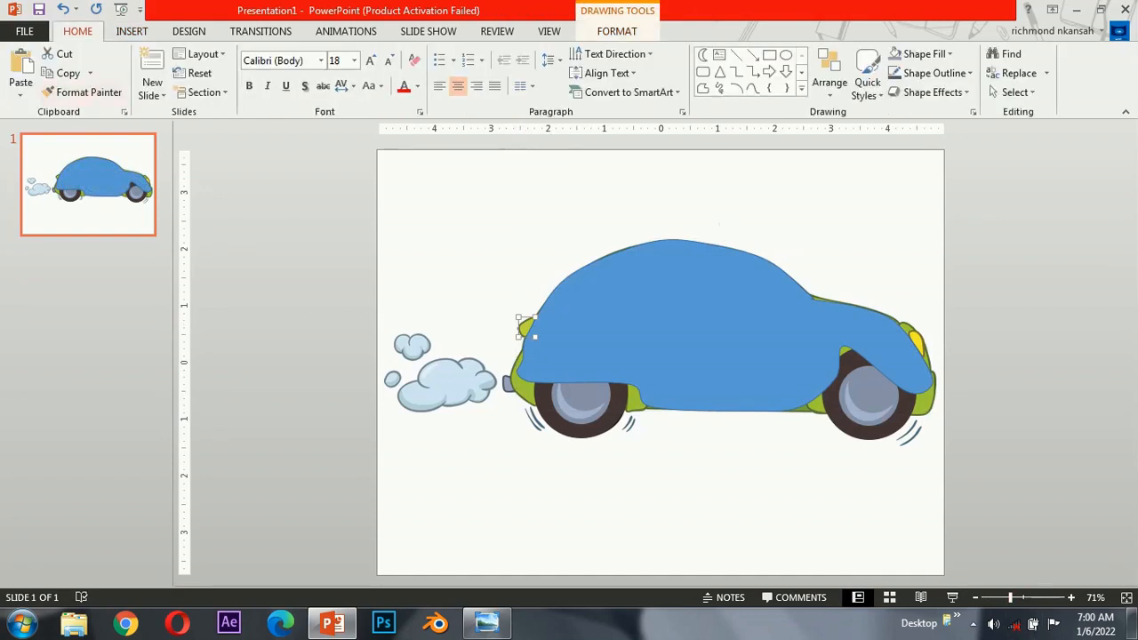
click(85, 91)
click(676, 294)
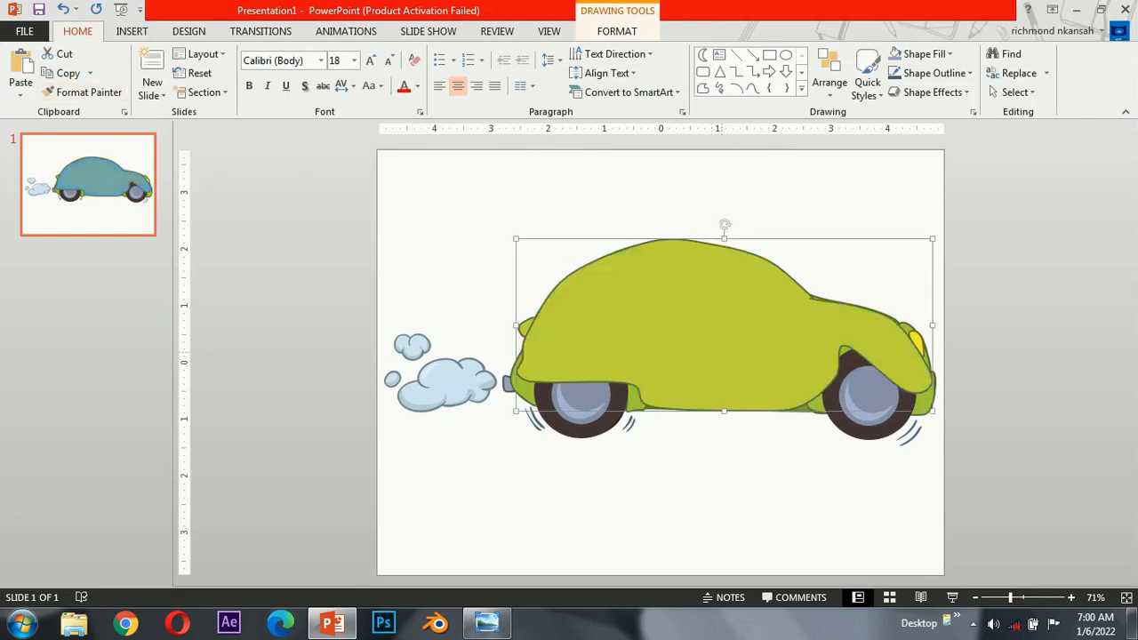
Move the body shape aside, fill it with the green sampled from the pictured car, and set it back over the reference
drag(675, 294, 783, 259)
click(617, 31)
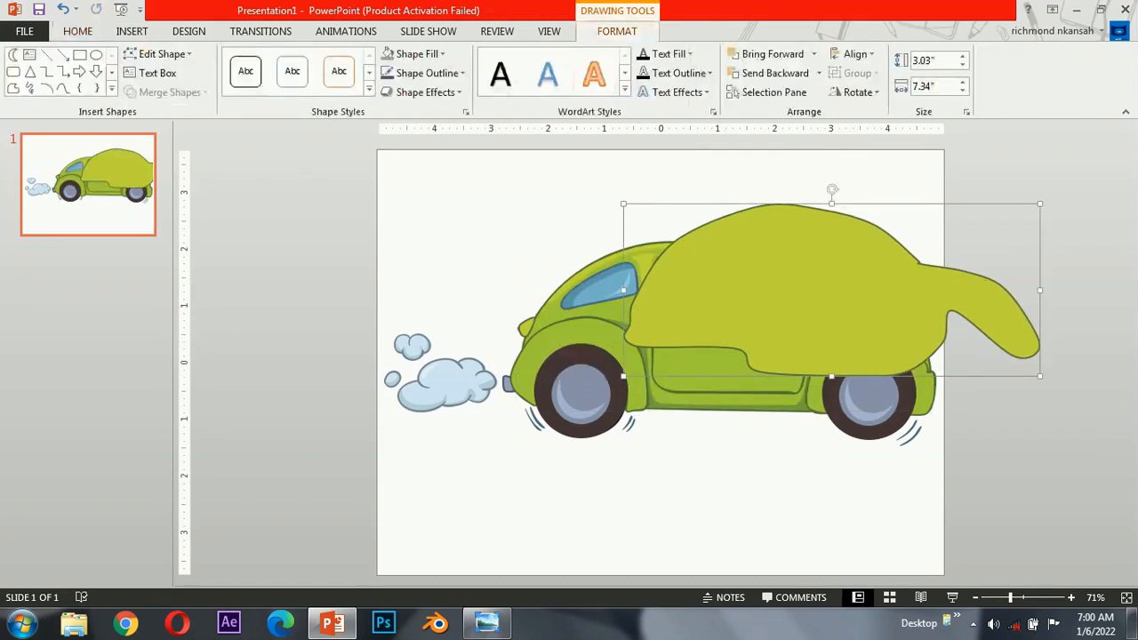
click(418, 53)
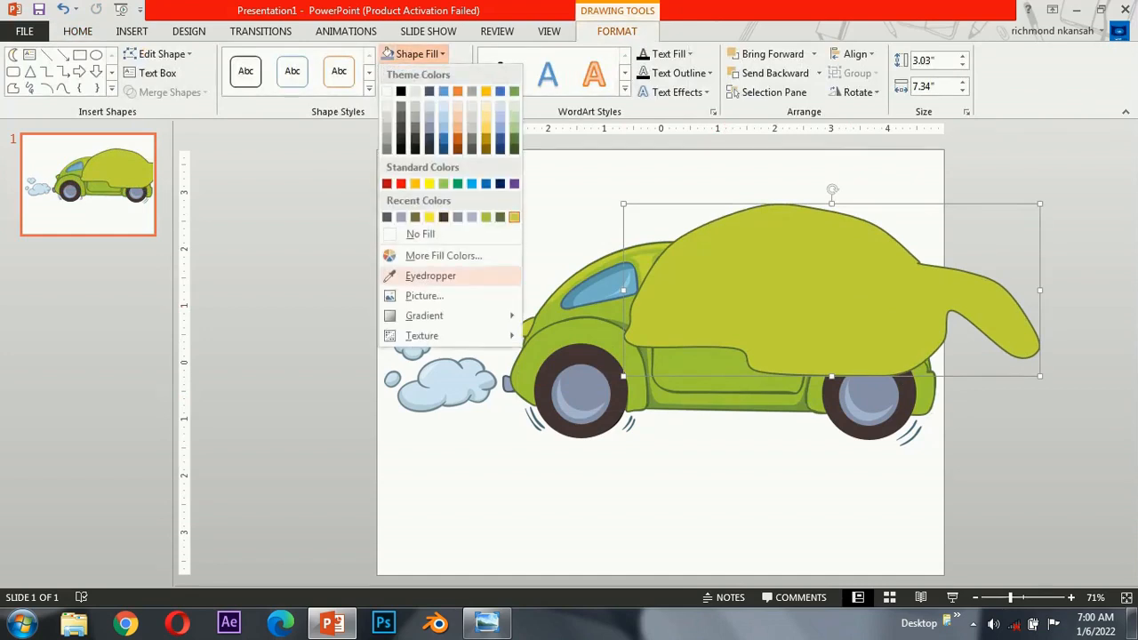
click(430, 275)
click(731, 360)
drag(731, 360, 628, 392)
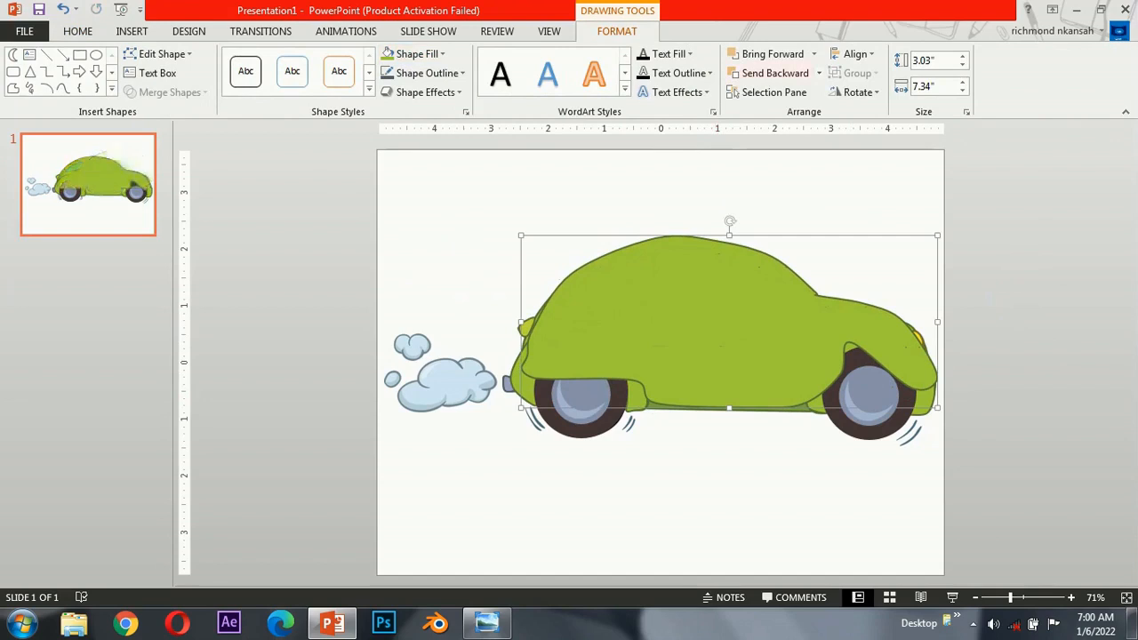
Reorder the body shape behind all the other traced parts but directly in front of the reference picture
click(773, 72)
click(773, 73)
click(773, 73)
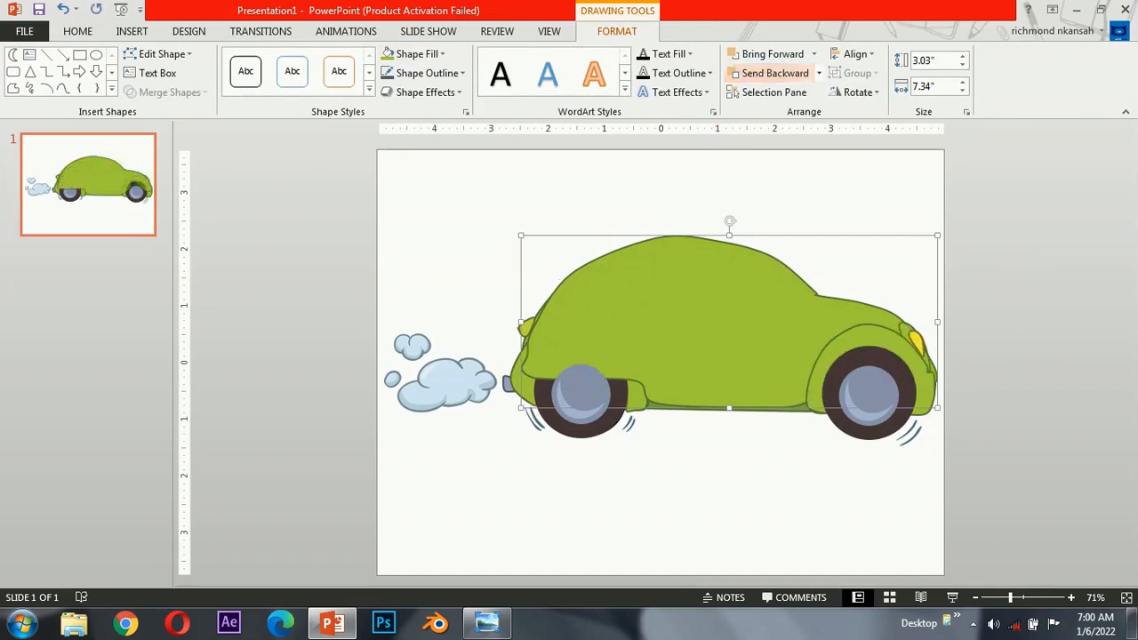
click(773, 73)
click(773, 73)
click(774, 73)
click(774, 73)
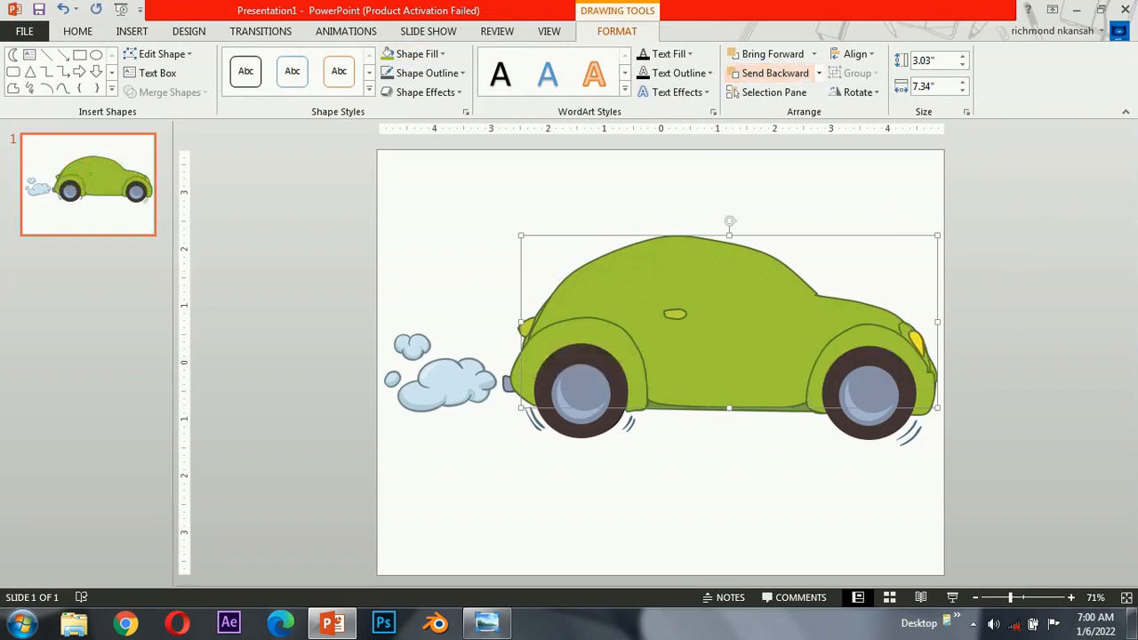
click(774, 72)
click(773, 73)
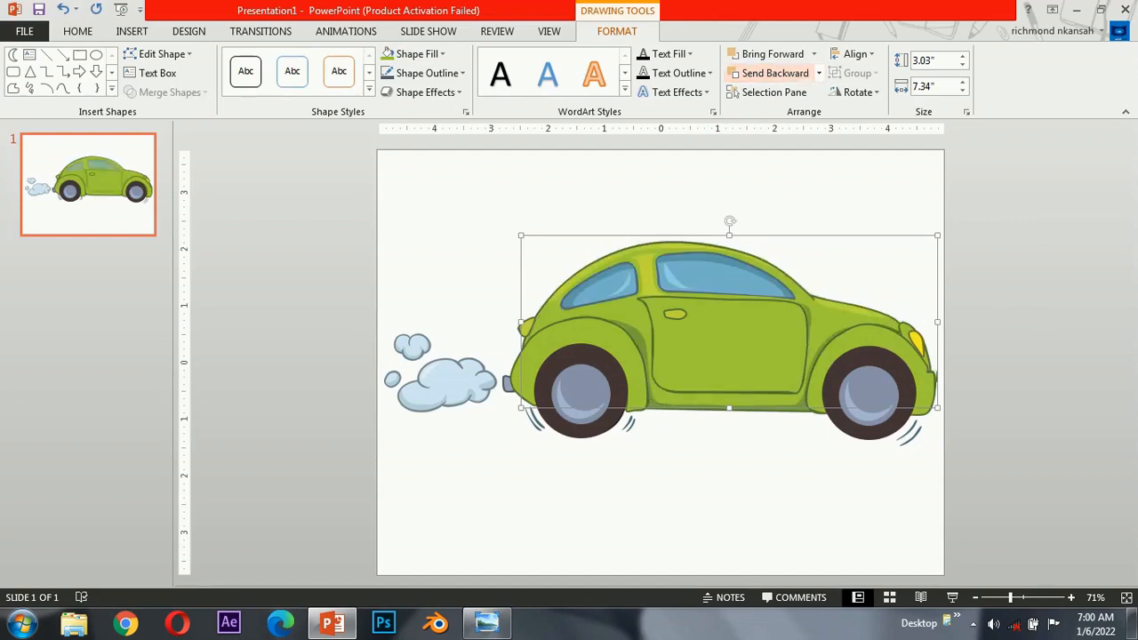
click(773, 53)
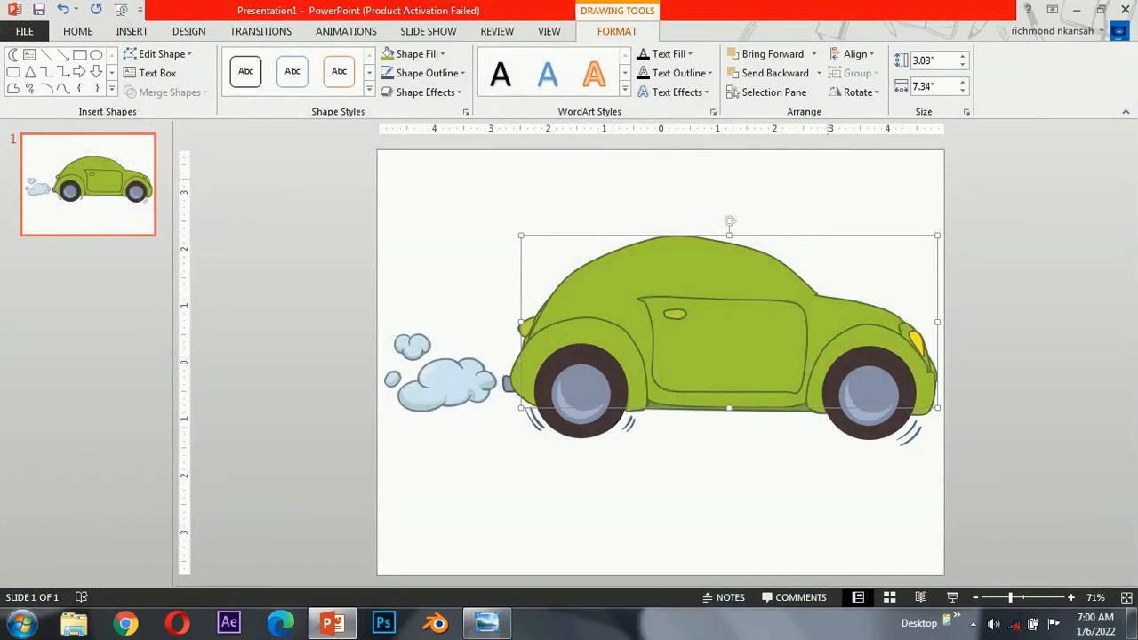
Hide the body shape and trace the pictured rear side window with the Curve tool as a closed shape about 1.38" wide and 0.8" high
click(774, 92)
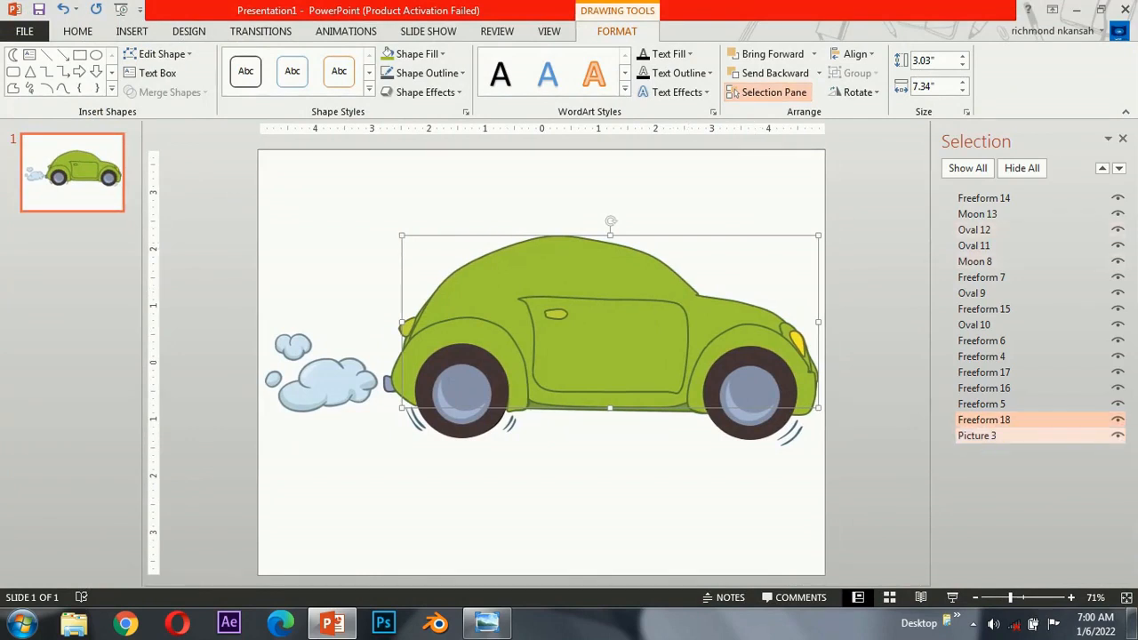
click(1117, 420)
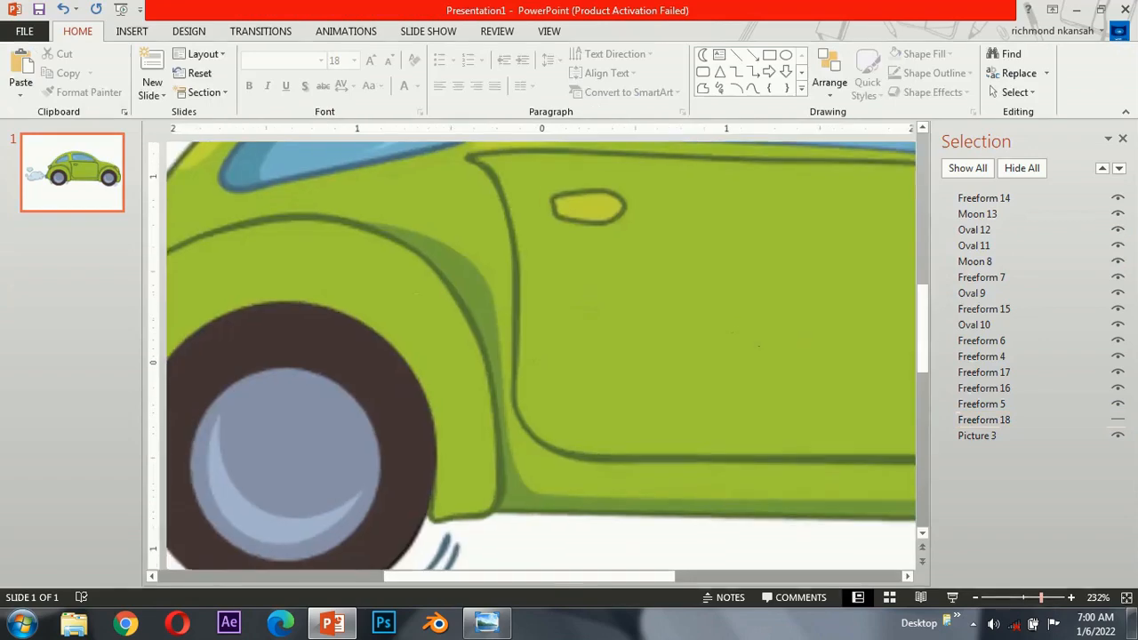
drag(1010, 597, 1041, 597)
scroll(540, 356, up, 3)
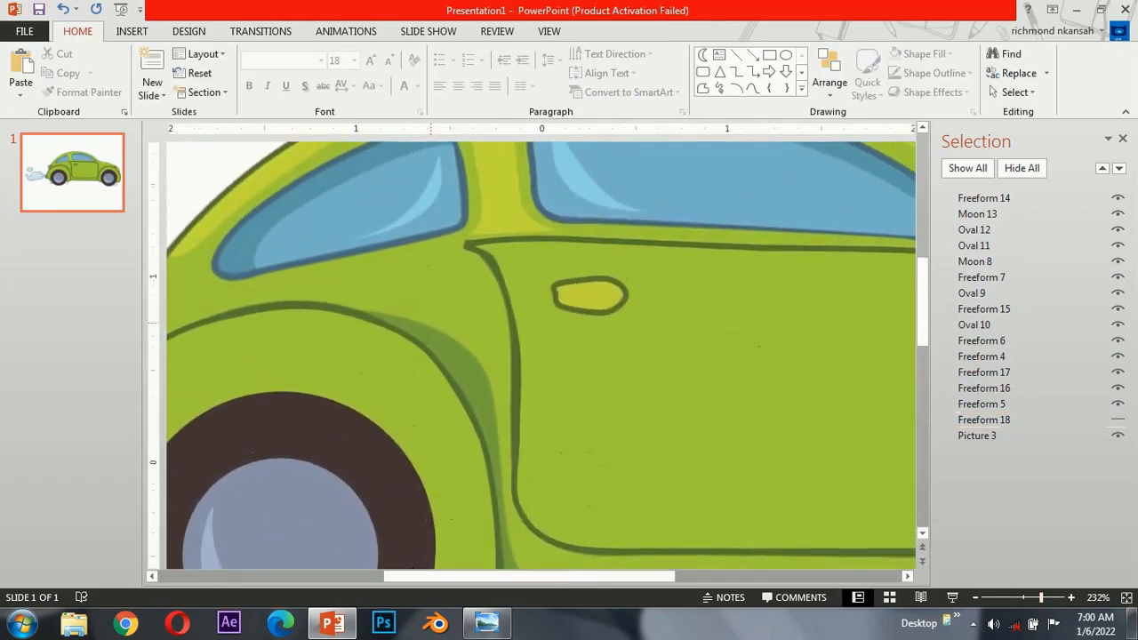
click(132, 31)
click(284, 71)
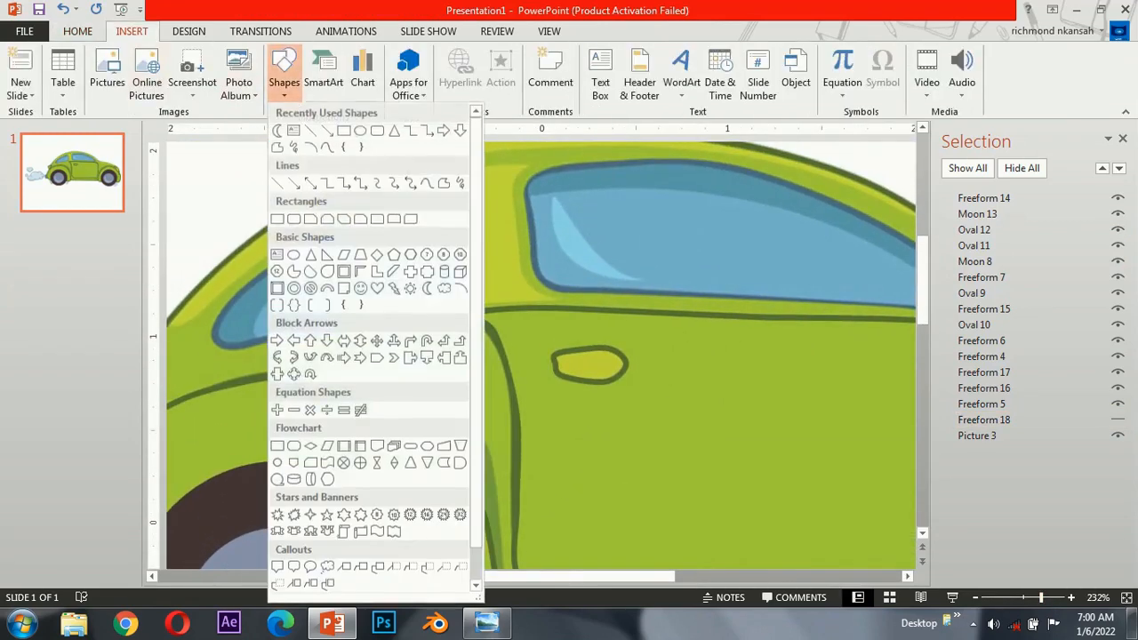
click(427, 184)
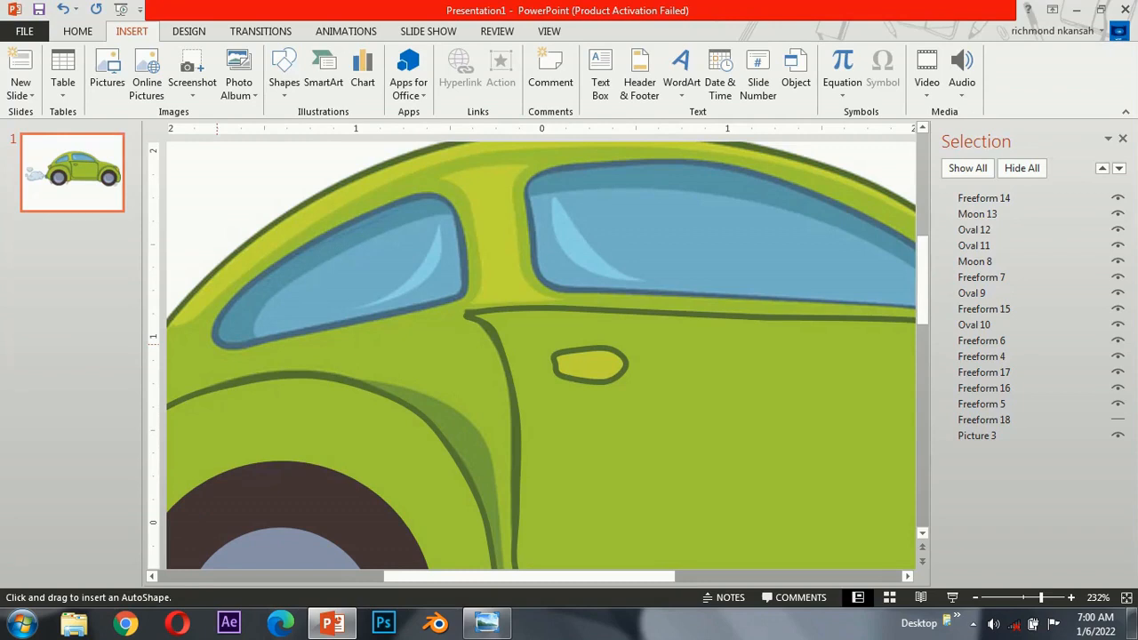
click(218, 338)
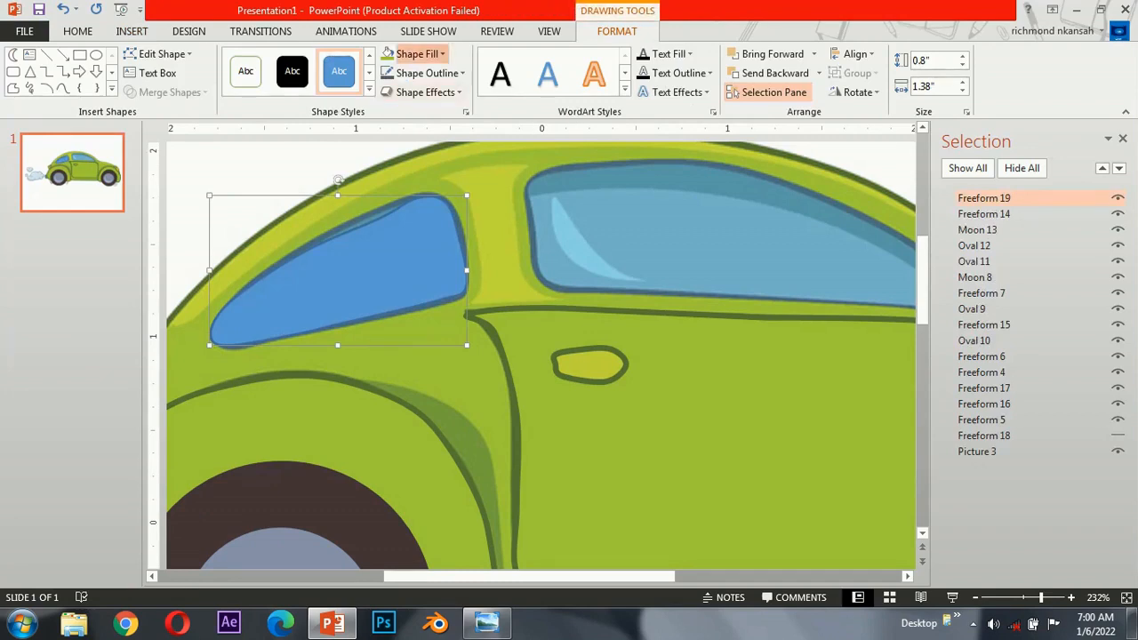
Fill the rear window shape with the light blue sampled from the pictured front window and colour its outline with the sampled dark frame colour
click(416, 53)
click(416, 53)
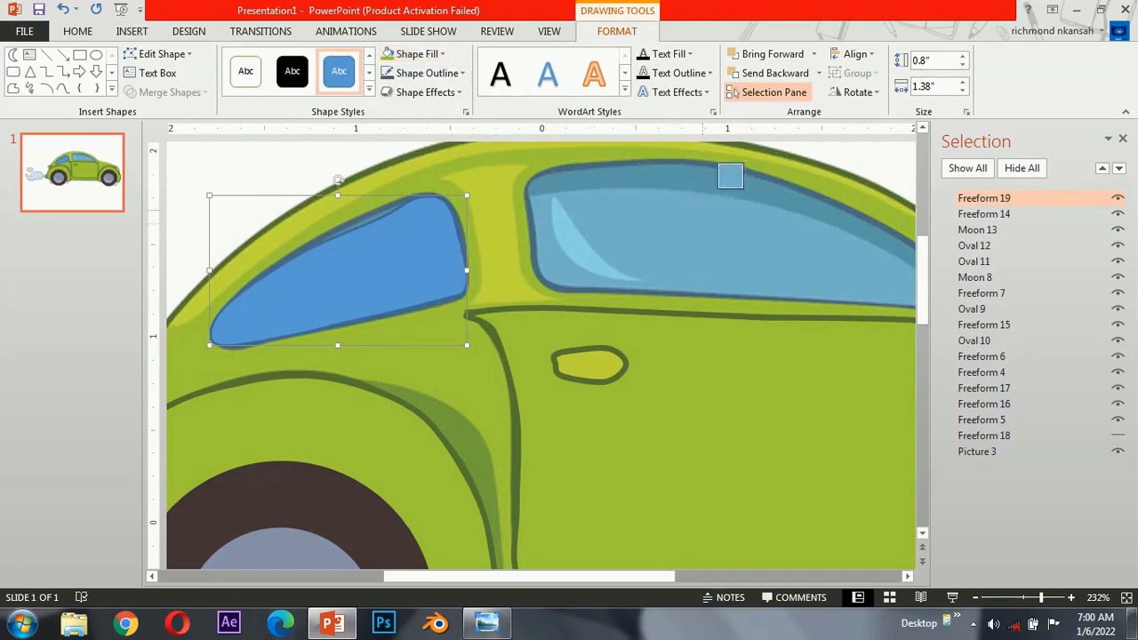
click(718, 188)
click(427, 73)
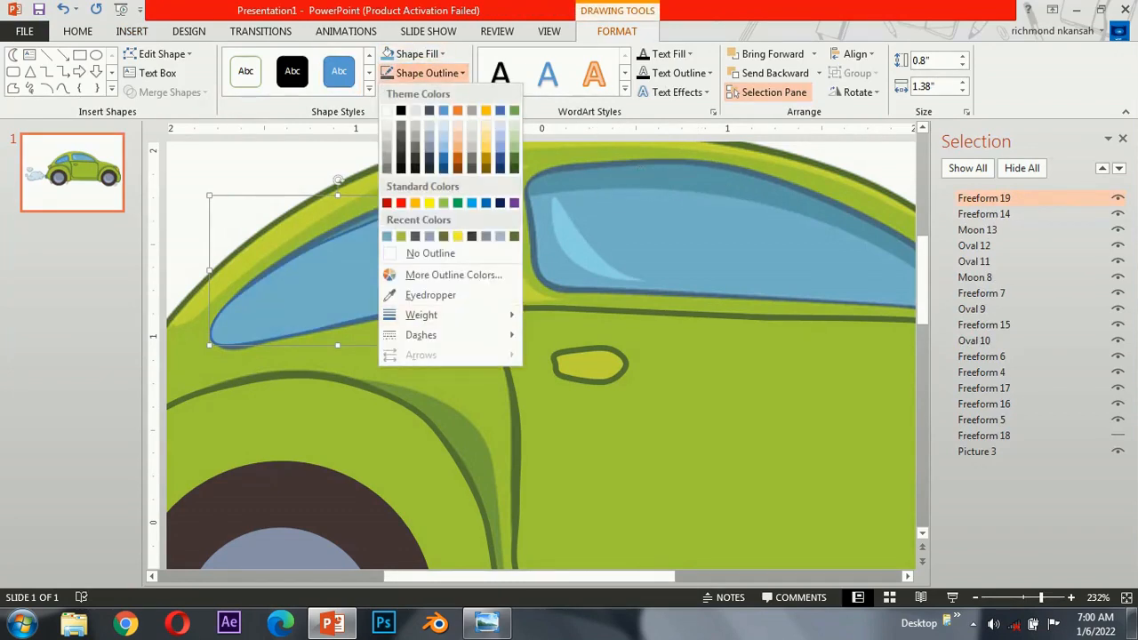
click(405, 292)
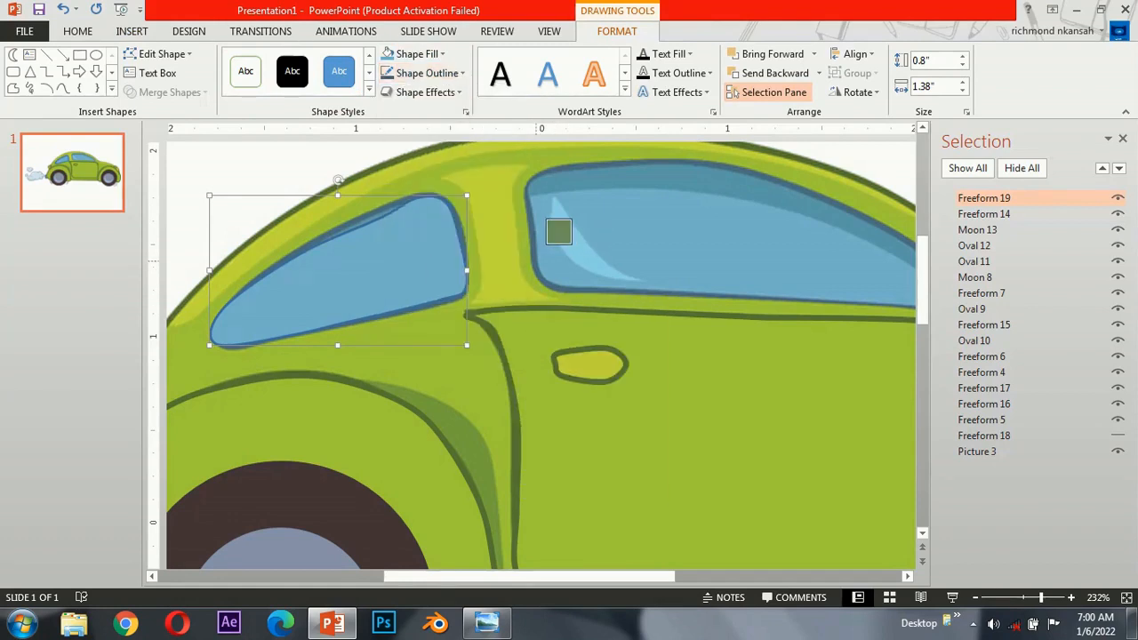
click(564, 233)
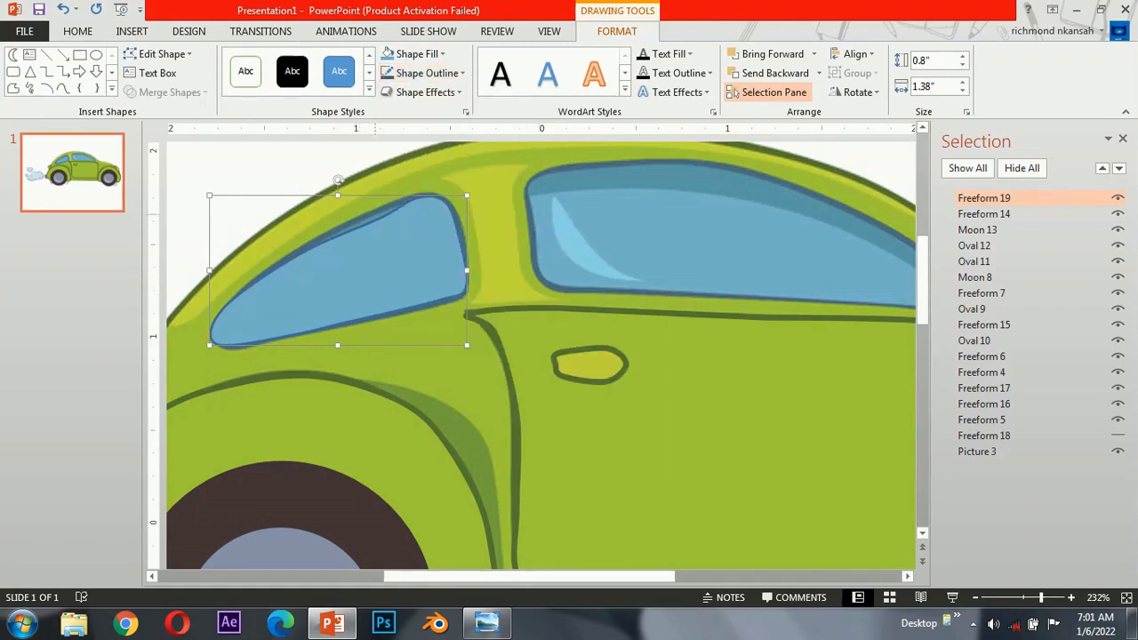
Edit the points along the rear window shape's upper edge so that it follows the pictured window's curve
click(162, 54)
click(169, 96)
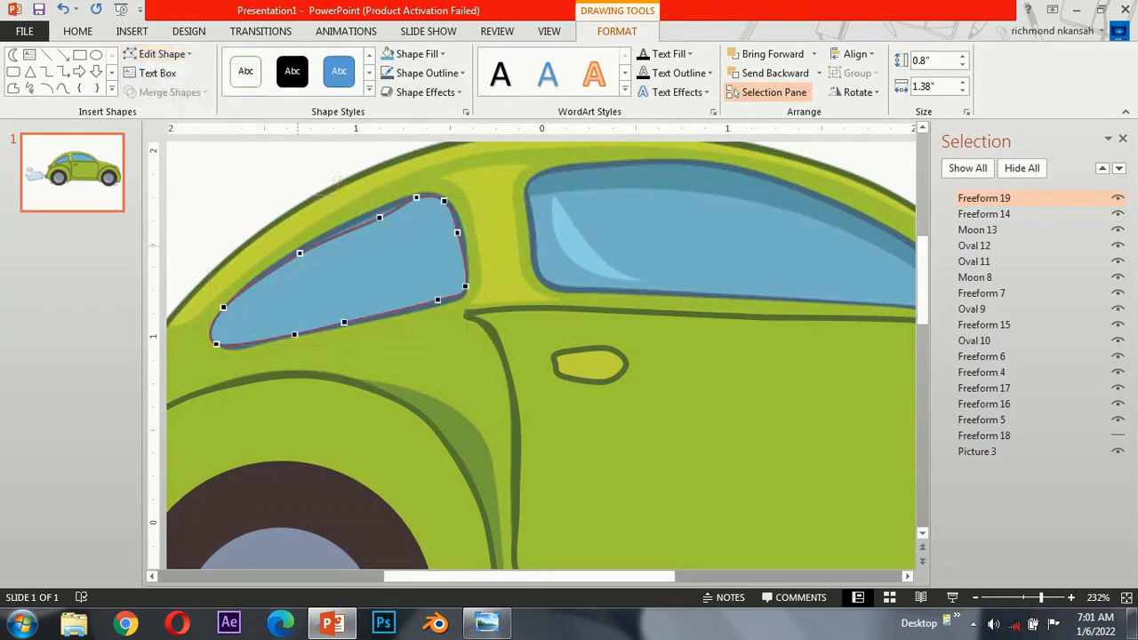
ctrl+click(358, 221)
ctrl+click(398, 202)
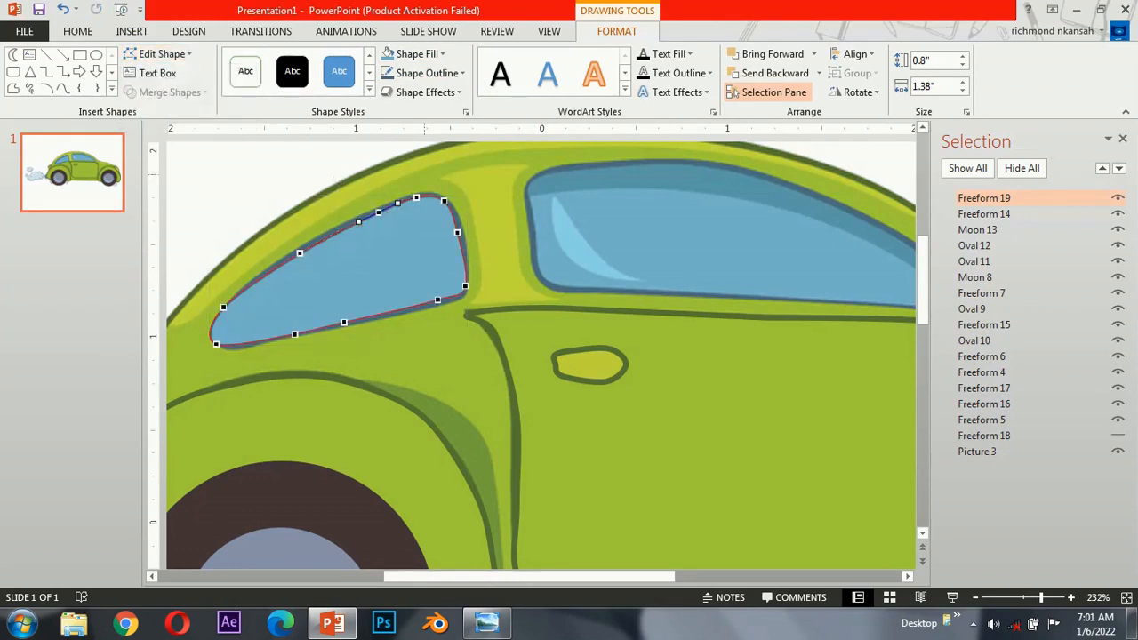
Set the rear window shape's outline weight to 2¼ pt
click(427, 73)
mouse_move(421, 315)
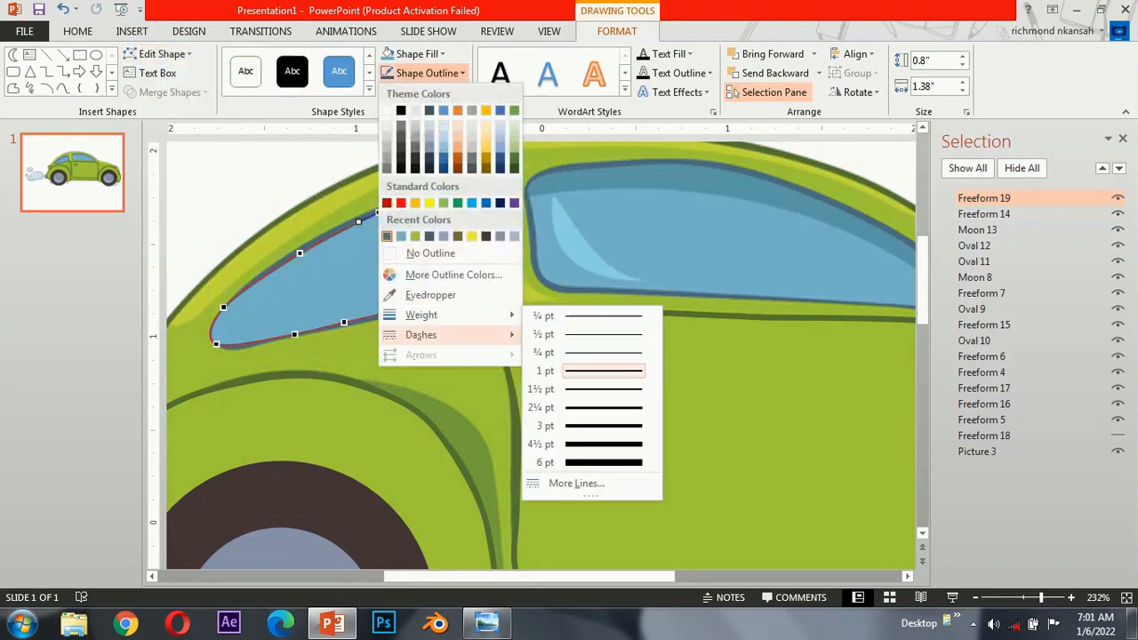
click(587, 407)
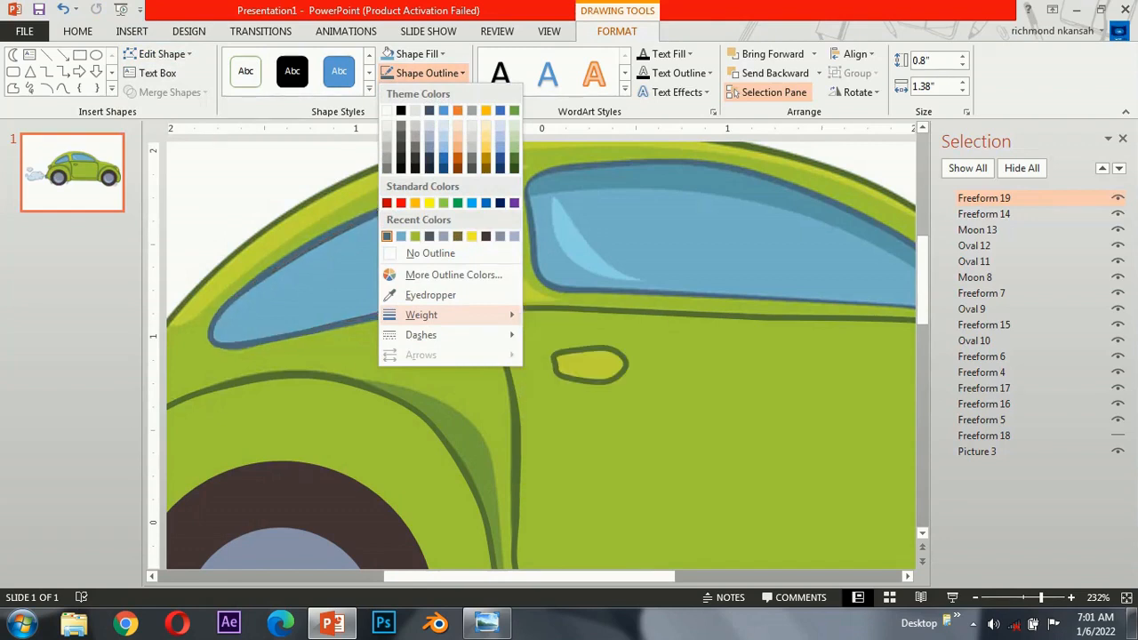
Trace the pictured front side window with the Curve tool as a closed shape about 2.47" wide and 0.83" high
scroll(541, 355, right, 3)
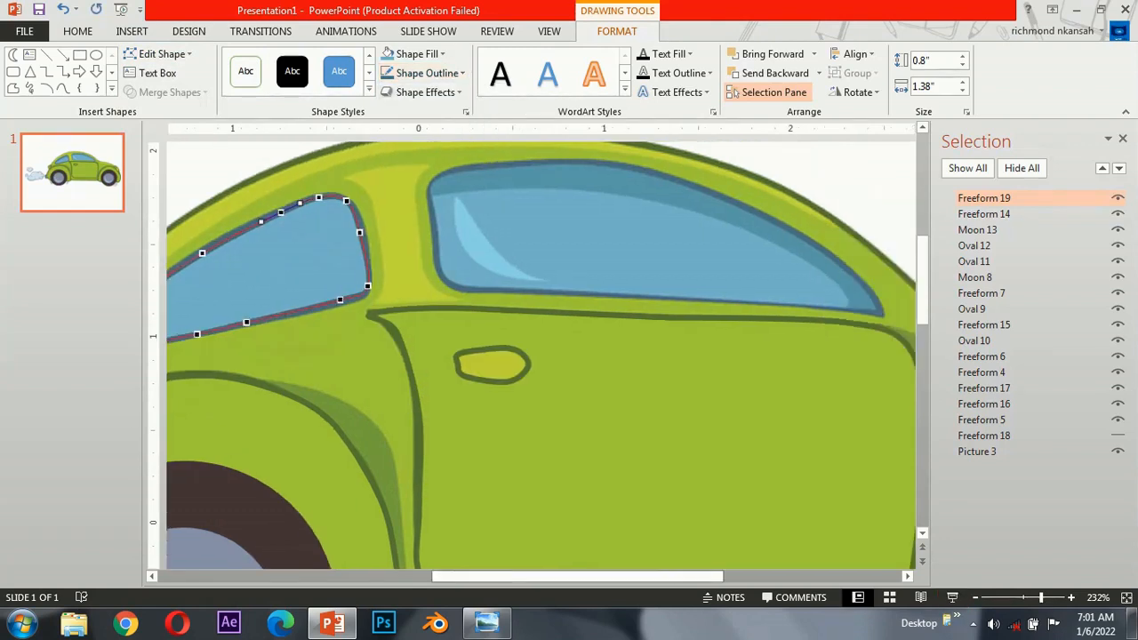
click(132, 31)
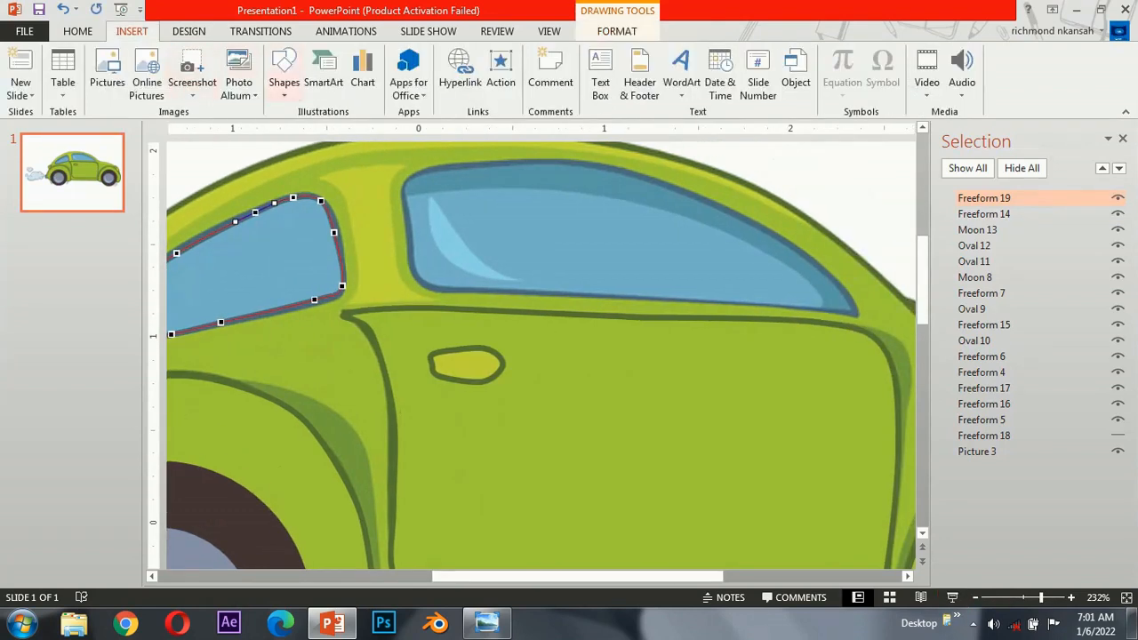
click(285, 70)
click(274, 215)
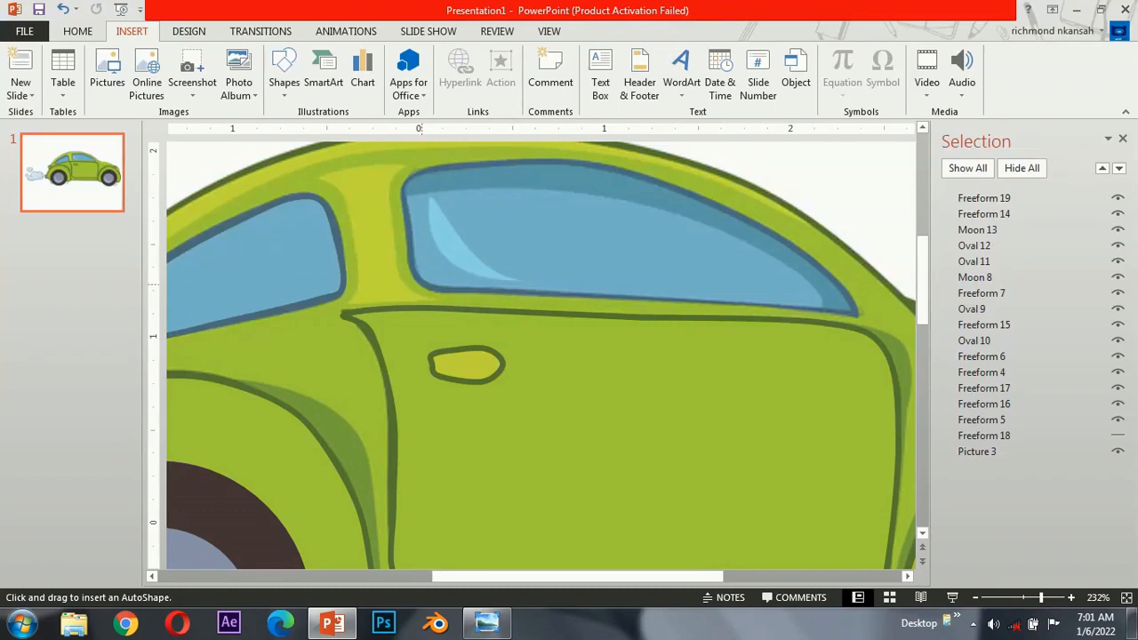
click(859, 313)
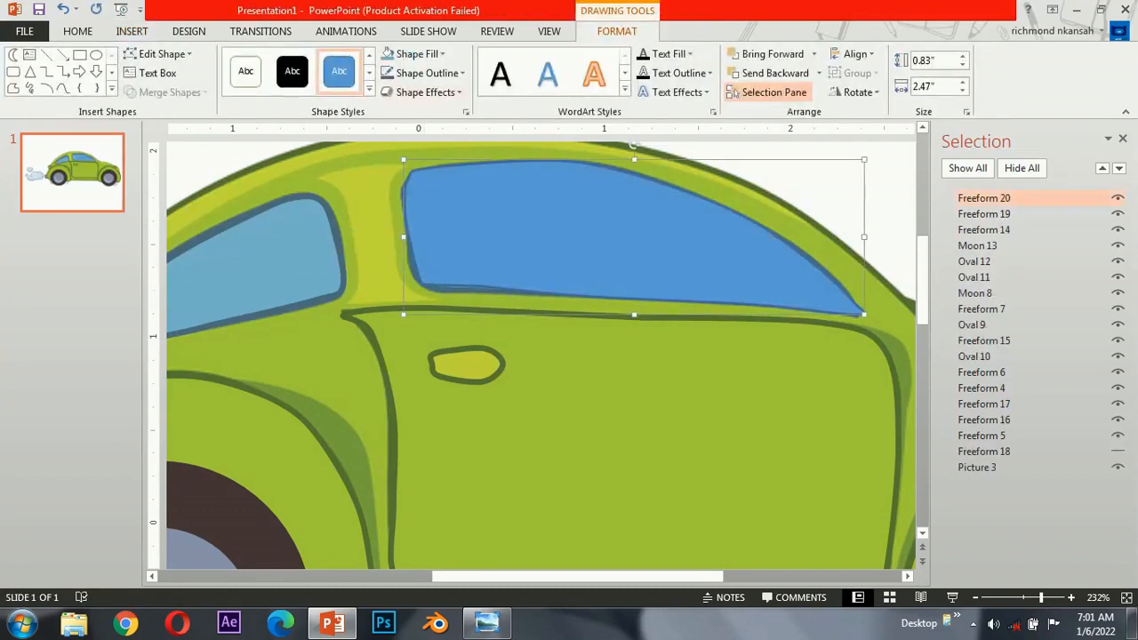
Give the front window shape the rear window's light blue fill and dark 2¼ pt outline, copying the formatting with Format Painter
click(422, 72)
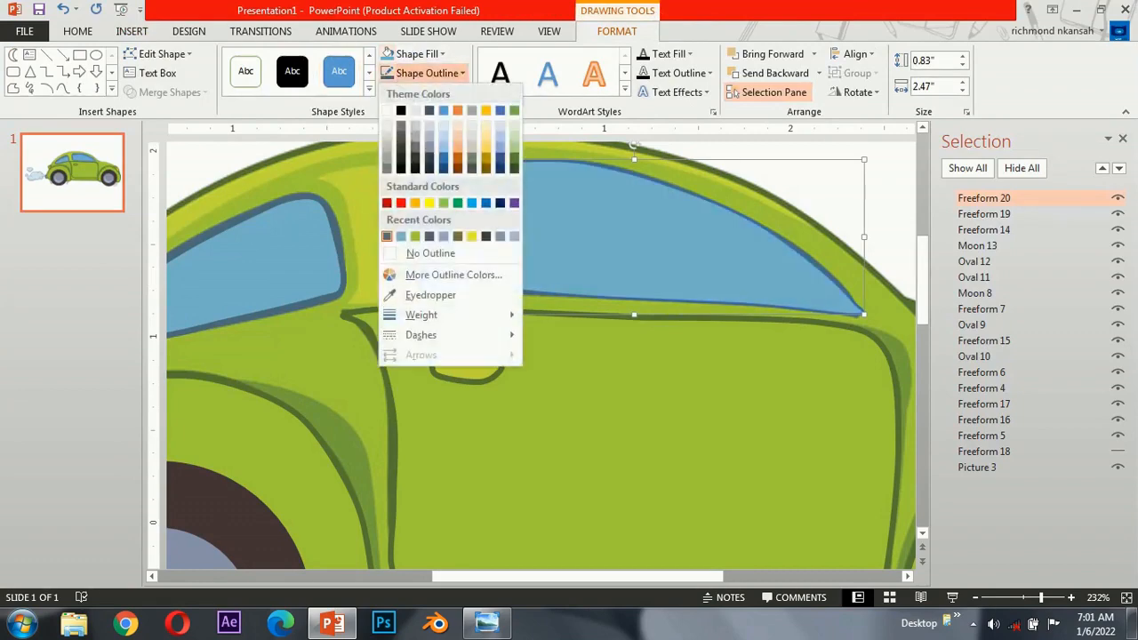
click(403, 109)
click(266, 258)
click(77, 31)
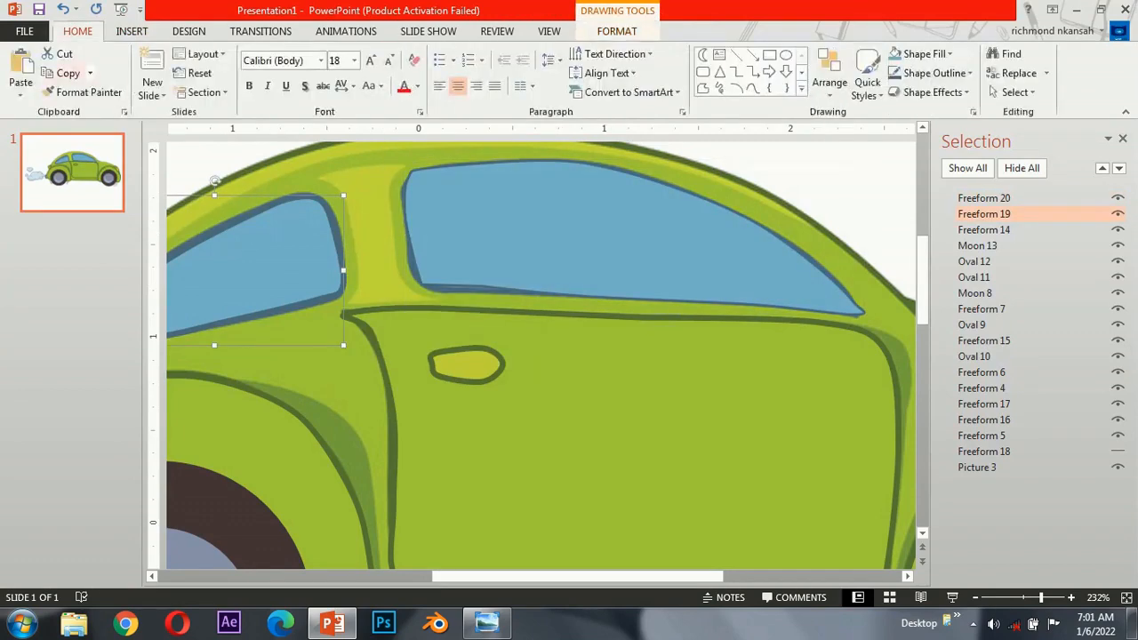
click(82, 92)
click(622, 232)
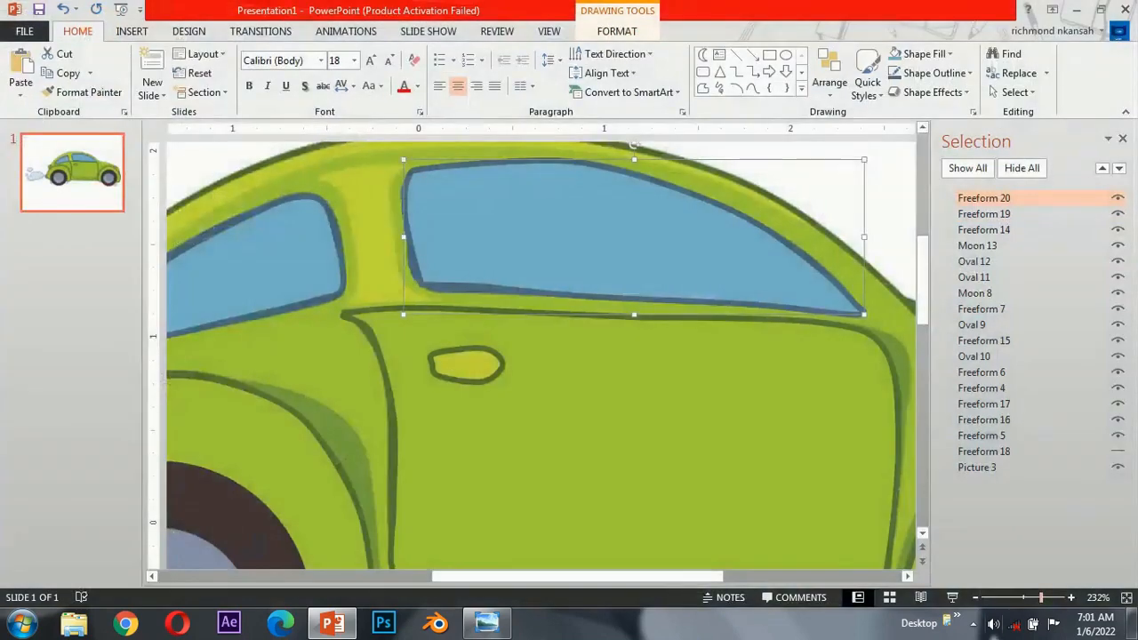
Make the hidden car body shape visible again
scroll(541, 356, down, 5)
key(Escape)
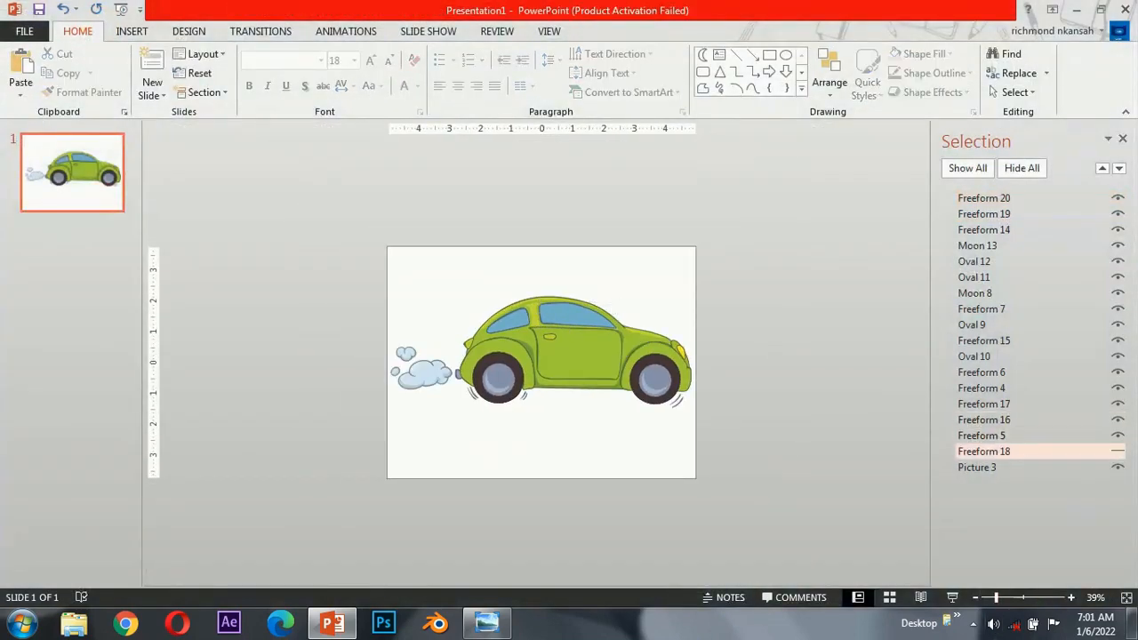
click(1117, 450)
Delete the reference picture and group all the traced car shapes into one object
drag(418, 369, 107, 340)
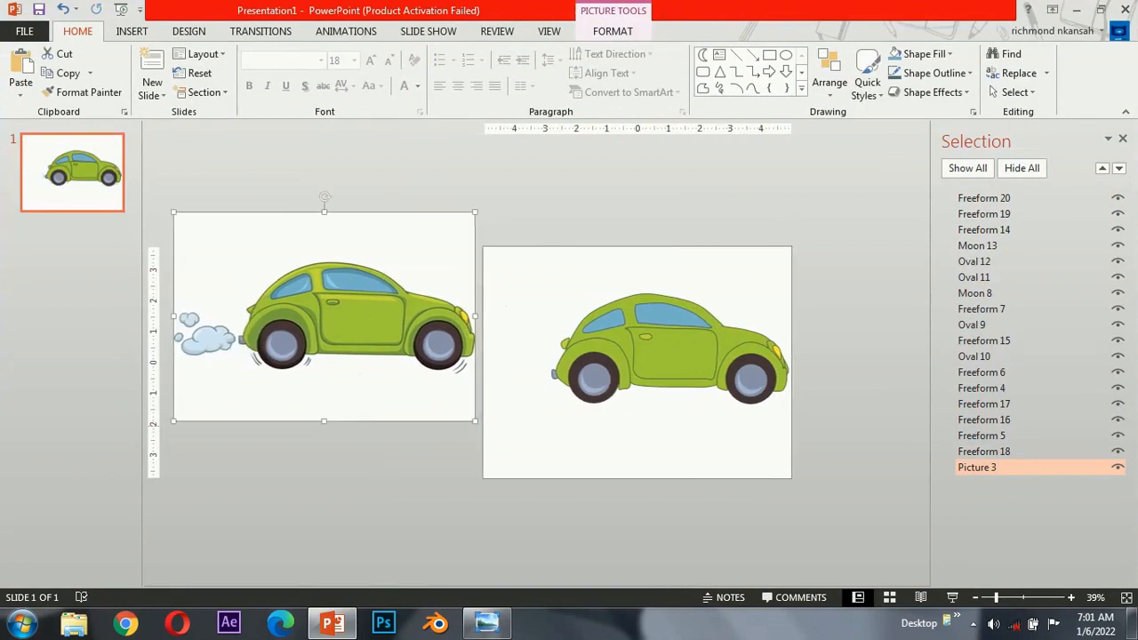
key(Delete)
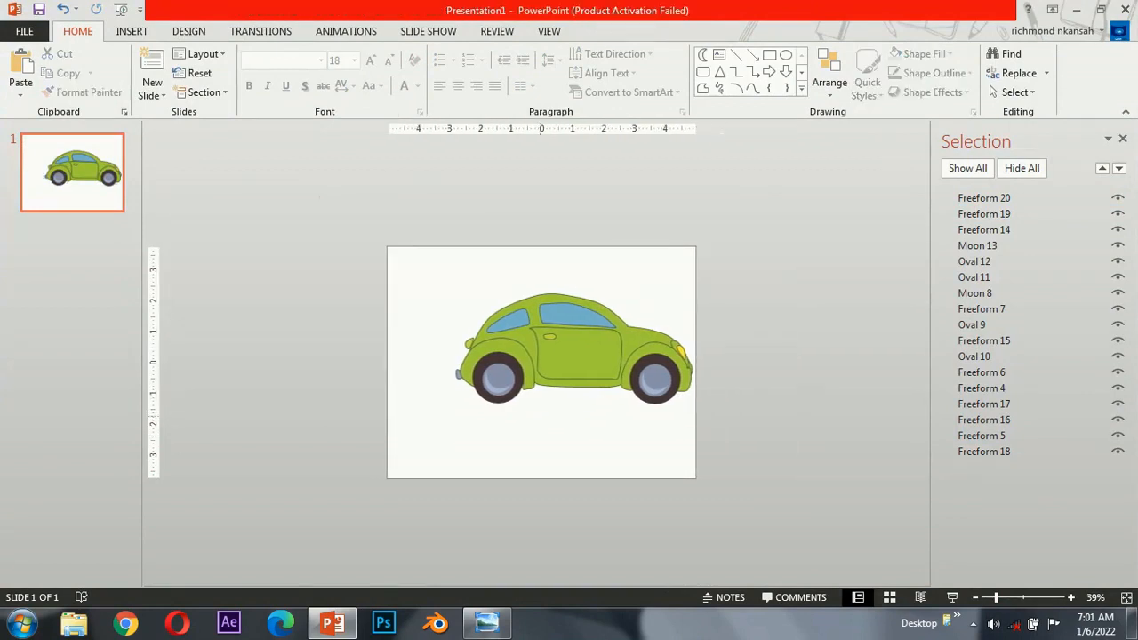
mouse_move(364, 253)
mouse_down()
mouse_move(792, 403)
mouse_move(796, 439)
mouse_up()
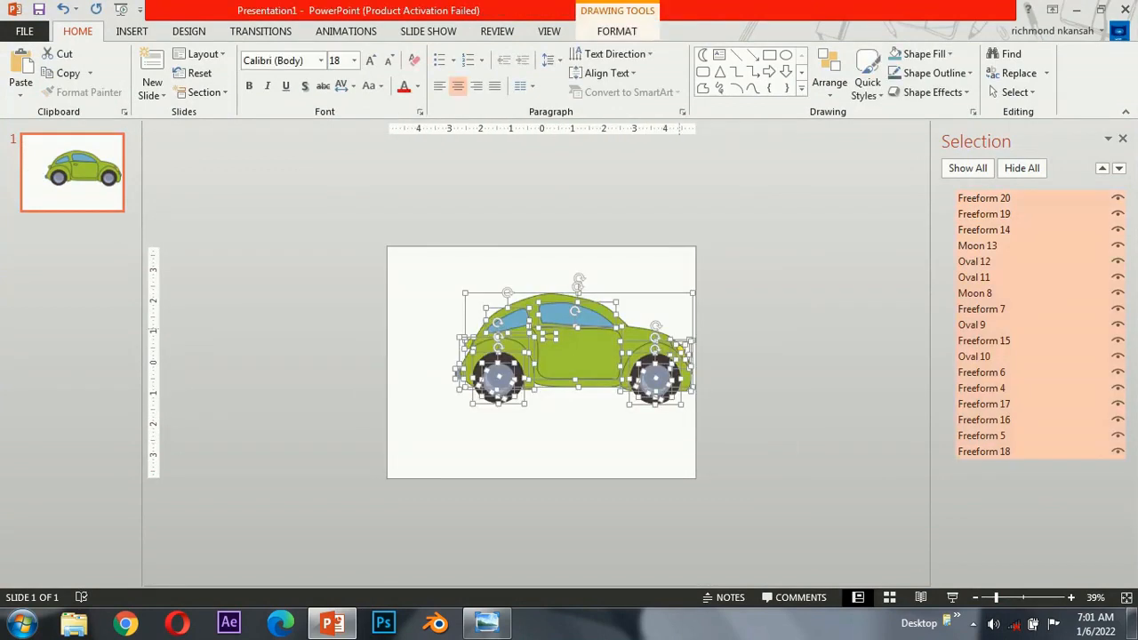
key(ctrl+g)
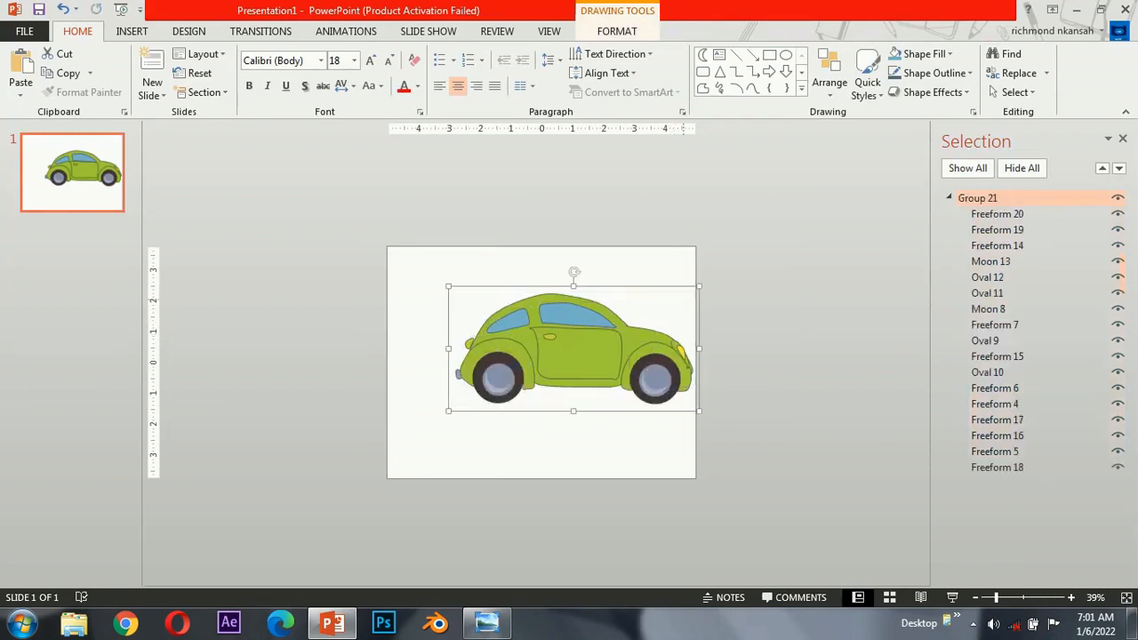
Move the grouped car back and slightly down so it sits roughly centred on the slide
drag(573, 349, 545, 363)
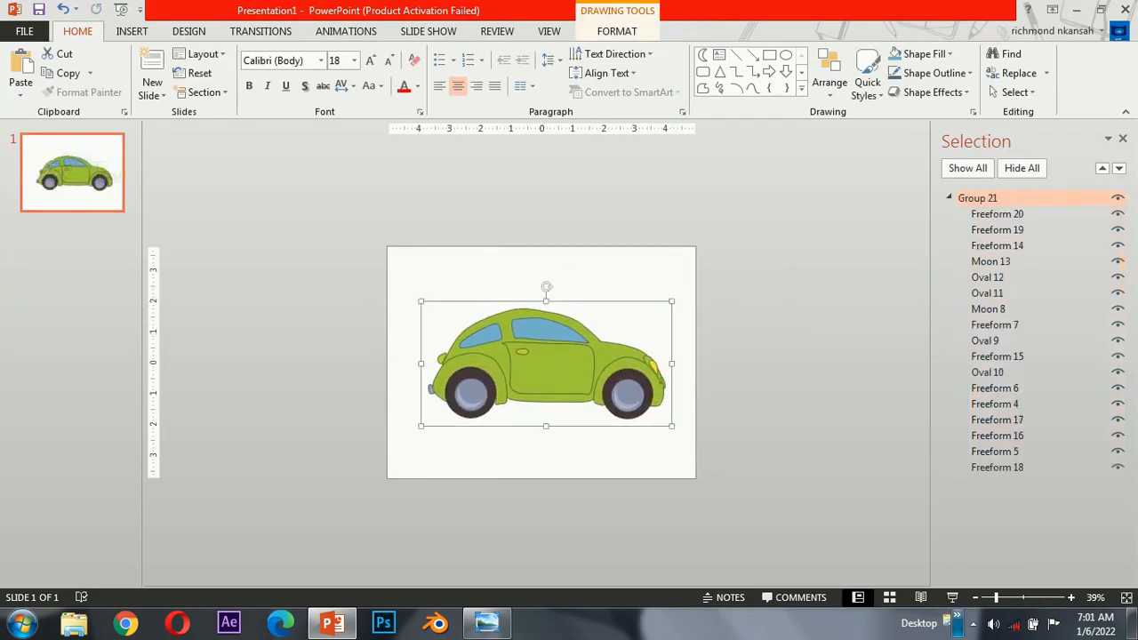
Nudge the small yellow-green rear light slightly towards the car body and send it behind all the other shapes in the group
drag(996, 597, 1021, 597)
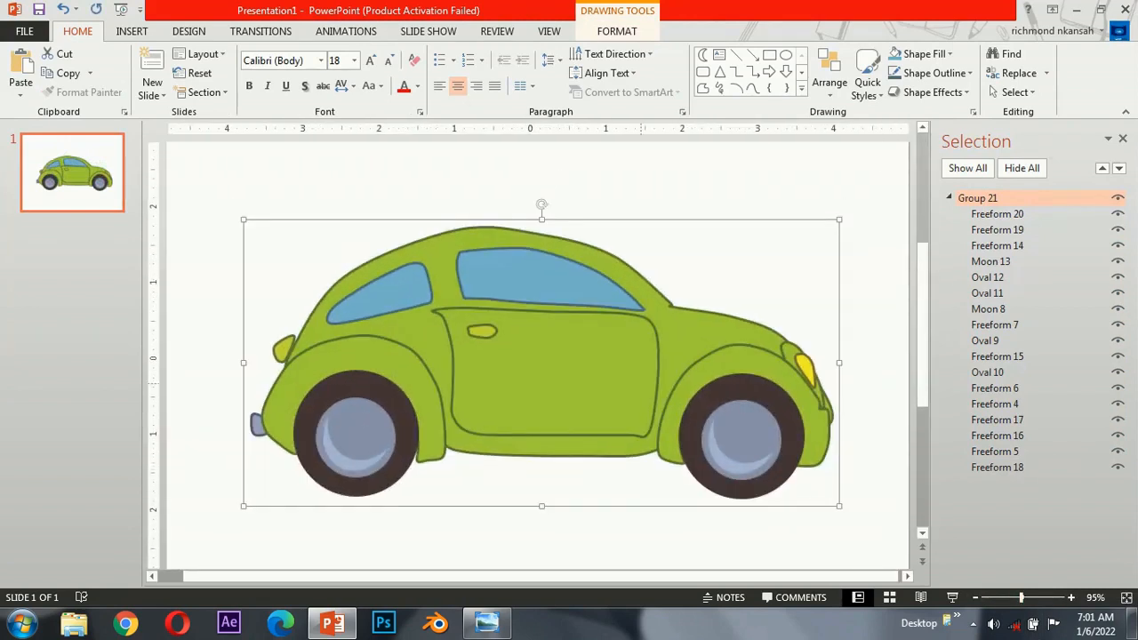
click(285, 348)
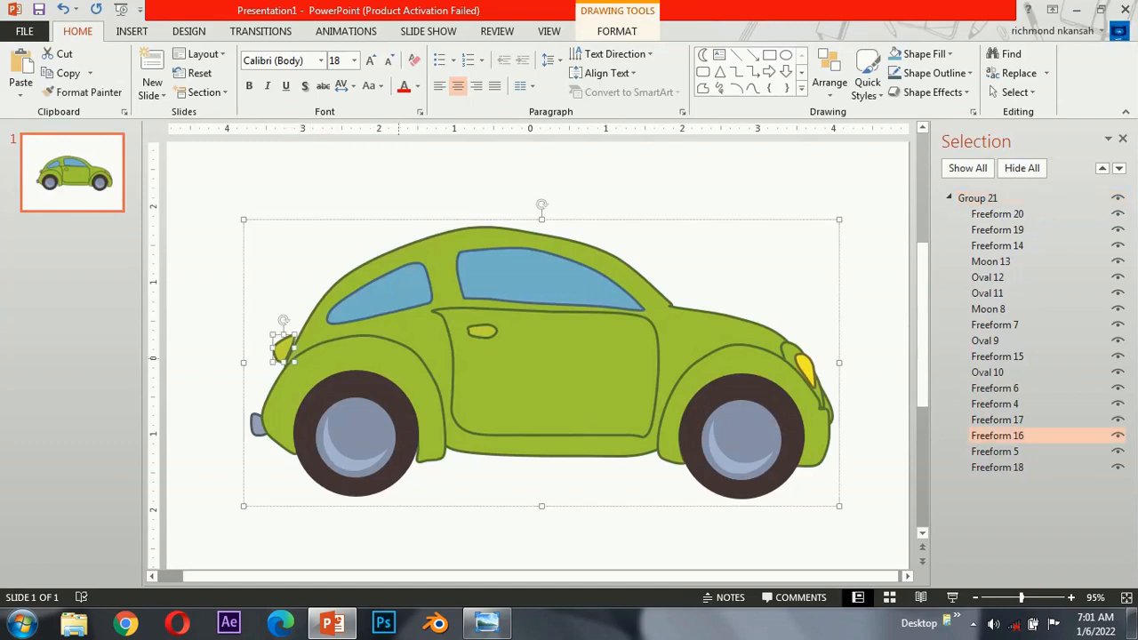
key(ctrl+Right)
key(ctrl+Right)
key(ctrl+Right)
key(ctrl+Right)
click(615, 31)
click(770, 73)
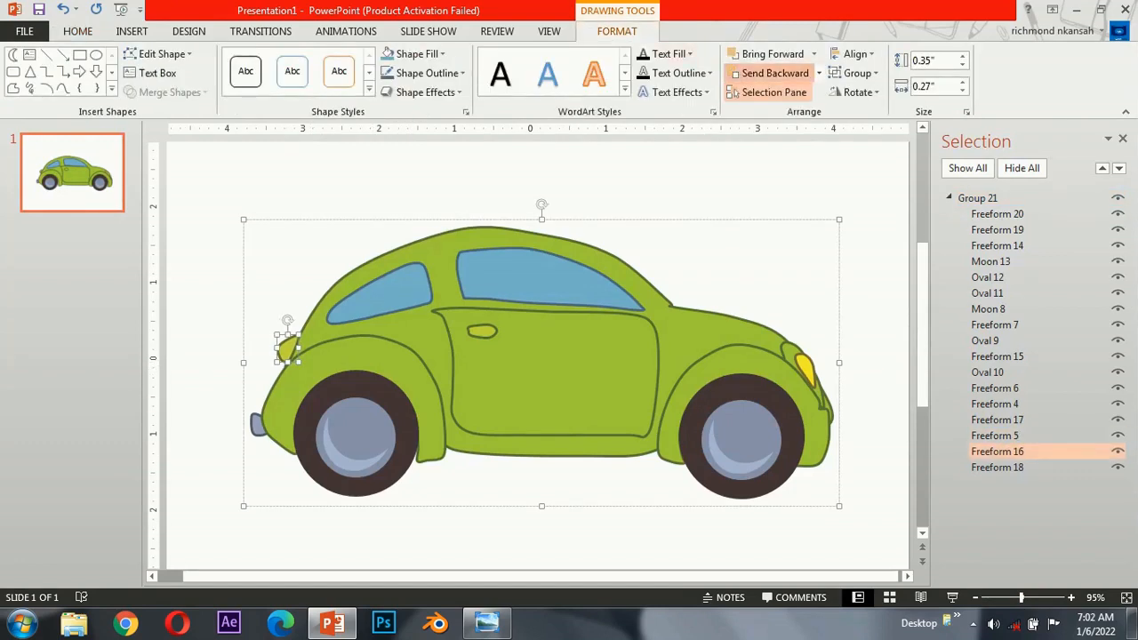
click(770, 73)
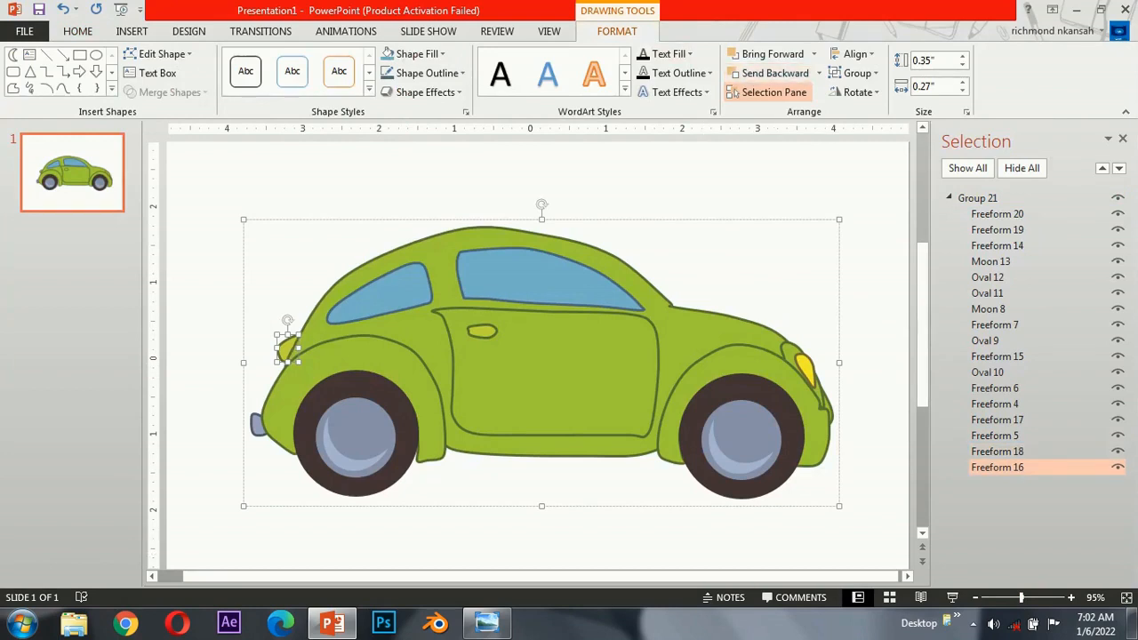
scroll(541, 356, down, 4)
key(Escape)
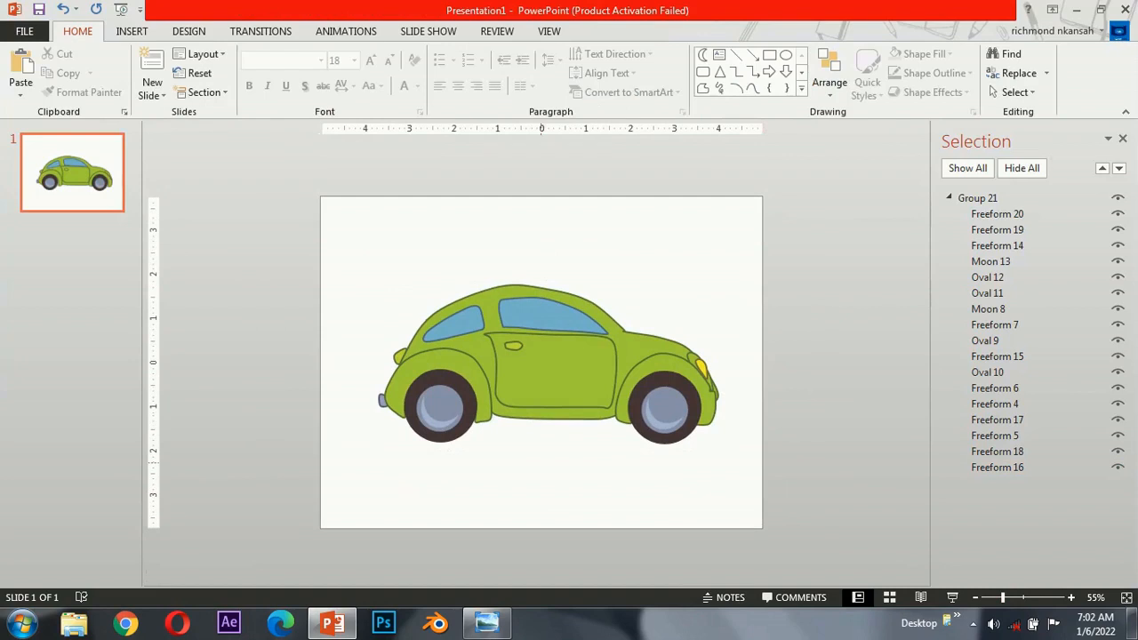
Apply the first Perspective shadow effect, cast towards the car's rear, to the whole car group
click(541, 355)
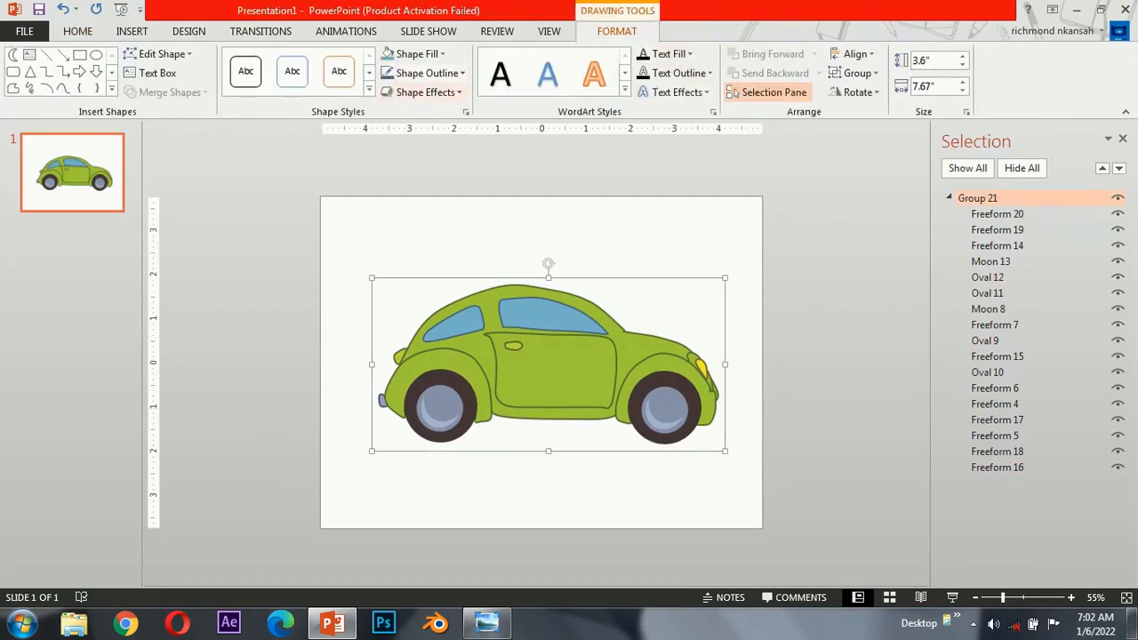
click(425, 91)
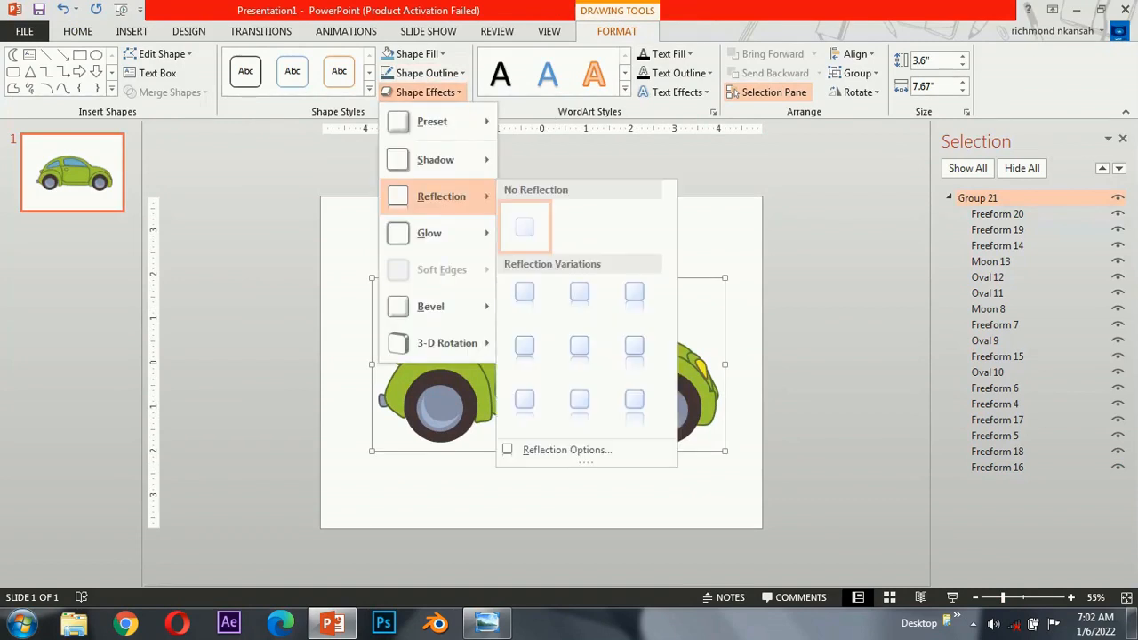
mouse_move(435, 159)
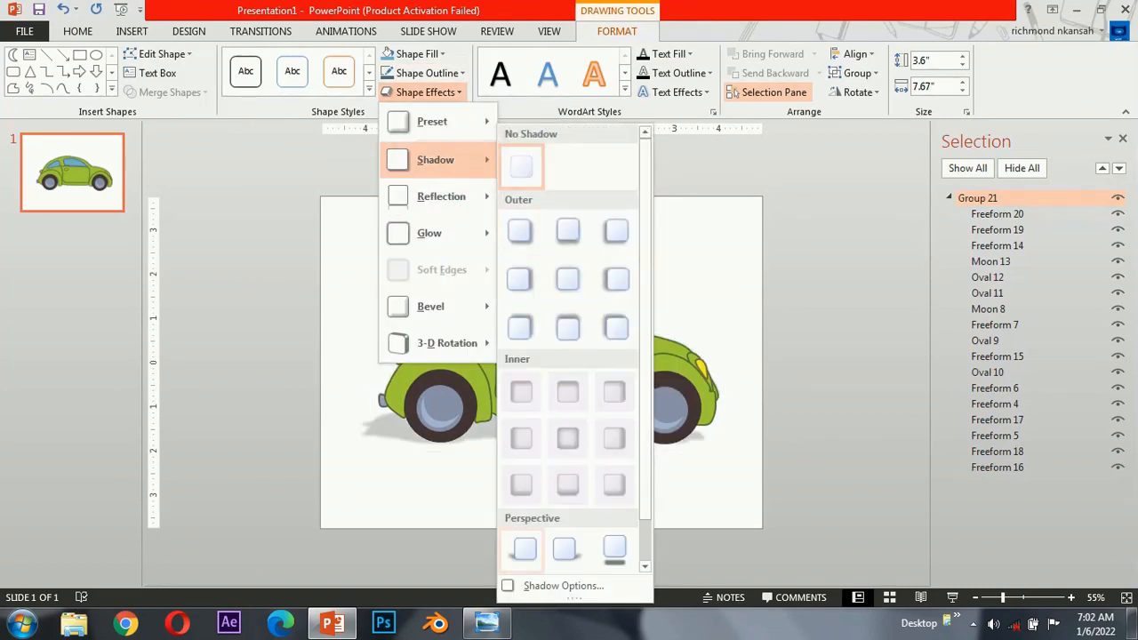
click(525, 549)
key(Escape)
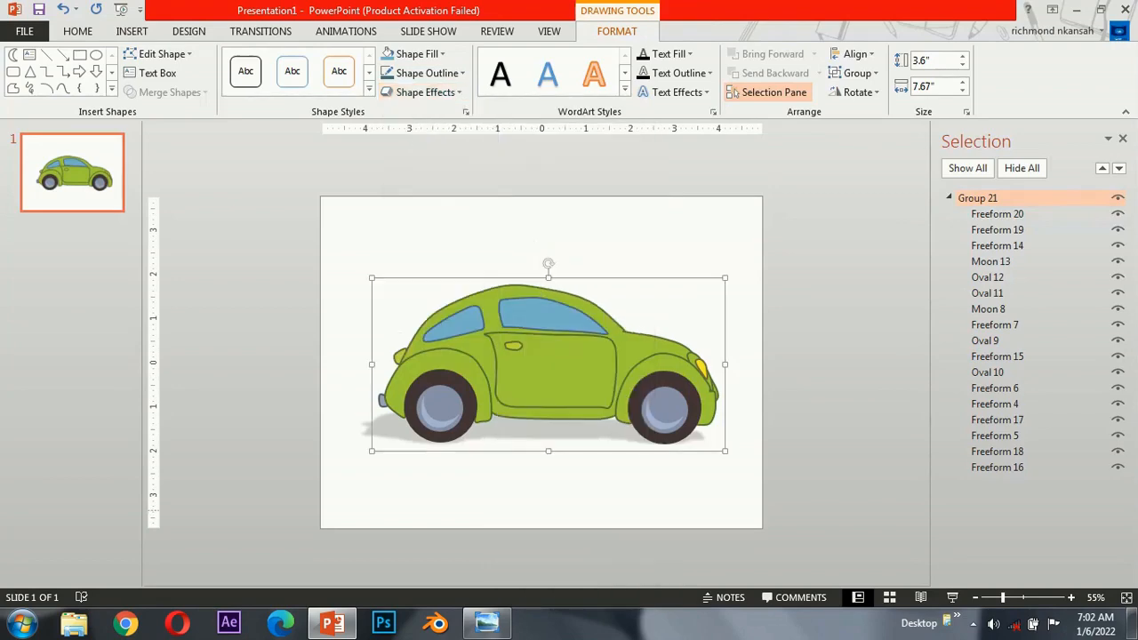
Preview the finished car slide full screen as a slide show and return to editing
key(Escape)
key(F5)
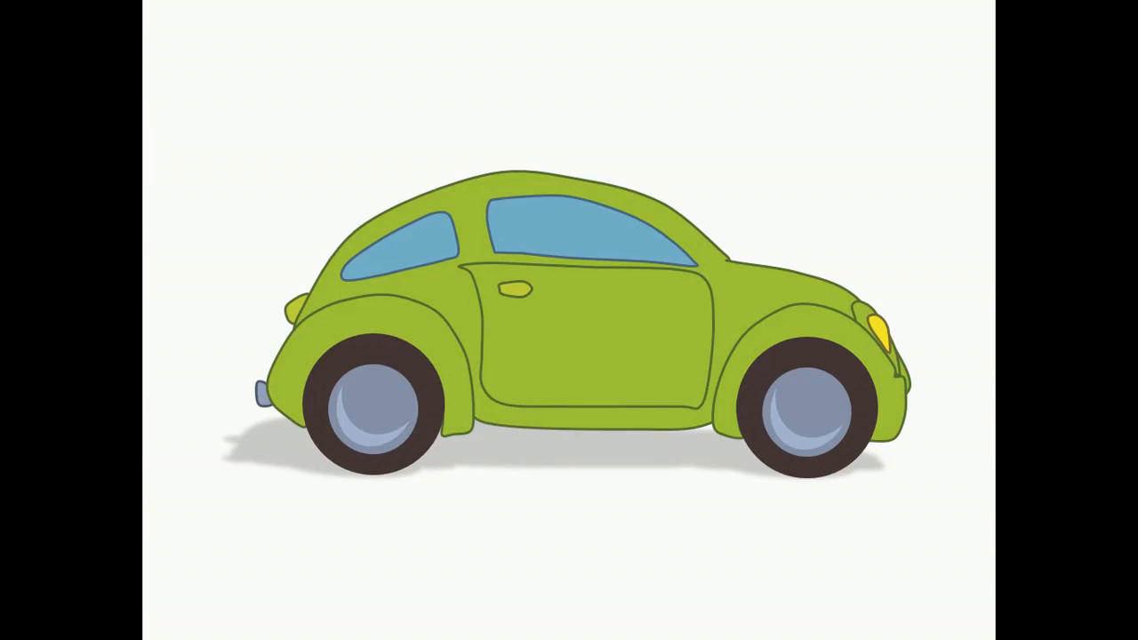
key(Escape)
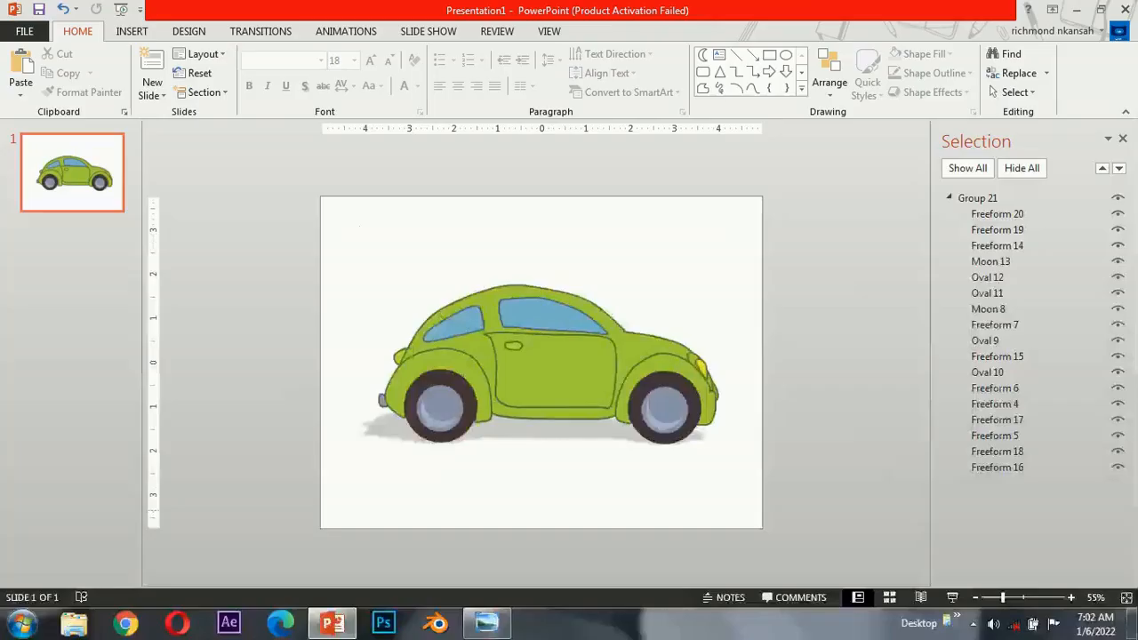